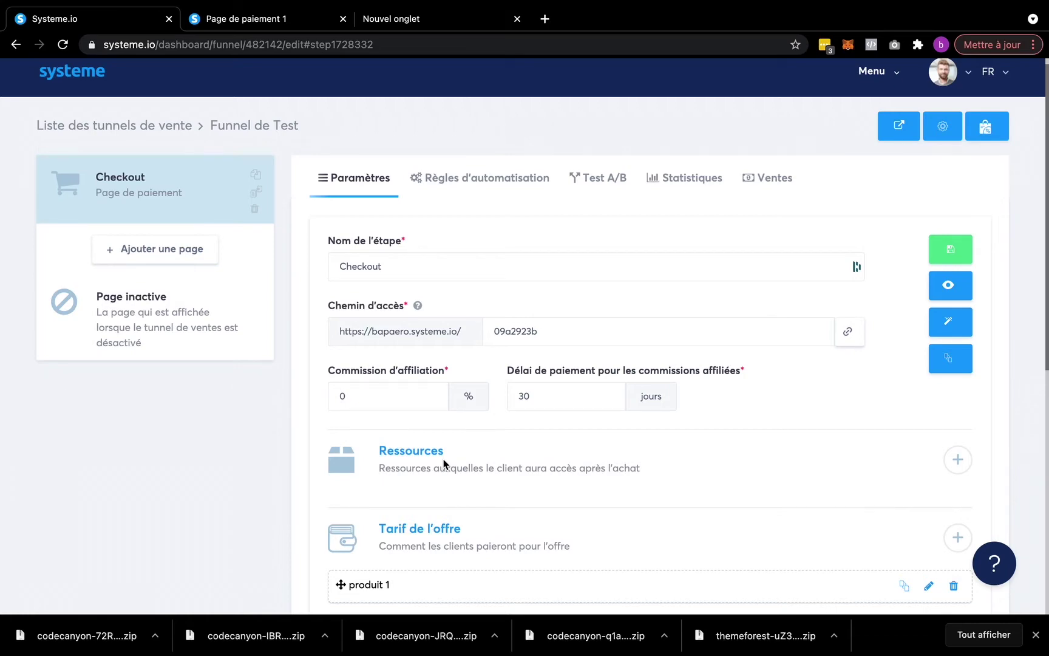
# - Scroll up through the Funnel de Test Checkout step settings to see the offer with product 'produit 1'
pyautogui.scroll(1, 443, 464)
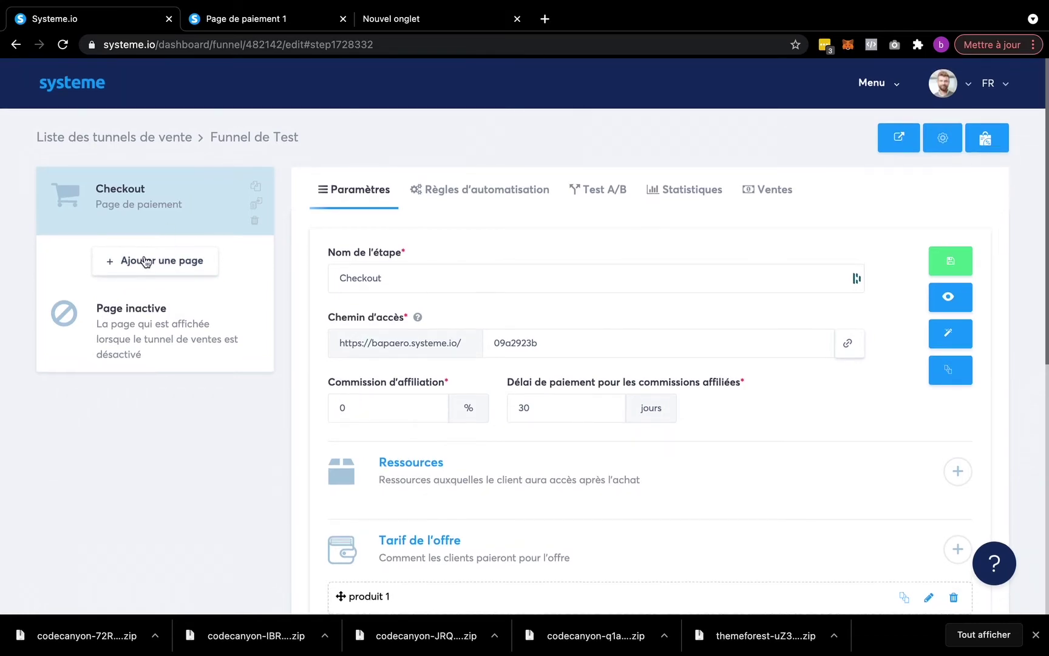
# - Add a new 'Funnel Crypto' step of type Page de vente to the funnel
pyautogui.click(142, 260)
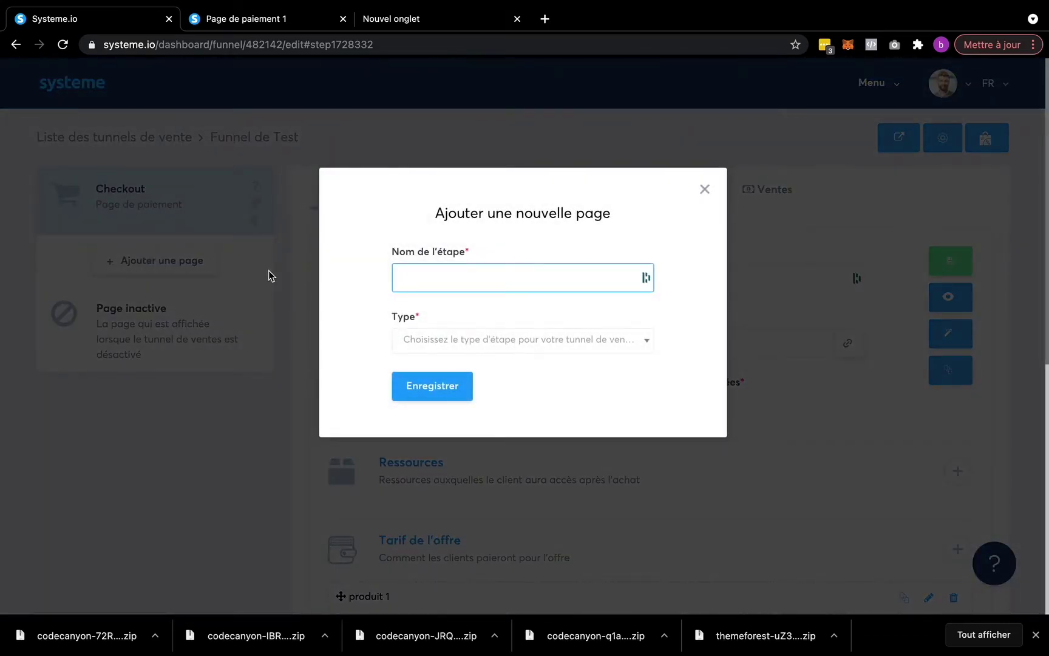
pyautogui.write('Funnel Crypto')
pyautogui.click(468, 339)
pyautogui.scroll(-3, 468, 339)
pyautogui.scroll(-3, 476, 453)
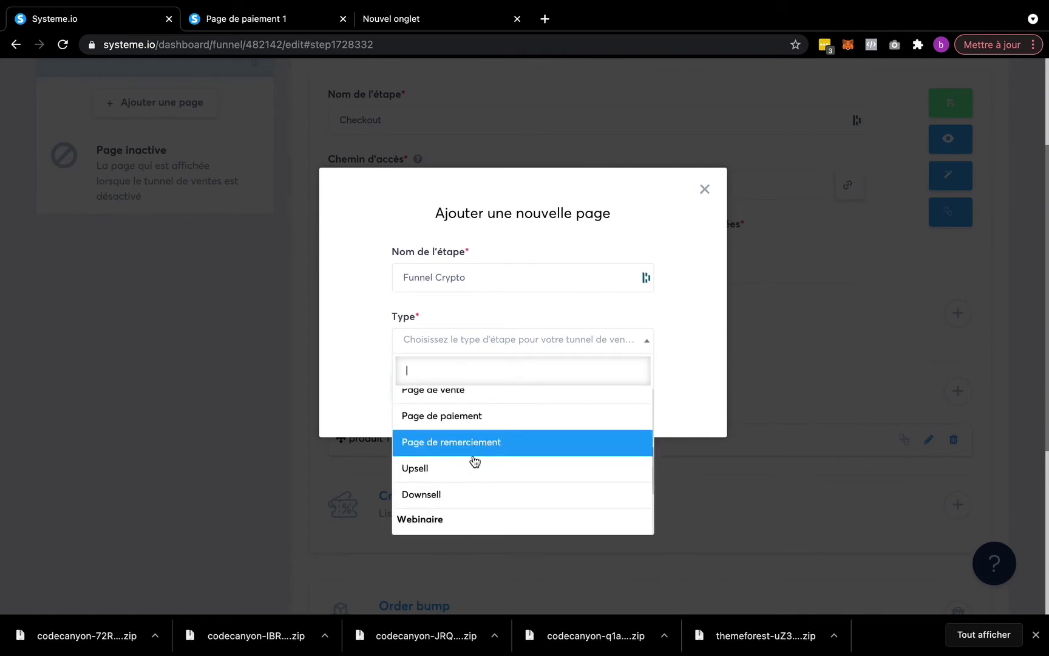
pyautogui.scroll(3, 464, 440)
pyautogui.click(459, 422)
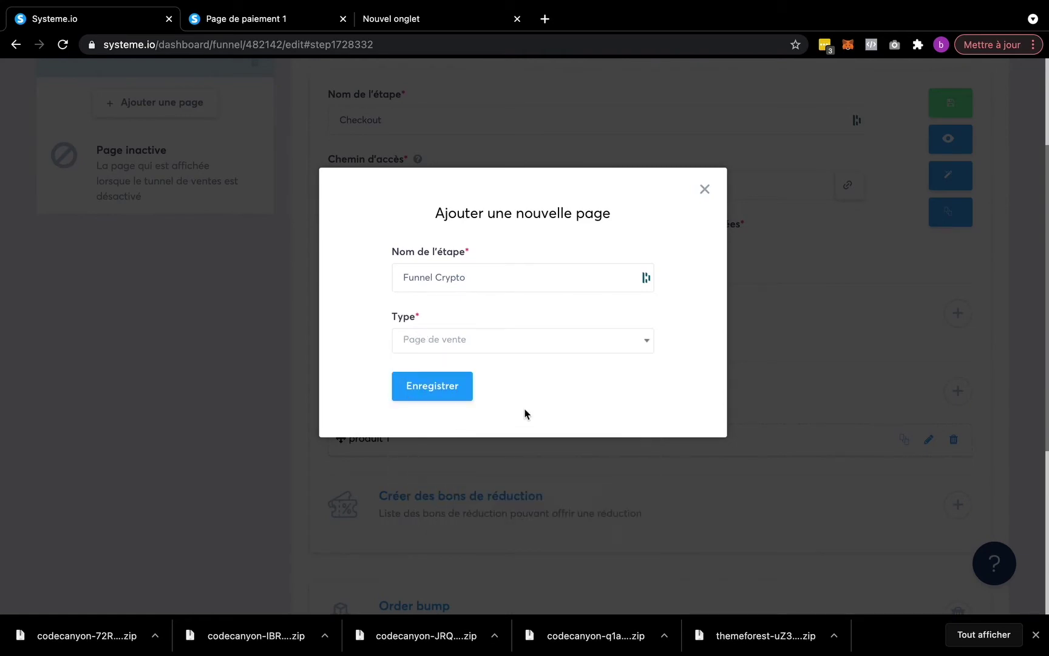
pyautogui.click(452, 385)
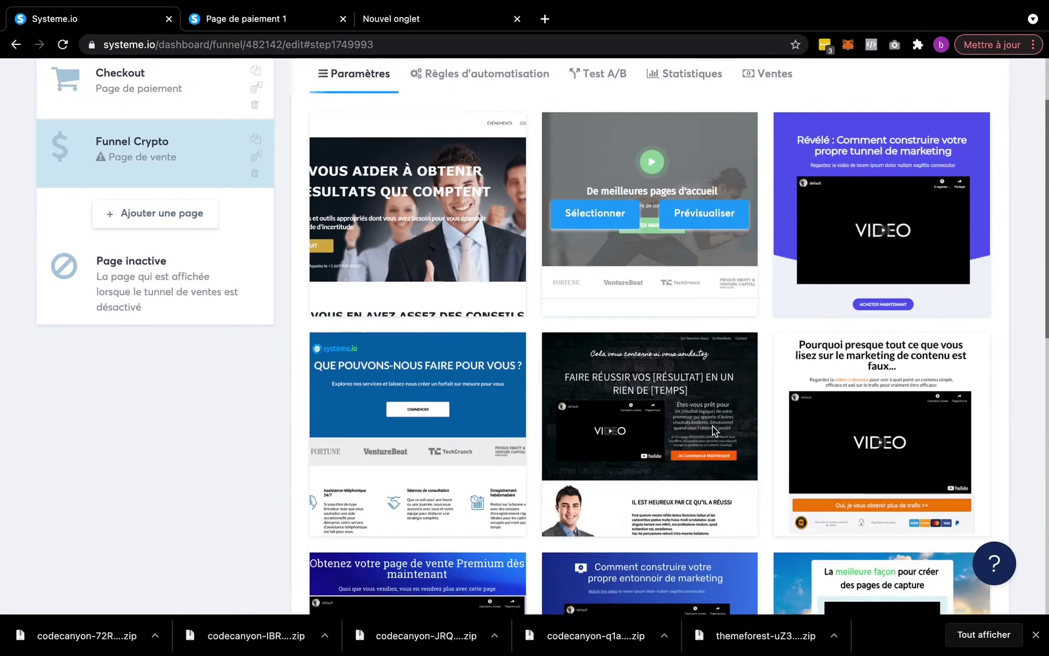
# - Pick the 'Comment construire votre propre entonnoir de marketing' template for the Funnel Crypto page
pyautogui.scroll(-6, 712, 426)
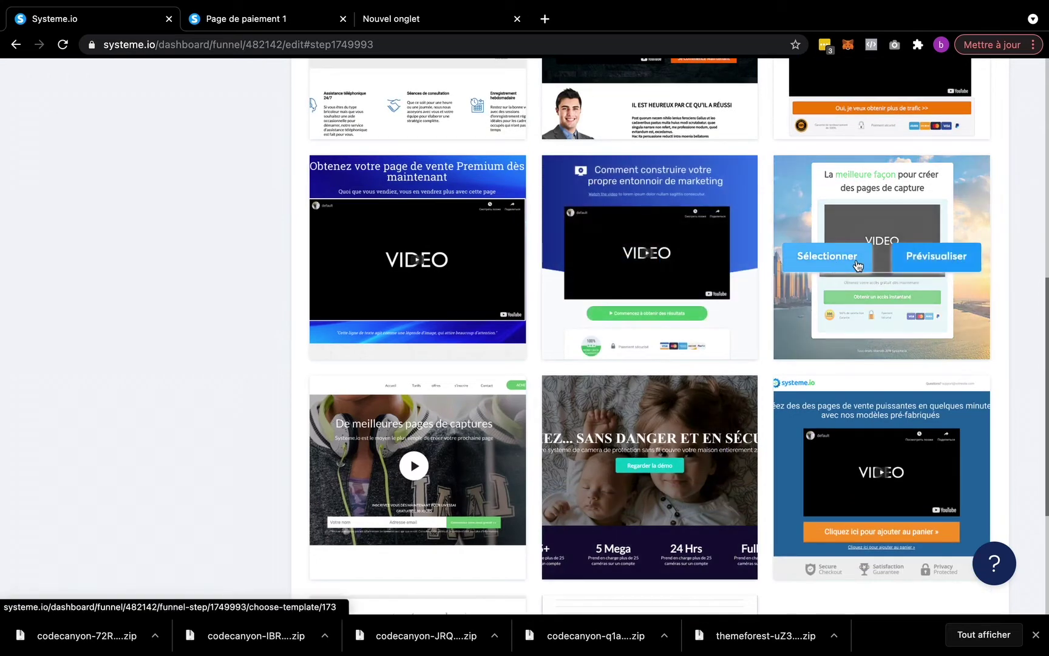
pyautogui.moveTo(694, 311)
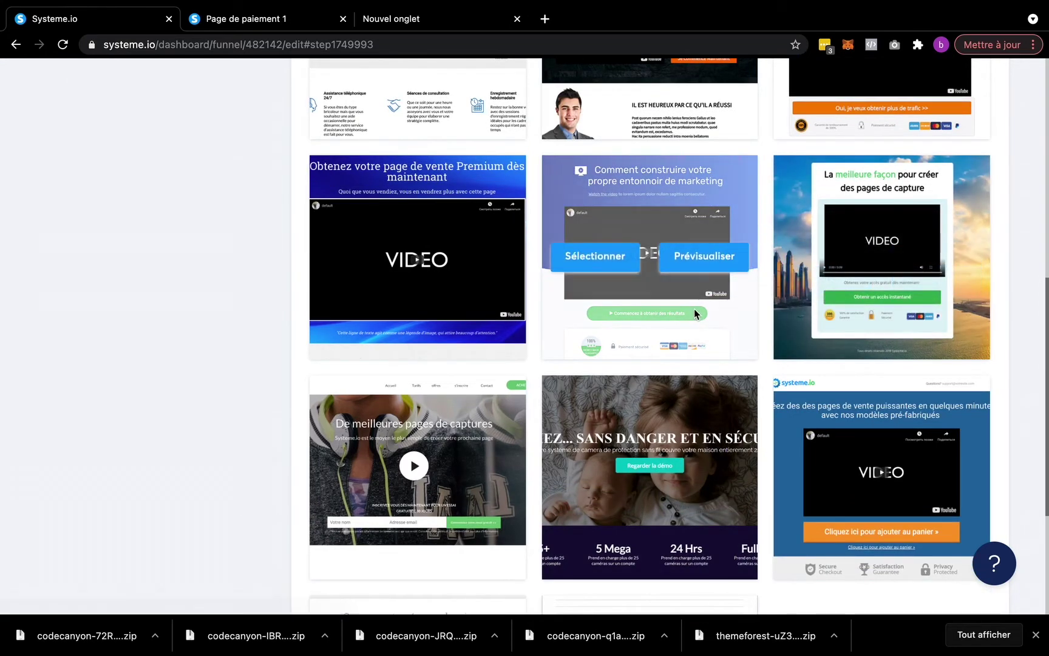
pyautogui.click(613, 272)
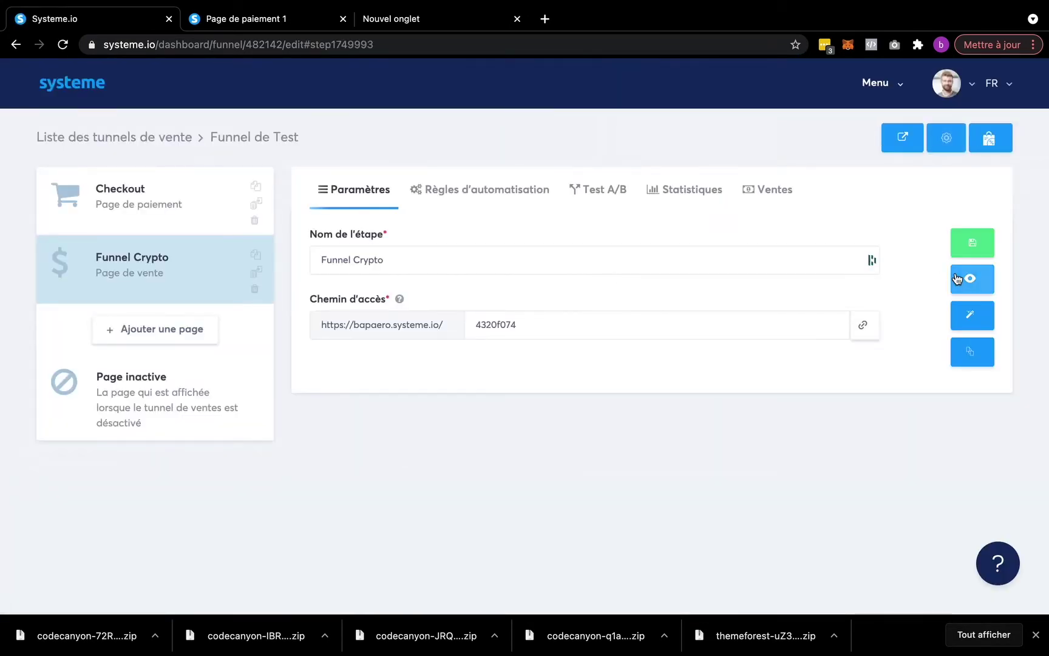
# - Save Funnel Crypto, open its page in the editor, and bring up the green Commencez button's settings
pyautogui.click(977, 246)
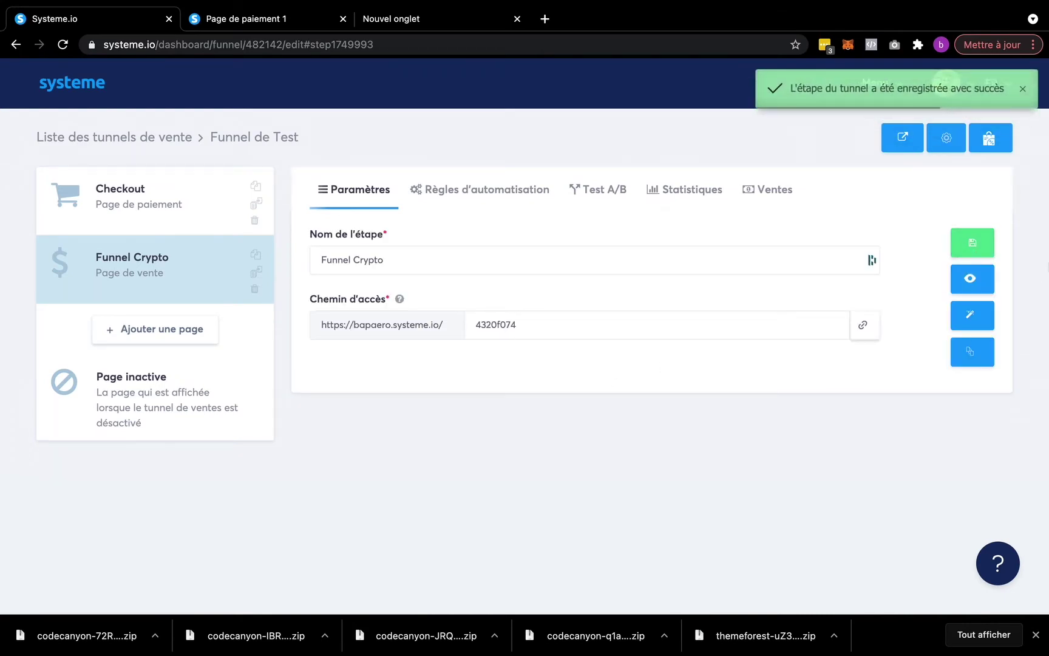
pyautogui.click(971, 314)
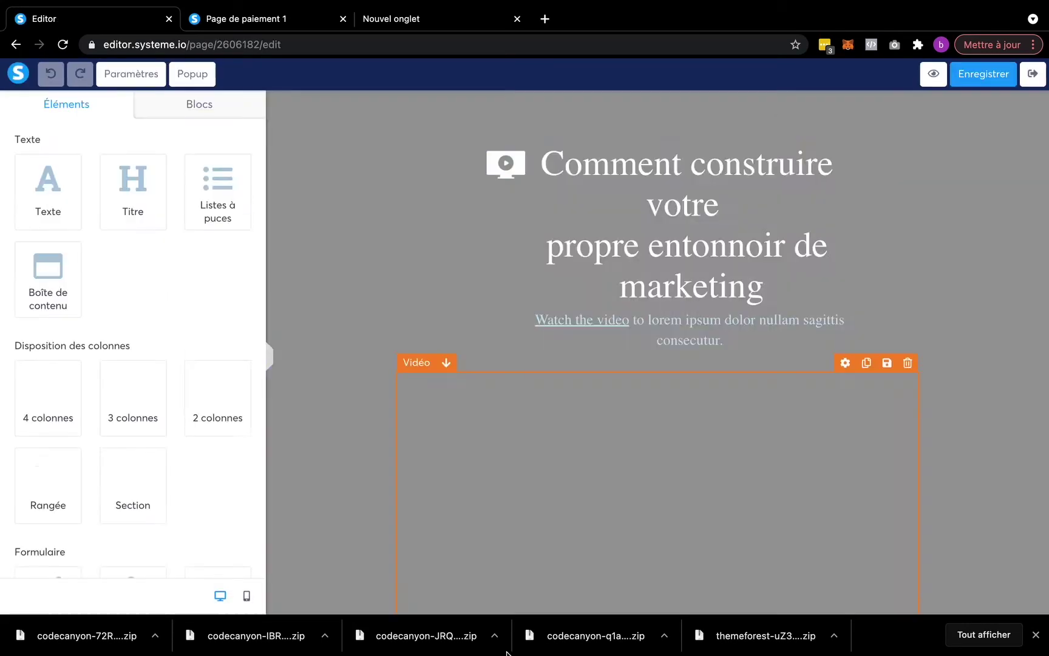
pyautogui.scroll(-5, 541, 415)
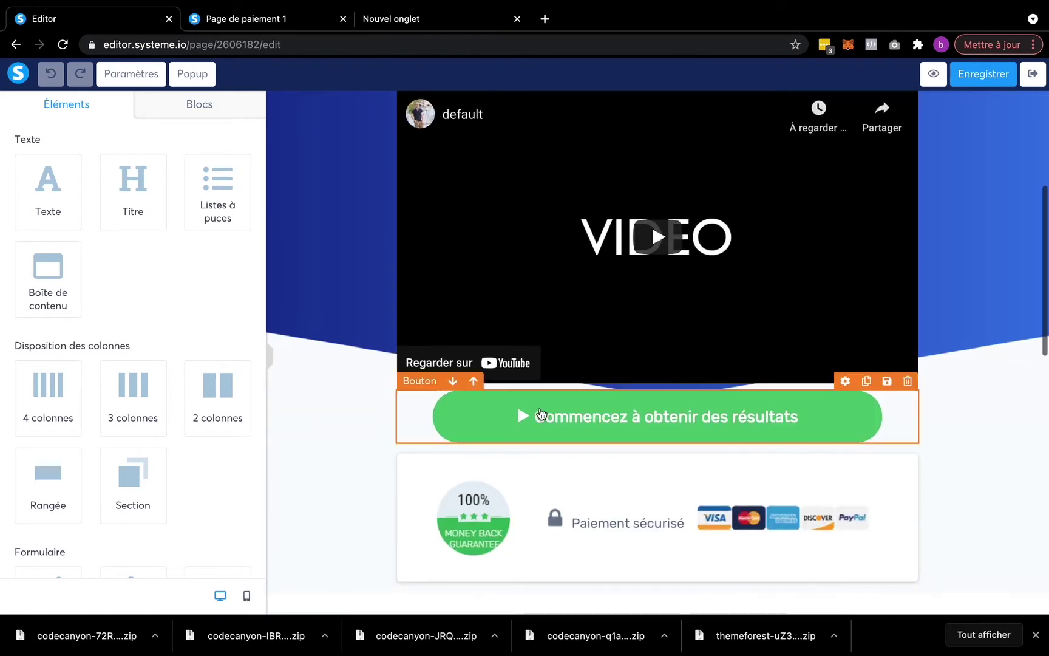
pyautogui.scroll(5, 541, 415)
pyautogui.scroll(-14, 388, 398)
pyautogui.scroll(4, 391, 400)
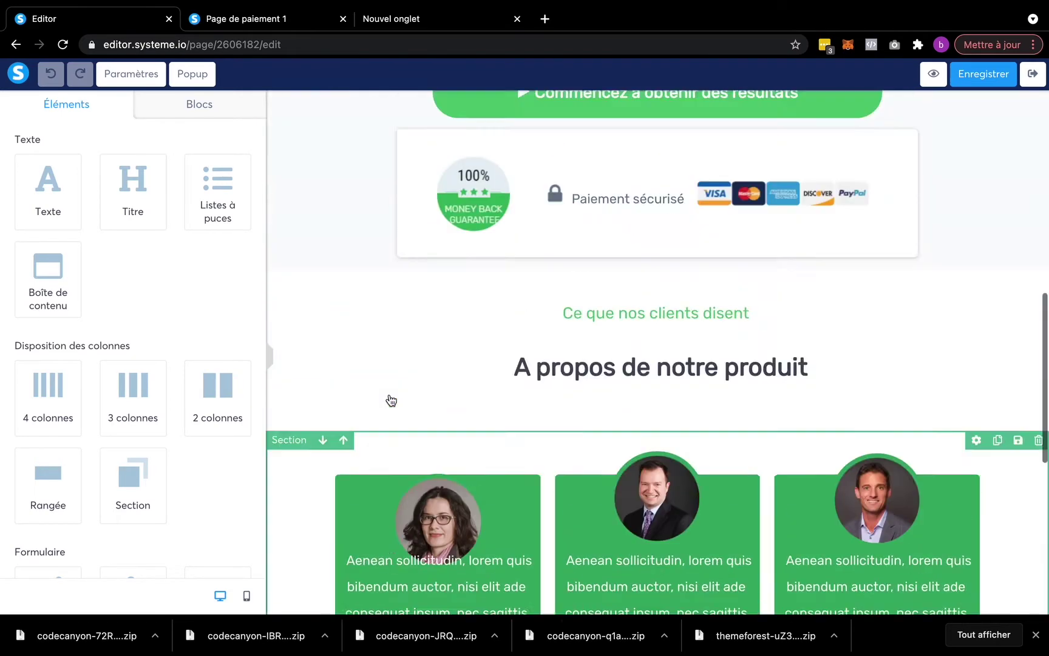
pyautogui.scroll(5, 391, 400)
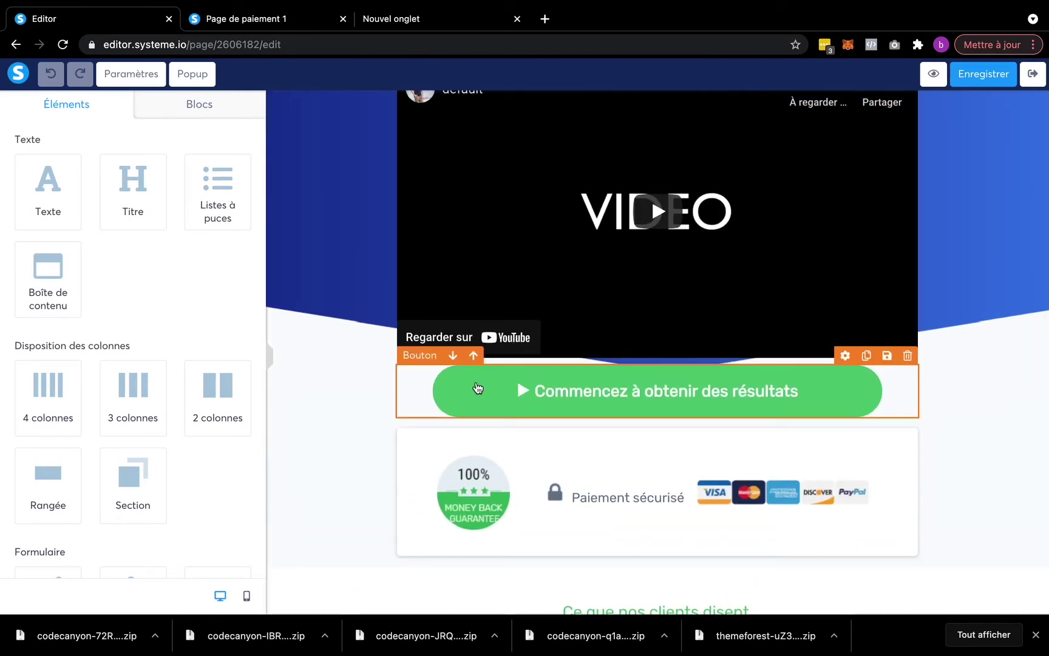
pyautogui.click(478, 387)
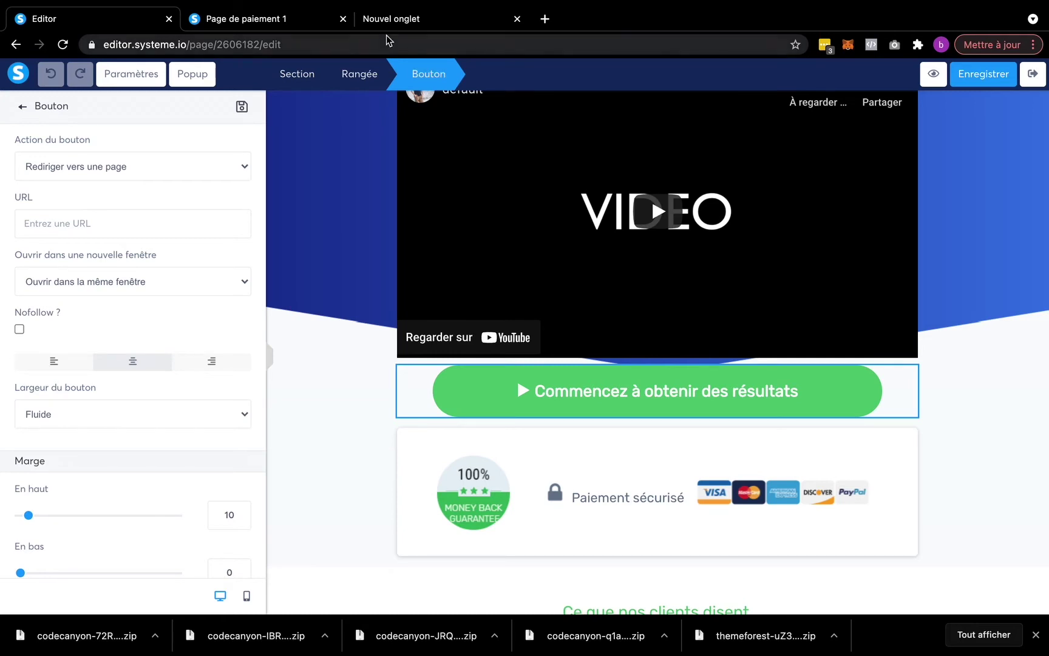
pyautogui.click(394, 19)
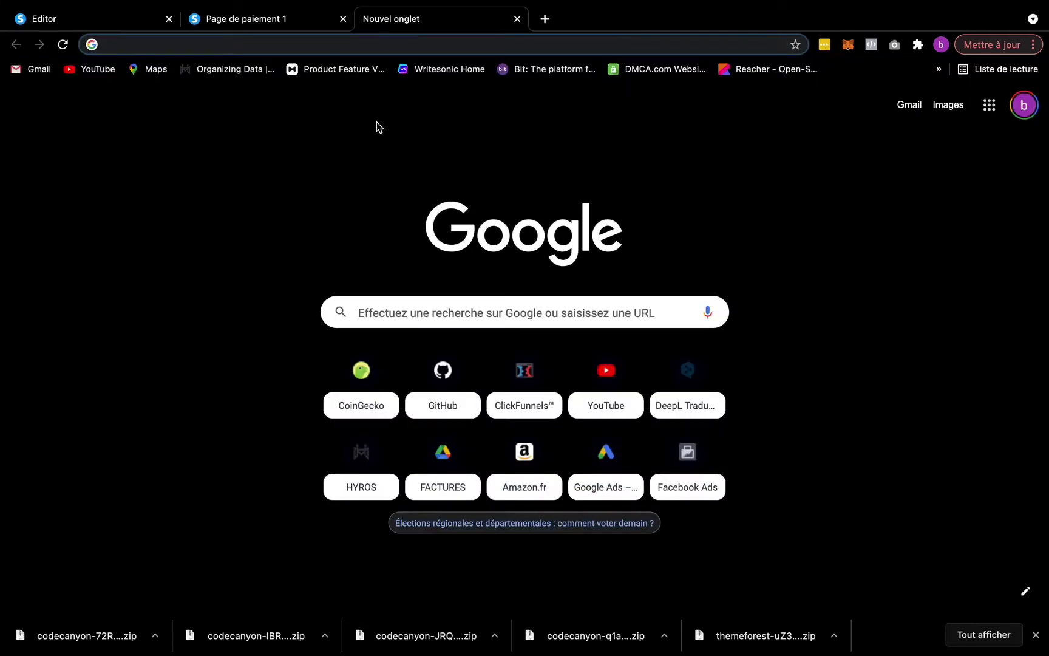
# - Find Coinbase Commerce through Google and go from Sign in to its Create account form
pyautogui.write('coinbase')
pyautogui.press('Return')
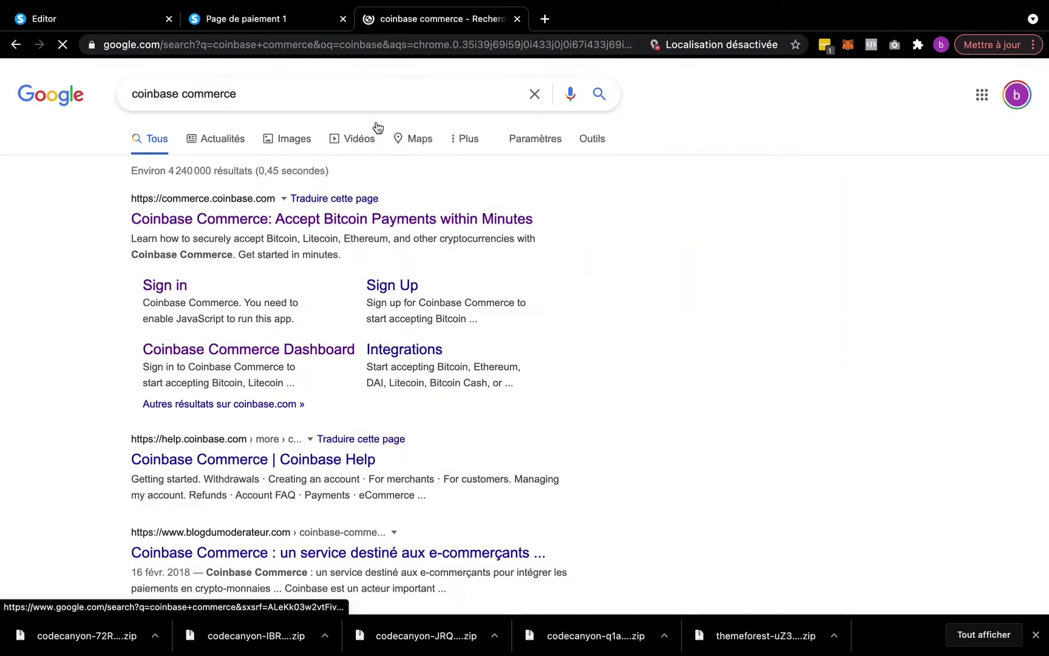
pyautogui.click(314, 220)
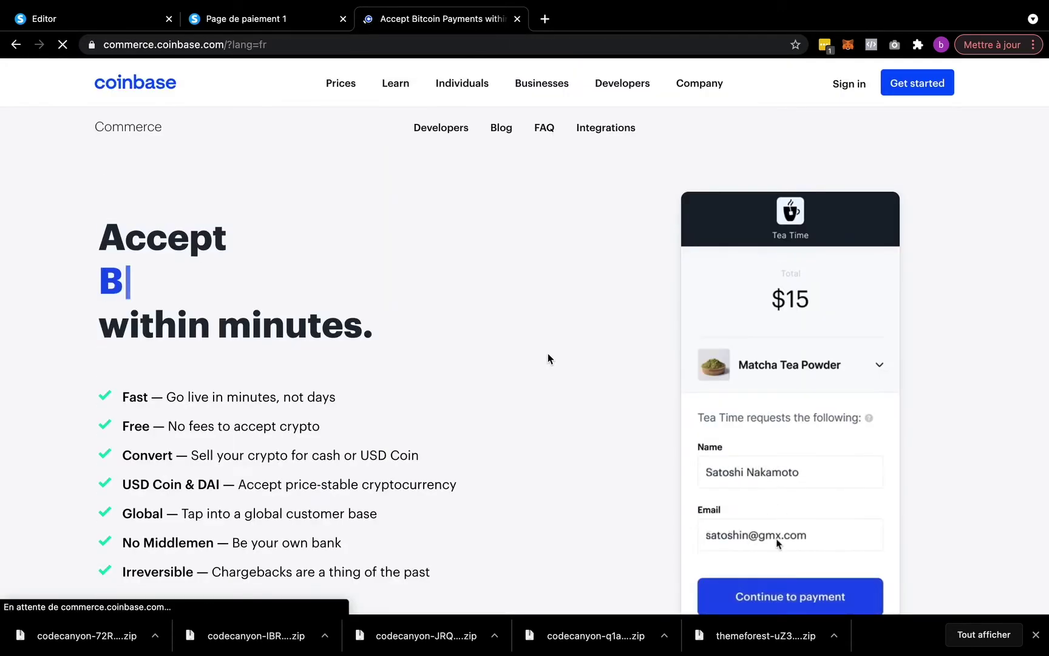
pyautogui.click(850, 87)
pyautogui.click(663, 452)
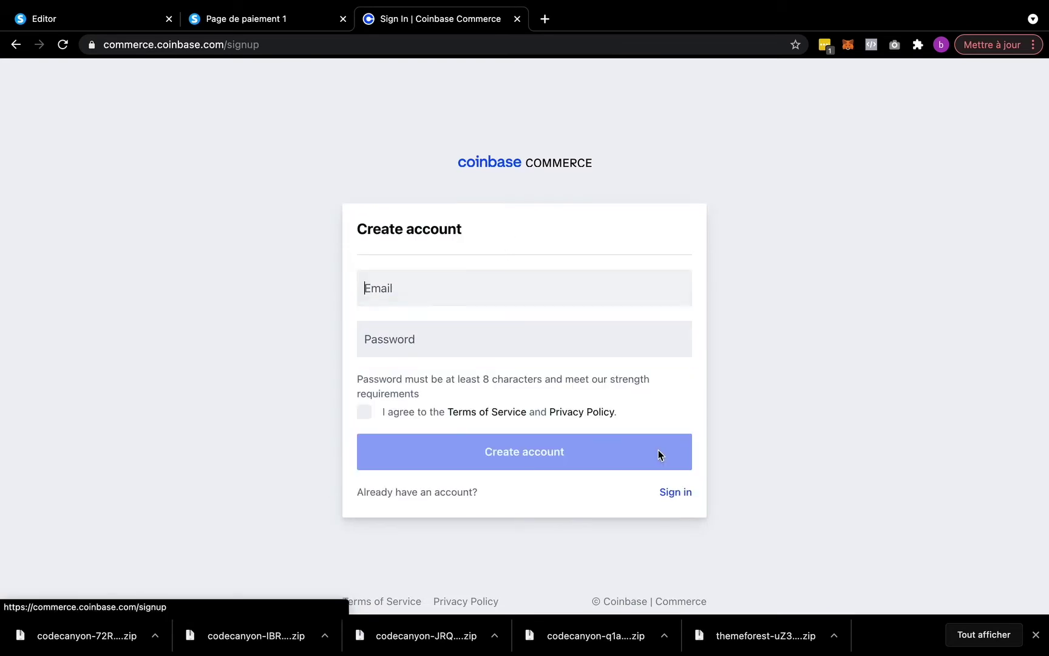
pyautogui.write('ba')
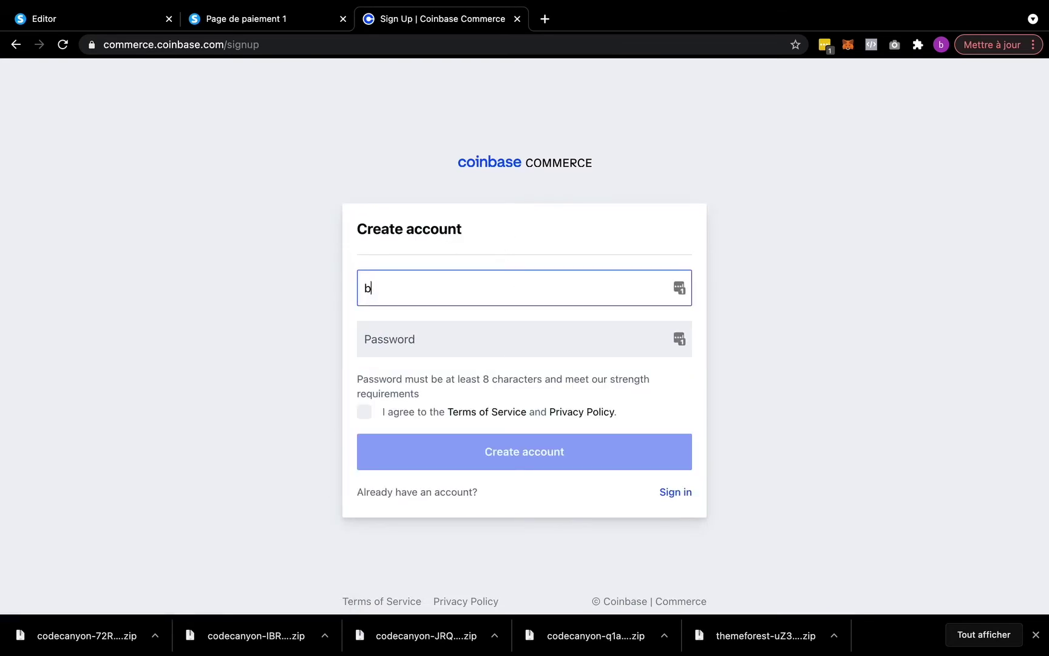
pyautogui.press('BackSpace')
pyautogui.press('BackSpace')
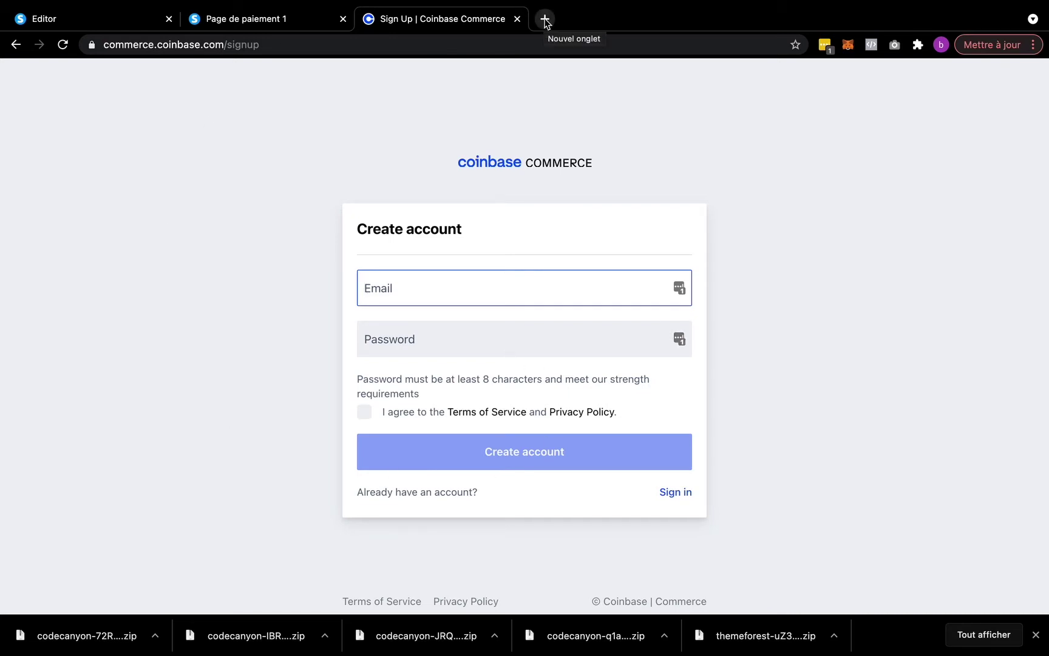
# - Open a new disposable YOPmail inbox under a fresh mailbox name
pyautogui.click(544, 20)
pyautogui.write('yop')
pyautogui.press('Return')
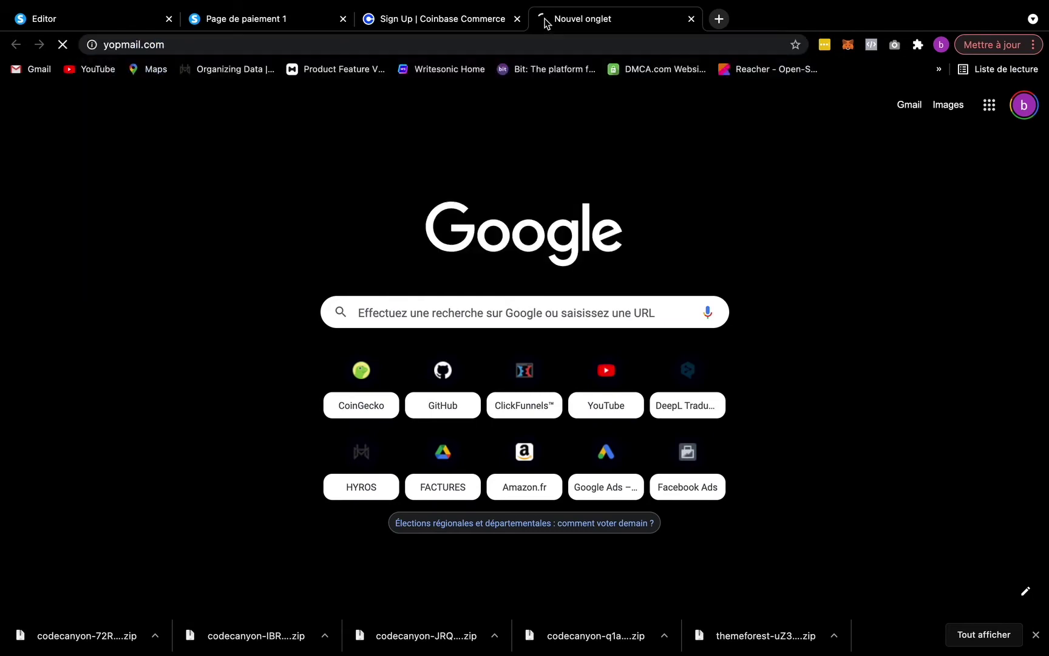
pyautogui.press('super+a')
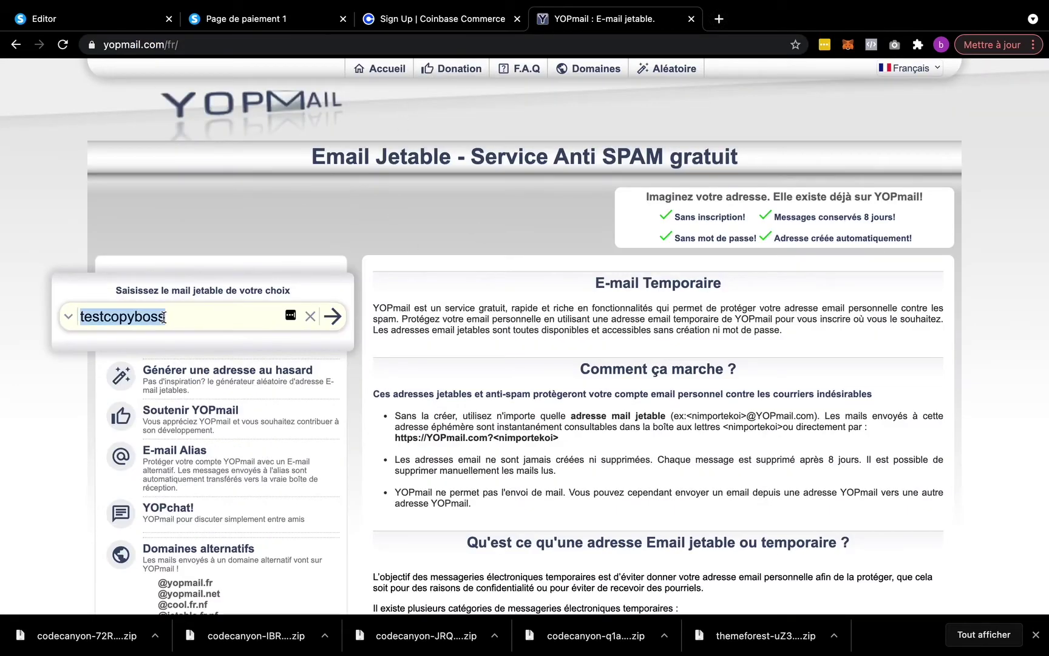
pyautogui.press('BackSpace')
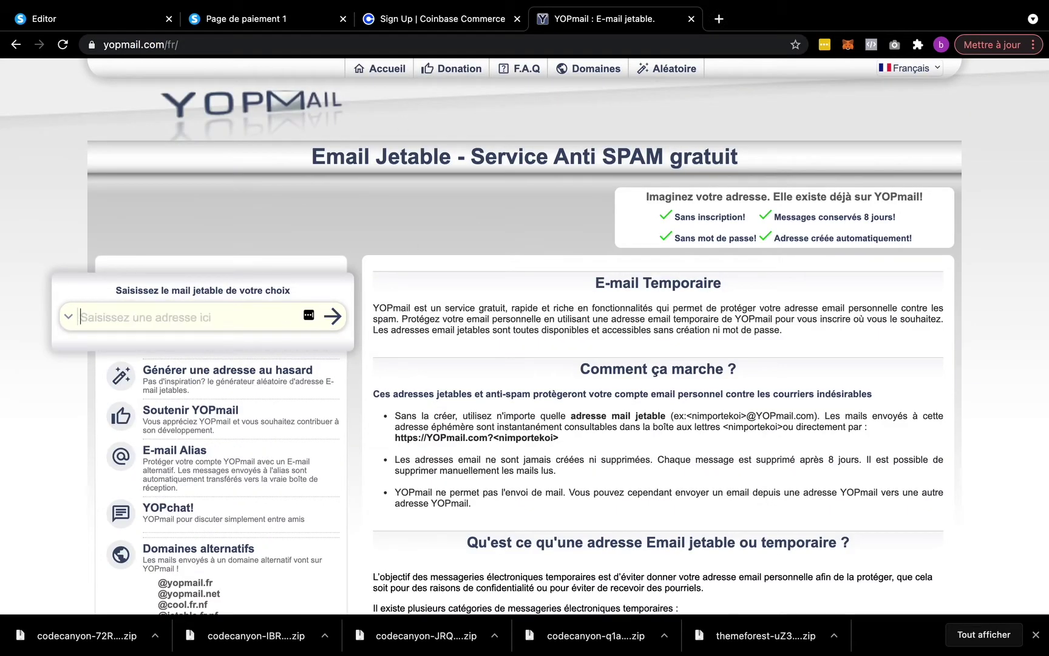
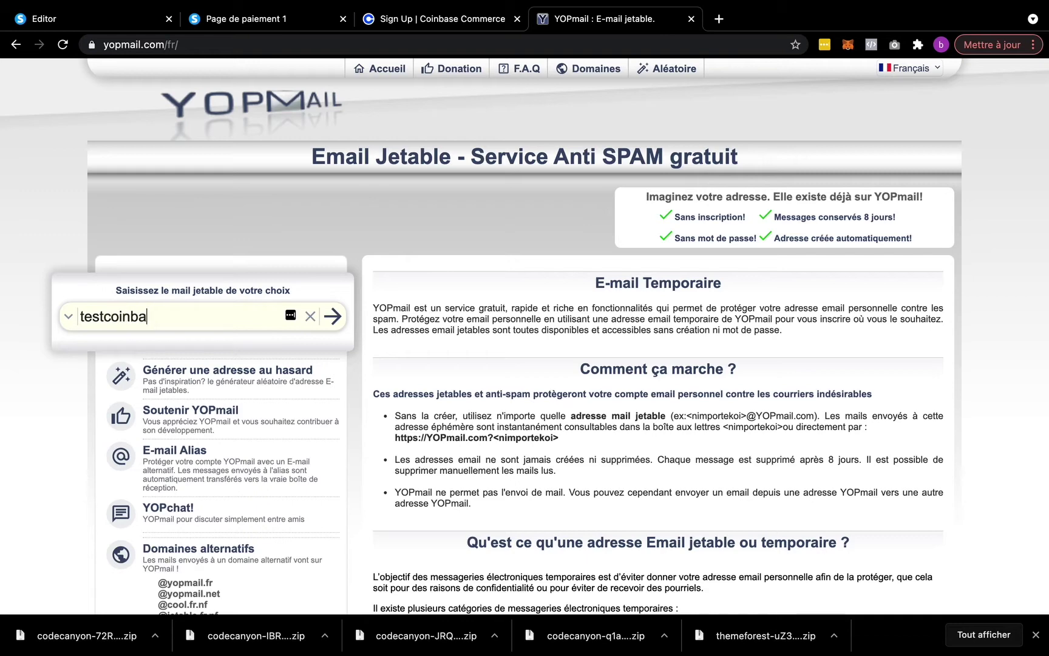
pyautogui.click(332, 316)
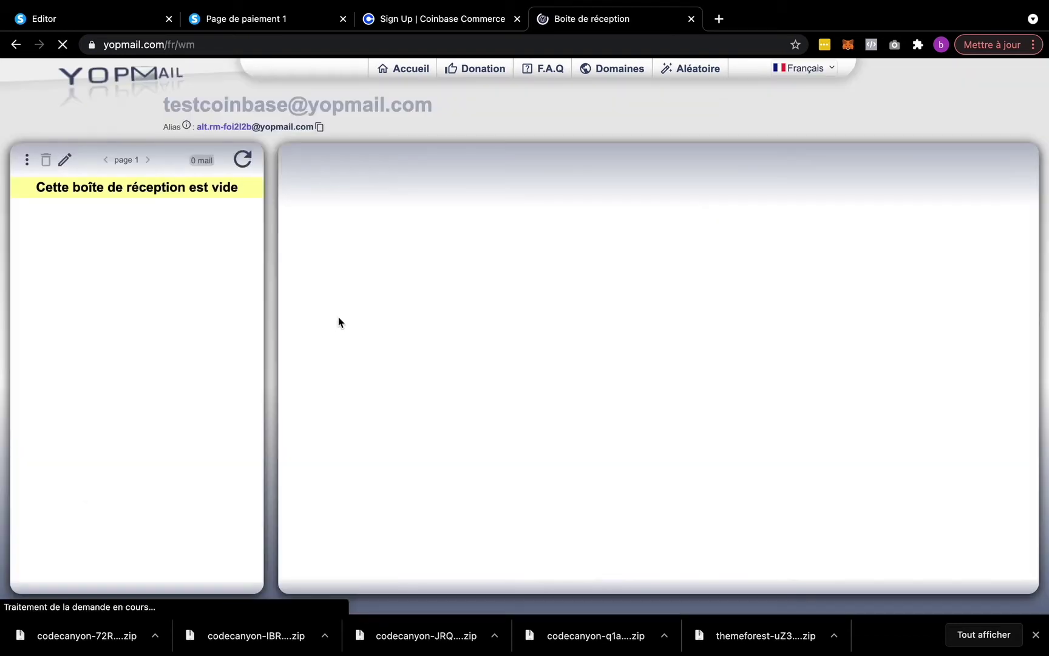
# - Paste the YOPmail inbox address into the Coinbase Commerce sign-up email field
pyautogui.tripleClick(319, 108)
pyautogui.press('super+c')
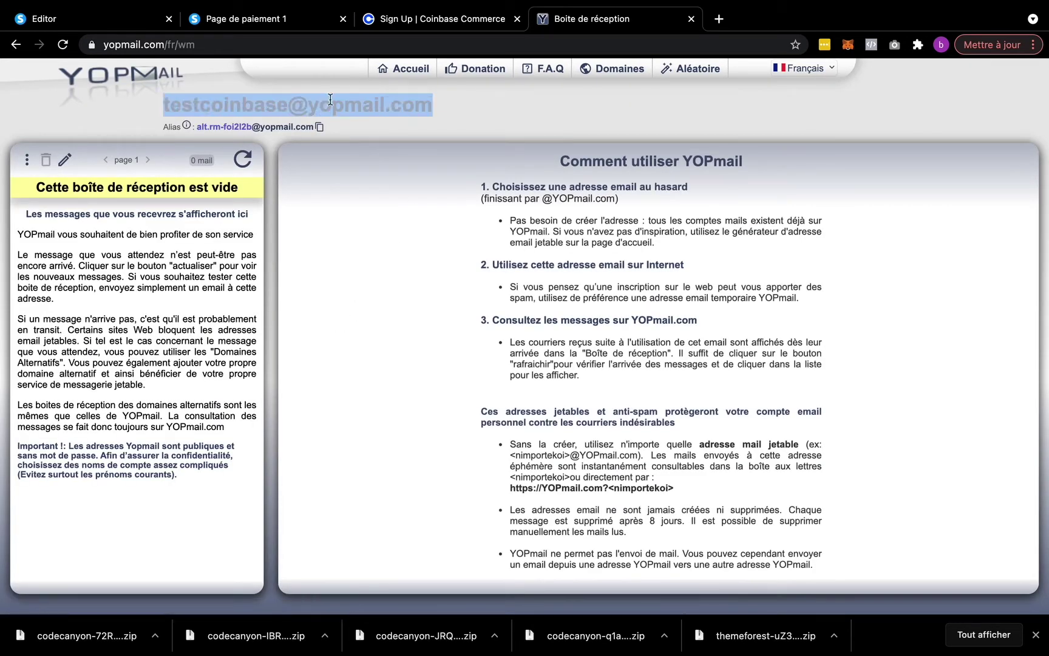
pyautogui.click(493, 10)
pyautogui.press('super+v')
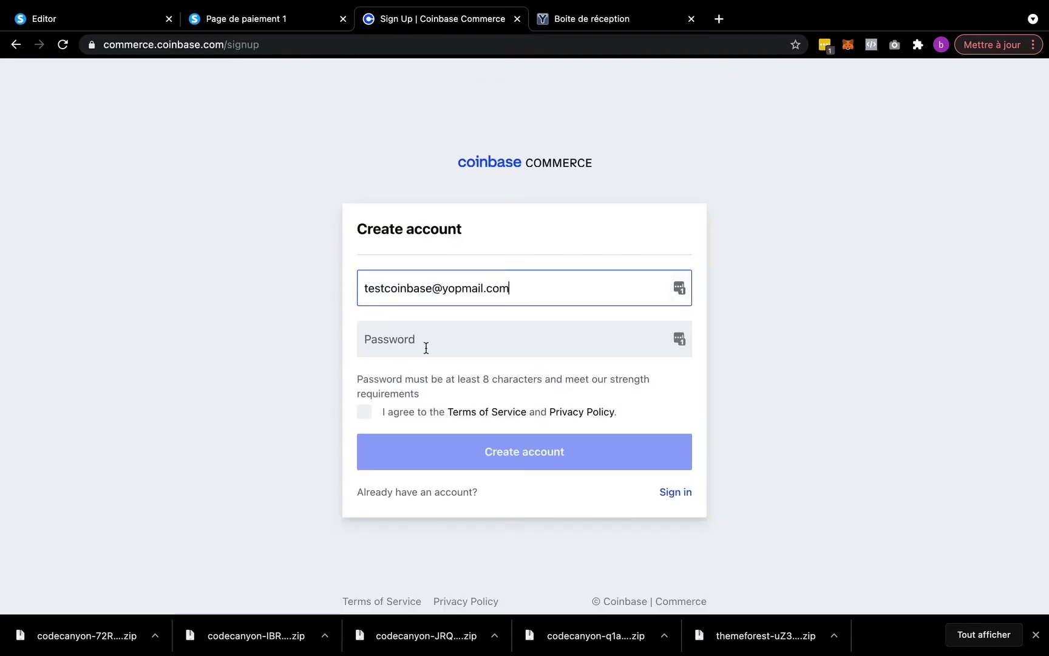
# - Fill the password field with the browser's suggested strong password
pyautogui.click(428, 337)
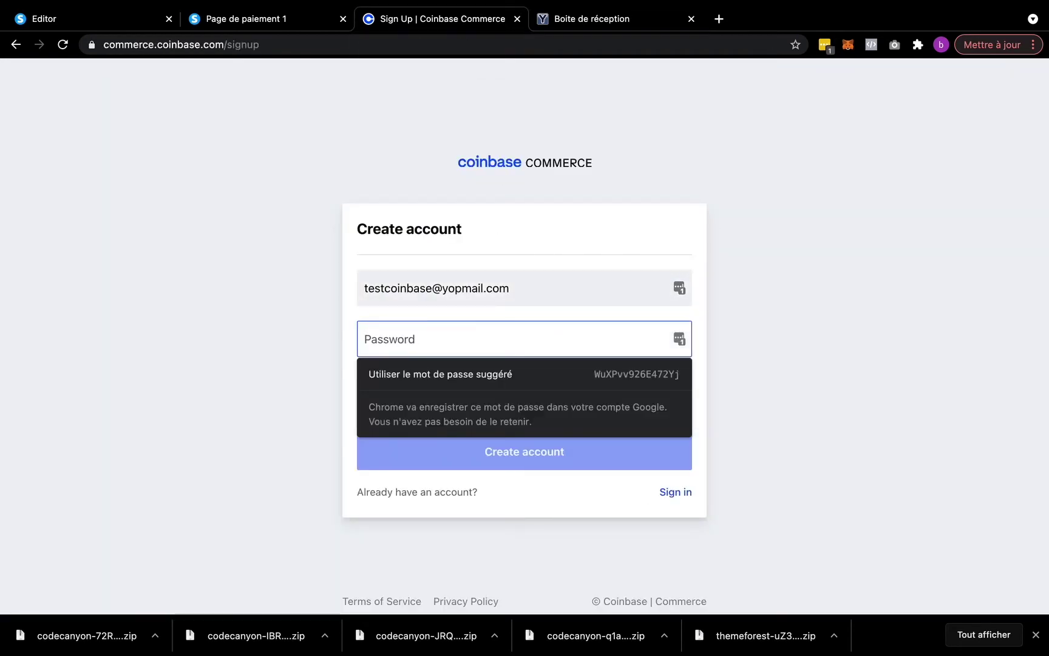
pyautogui.click(583, 371)
pyautogui.click(599, 322)
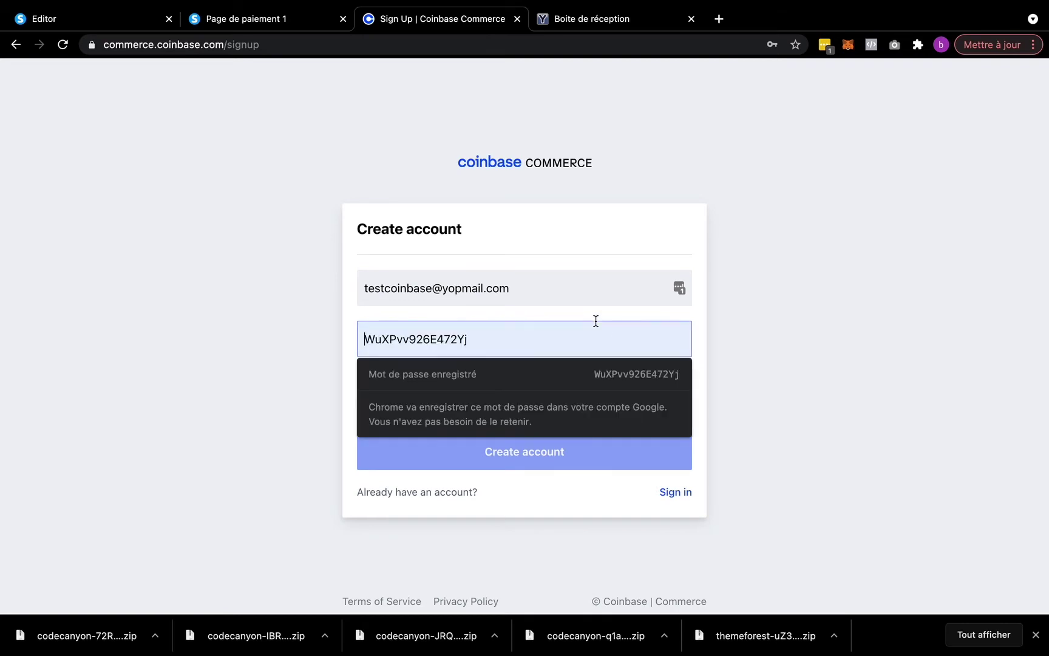
pyautogui.click(821, 366)
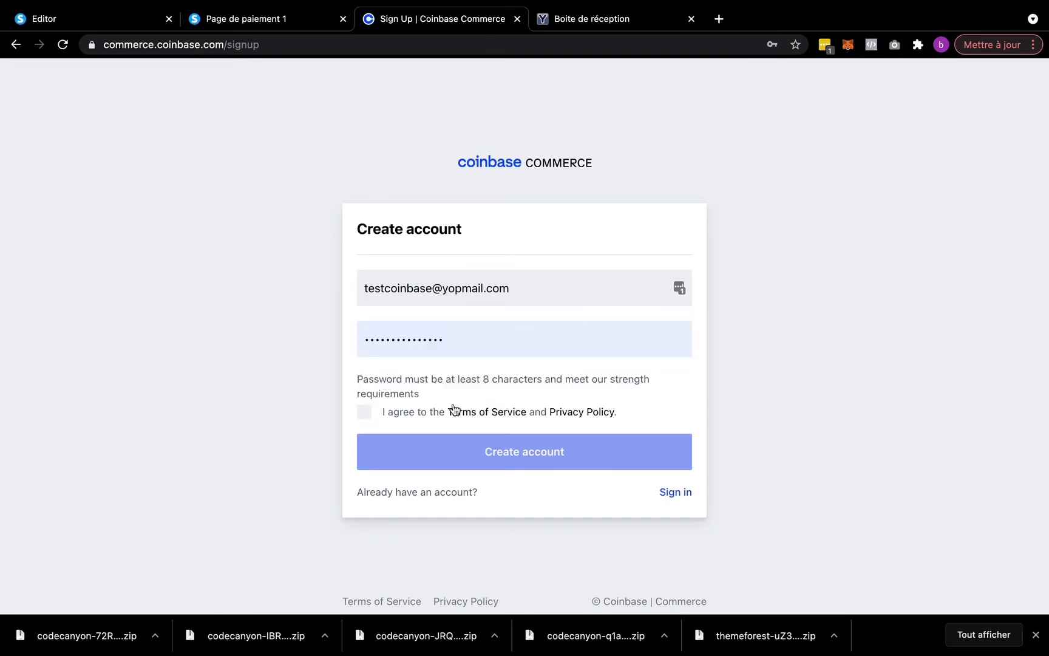
# - Accept the terms, pass the reCAPTCHA to create the account, and refresh YOPmail for the activation email
pyautogui.click(364, 413)
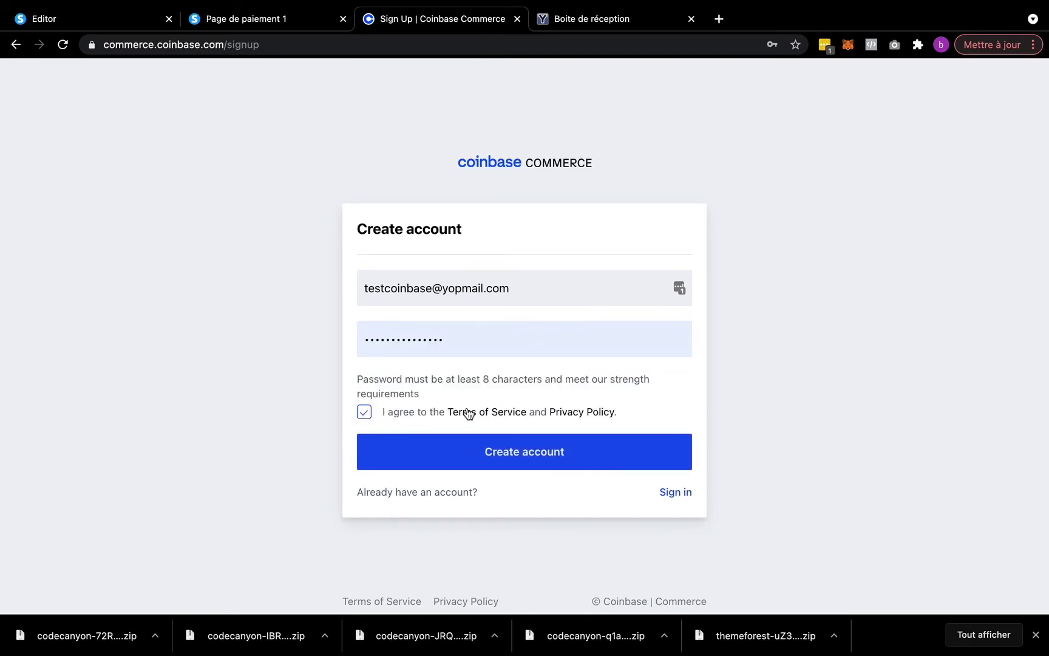
pyautogui.click(520, 452)
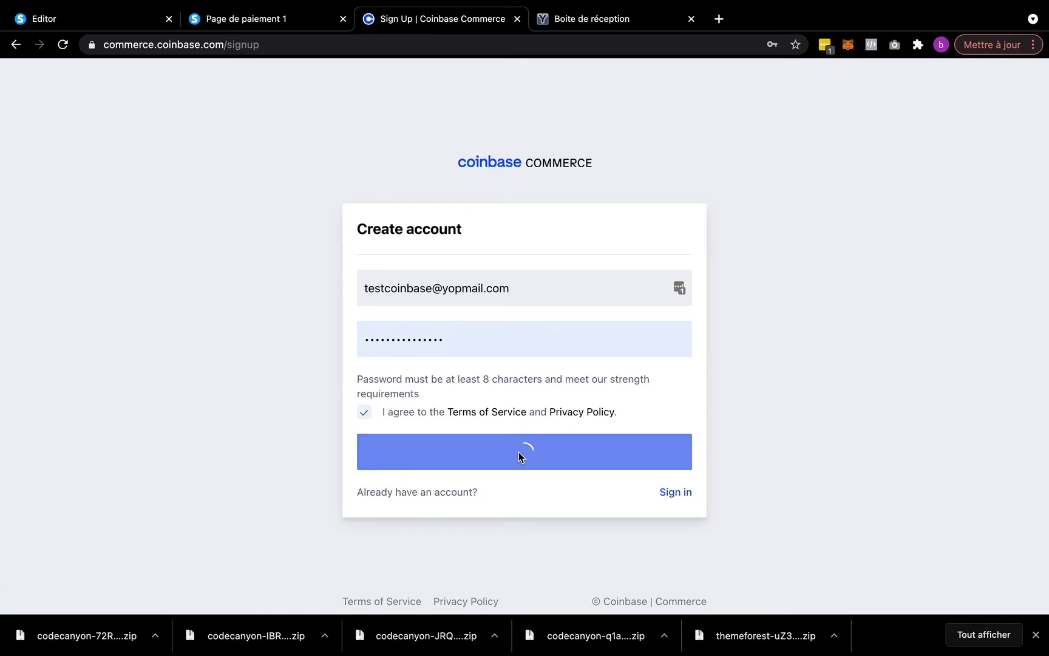
pyautogui.click(385, 428)
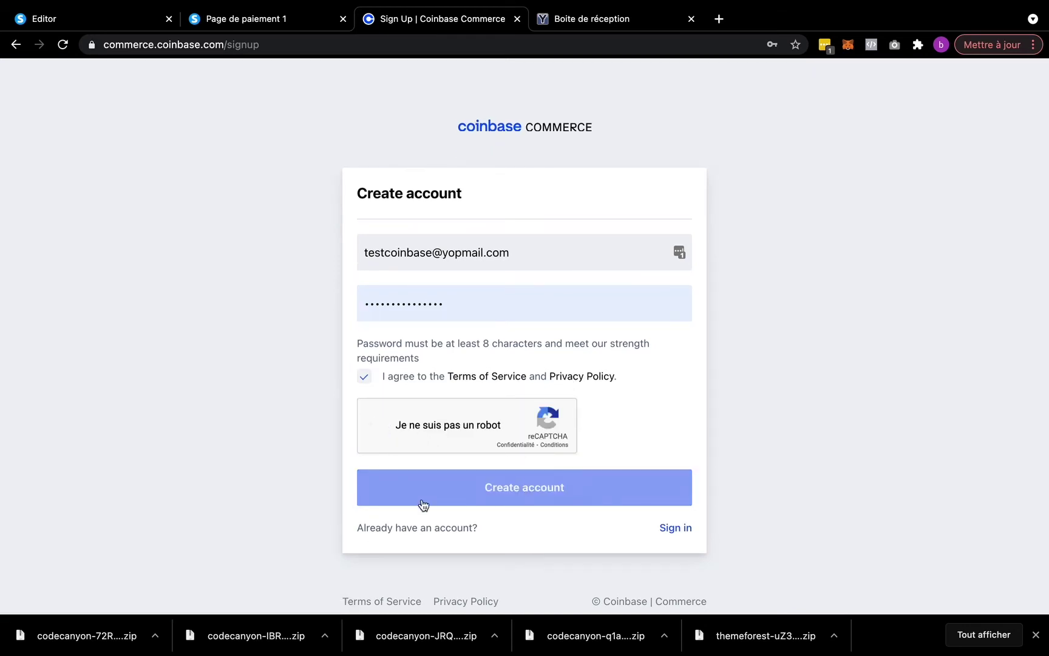
pyautogui.click(401, 486)
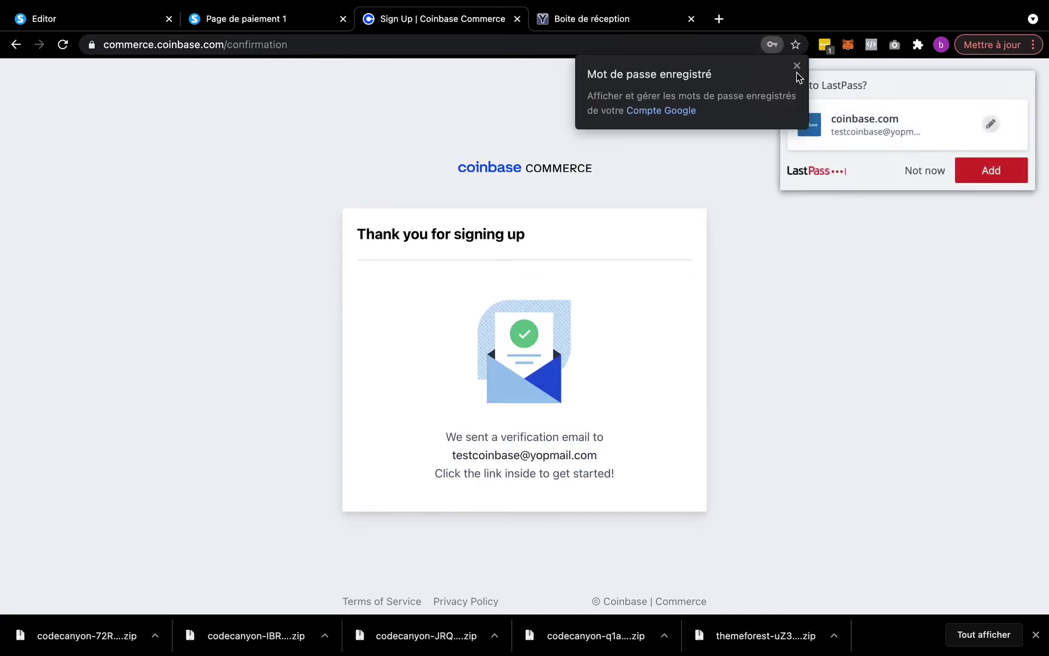
pyautogui.click(797, 65)
pyautogui.click(607, 28)
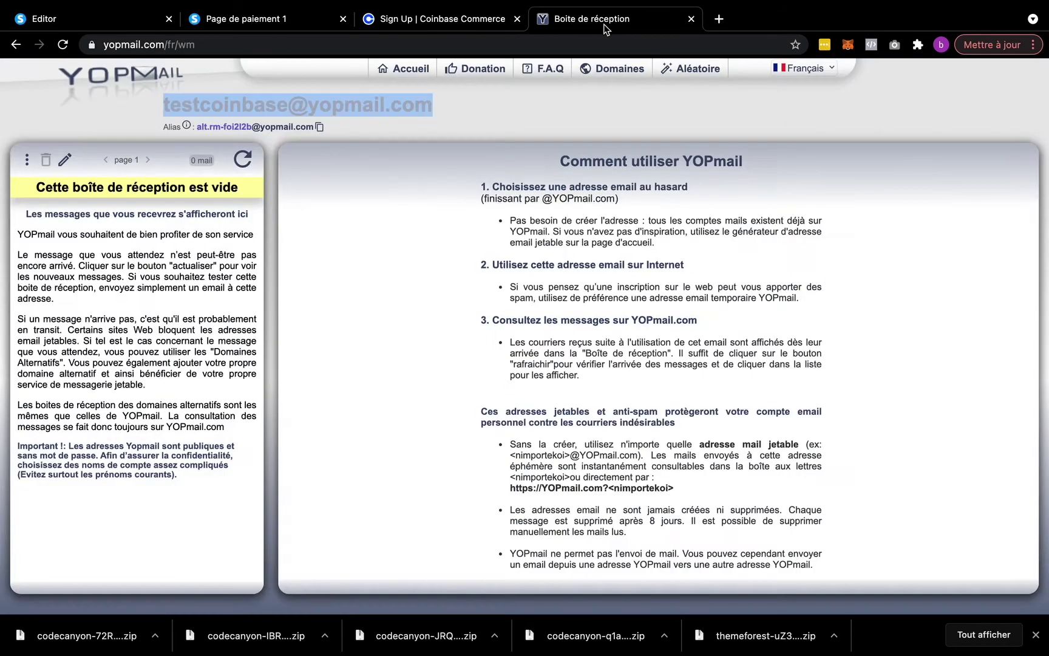
pyautogui.click(245, 162)
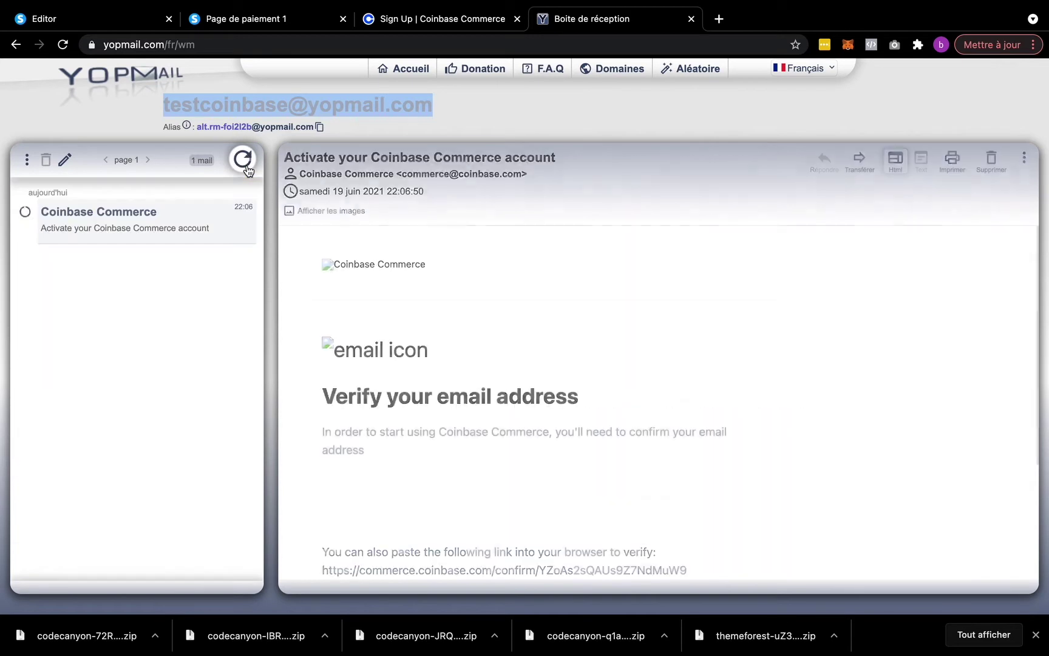
# - Select the email's confirmation link and drag it onto the tab strip to verify the address
pyautogui.scroll(-3, 574, 490)
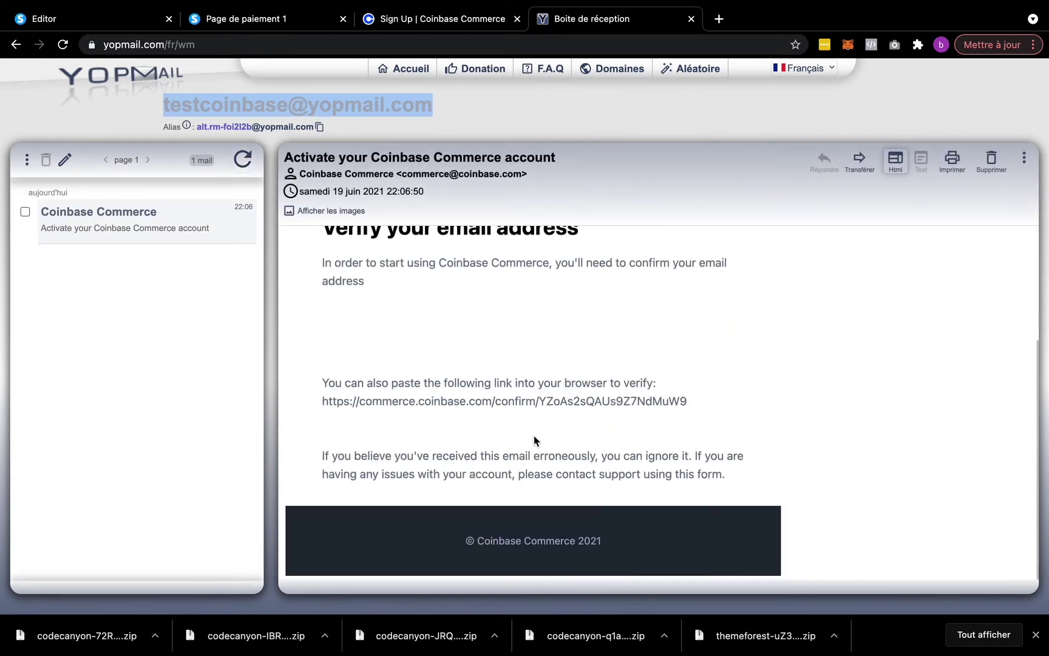
pyautogui.tripleClick(445, 401)
pyautogui.click(445, 400)
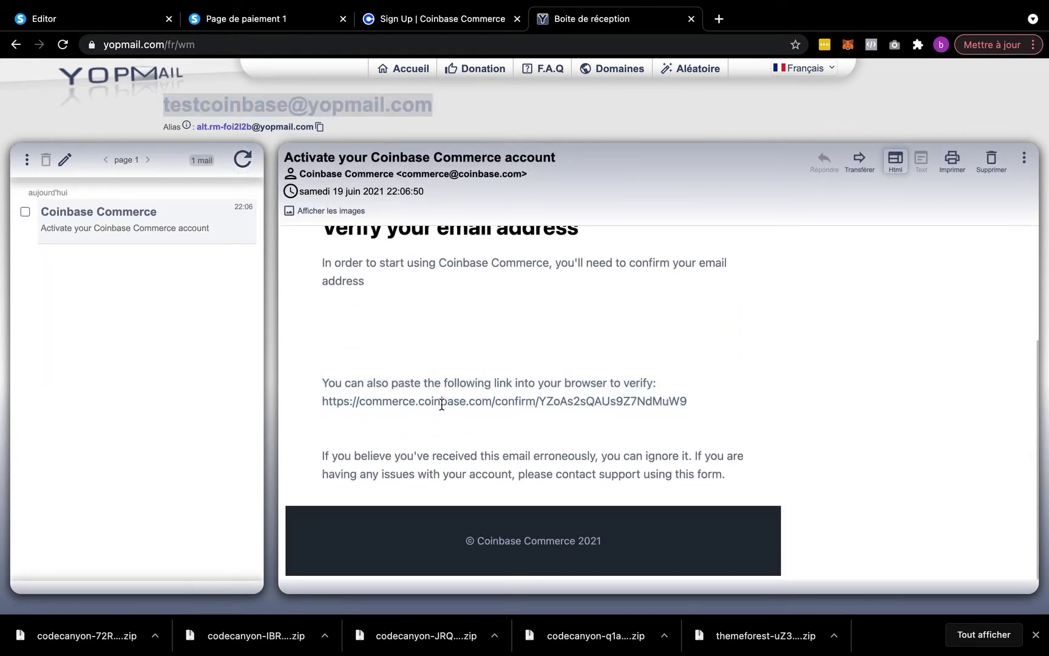
pyautogui.doubleClick(445, 400)
pyautogui.click(689, 403)
pyautogui.keyDown('shift'); pyautogui.click(322, 404); pyautogui.keyUp('shift')
pyautogui.moveTo(322, 404); pyautogui.dragTo(726, 22)
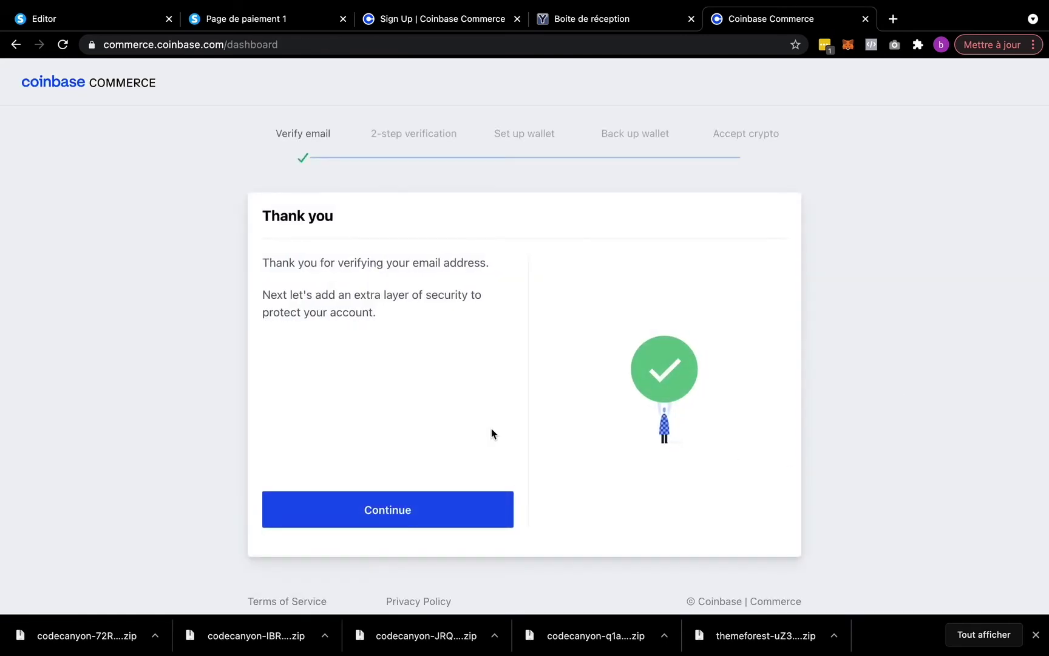
# - Confirm 2-step verification with the 6-digit authenticator code and download the backup codes file
pyautogui.click(420, 503)
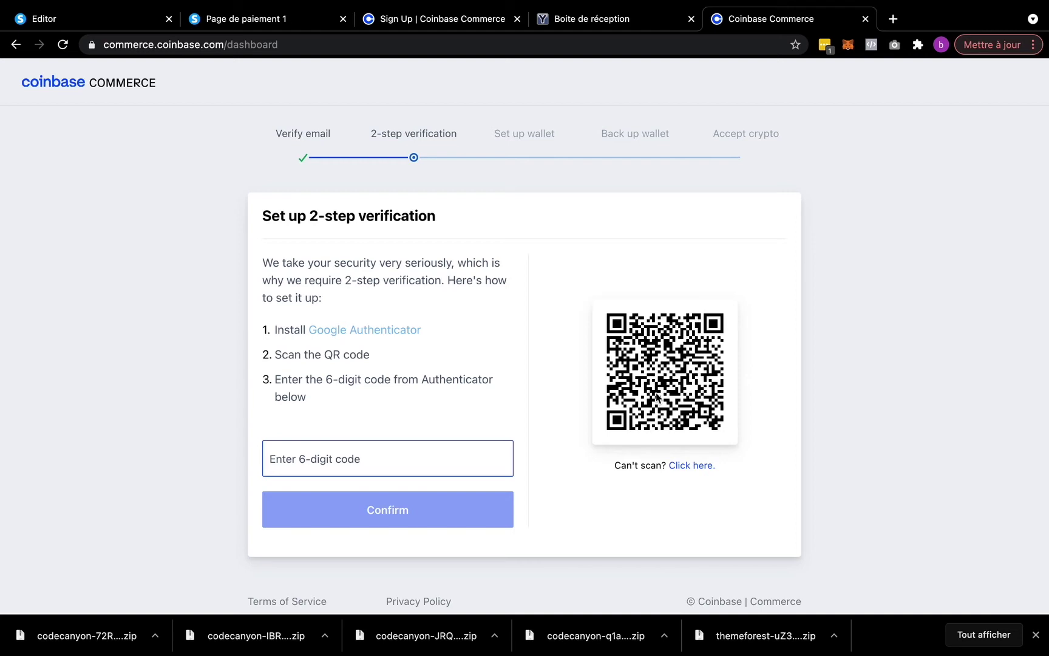
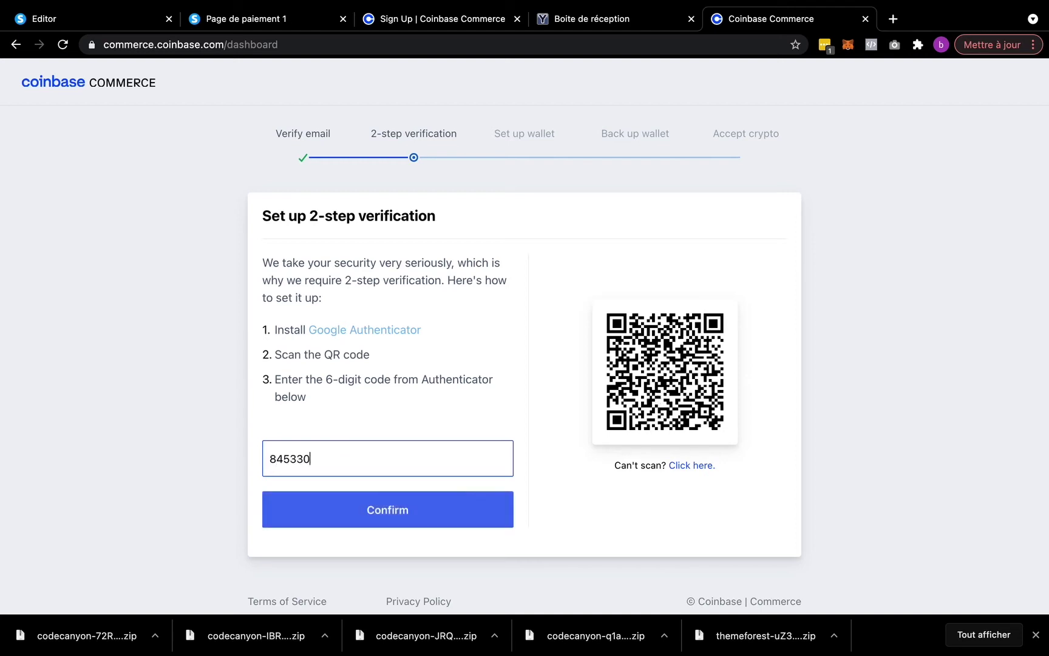
pyautogui.click(446, 525)
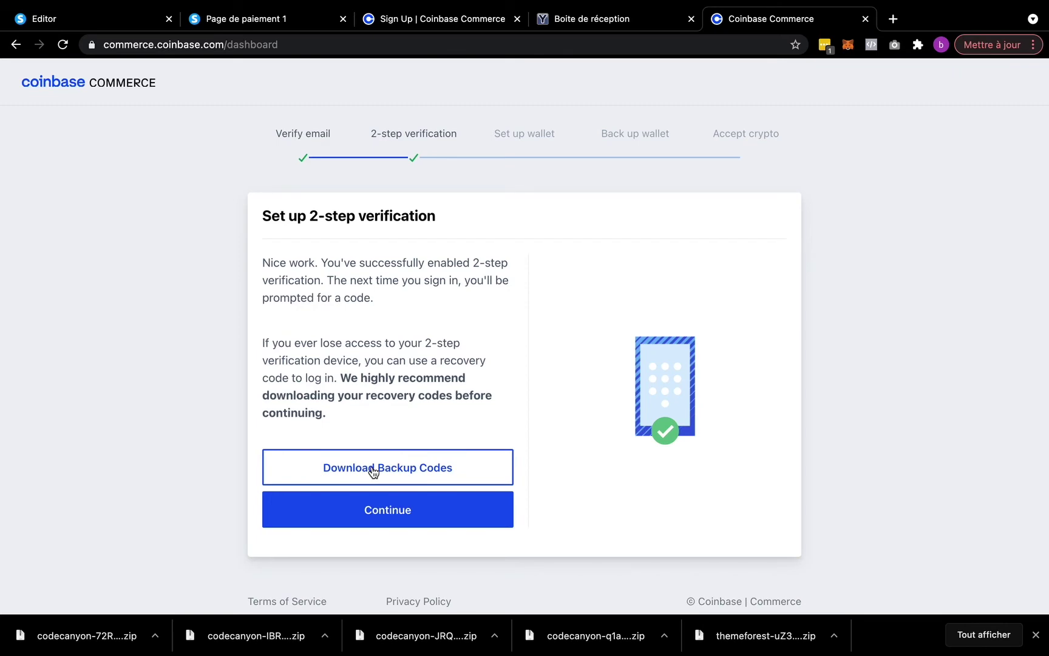
pyautogui.click(373, 472)
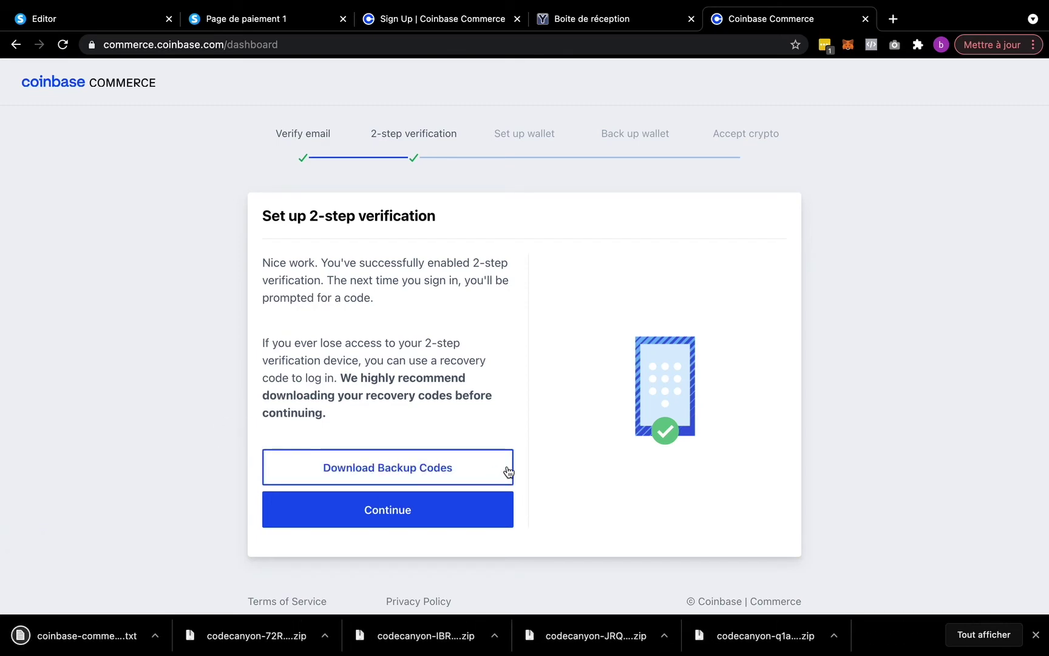
pyautogui.click(78, 631)
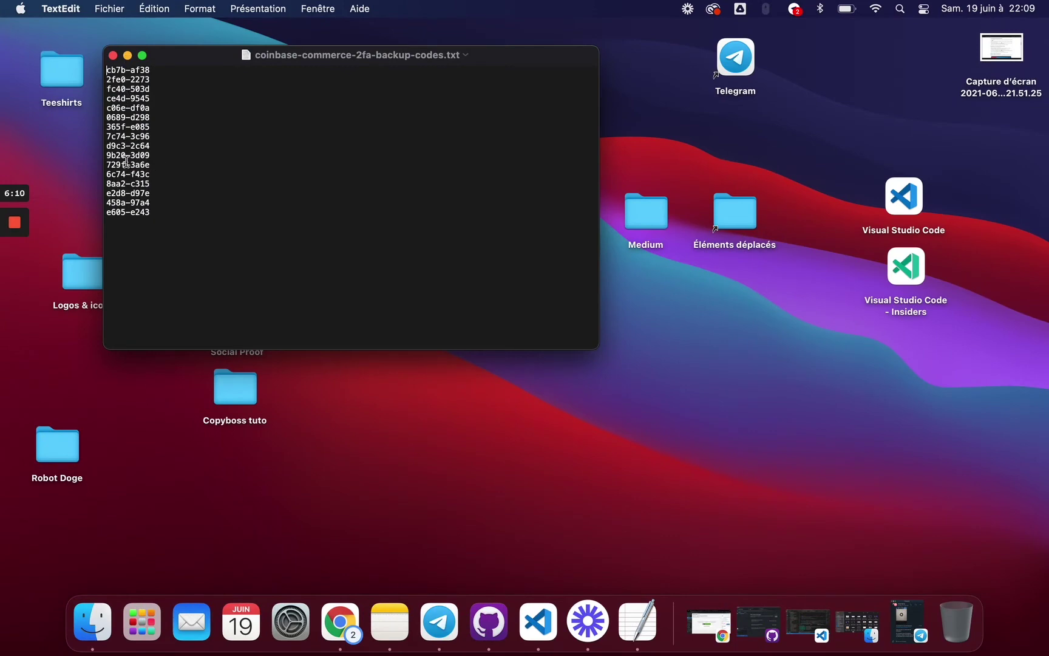
pyautogui.press('ctrl+super+f')
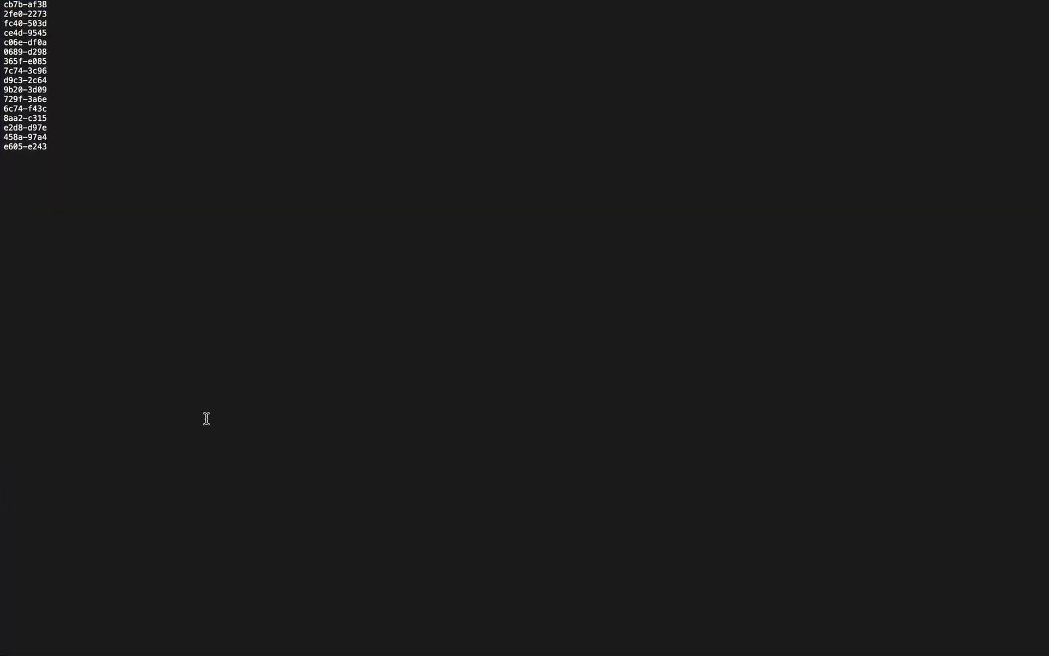
pyautogui.hotkey('ctrl', 'Right')
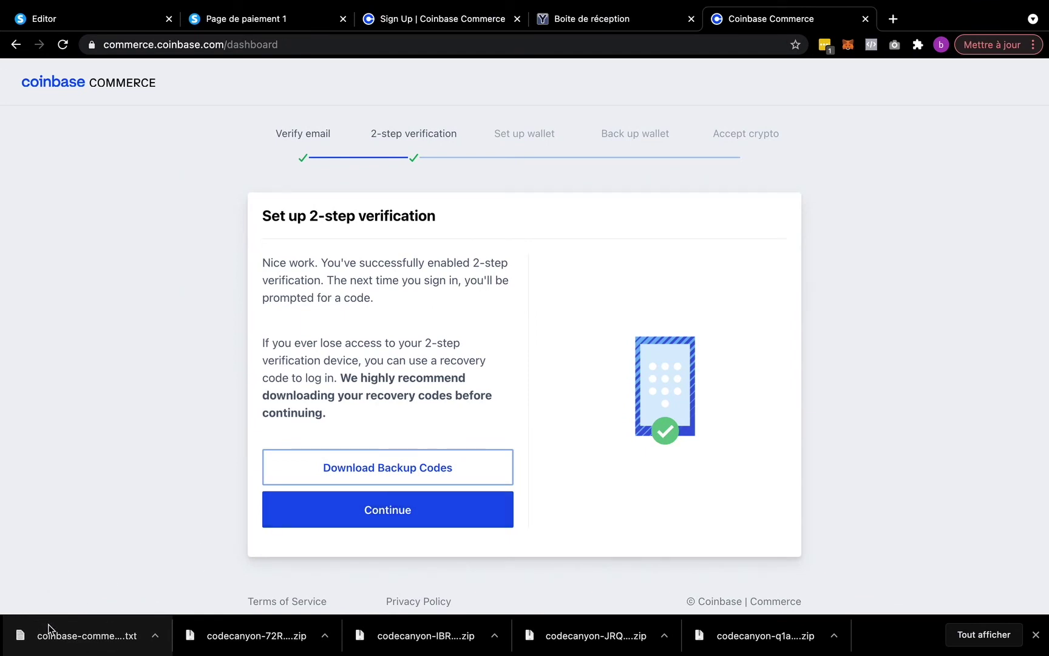
# - Continue into crypto wallet setup and reveal the generated seed phrase
pyautogui.click(438, 520)
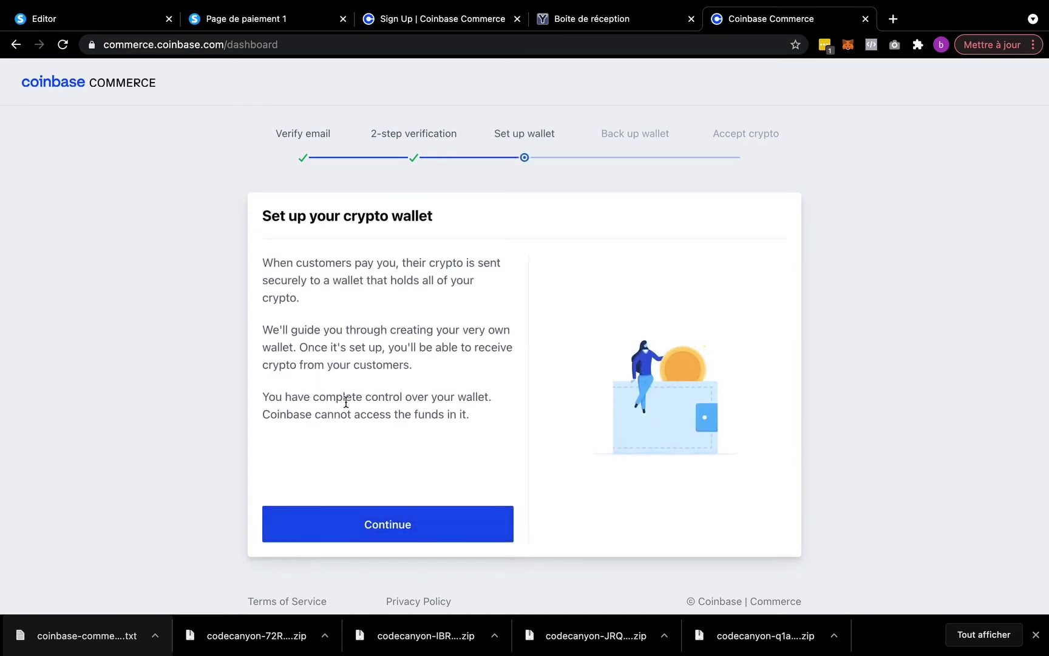
pyautogui.click(343, 525)
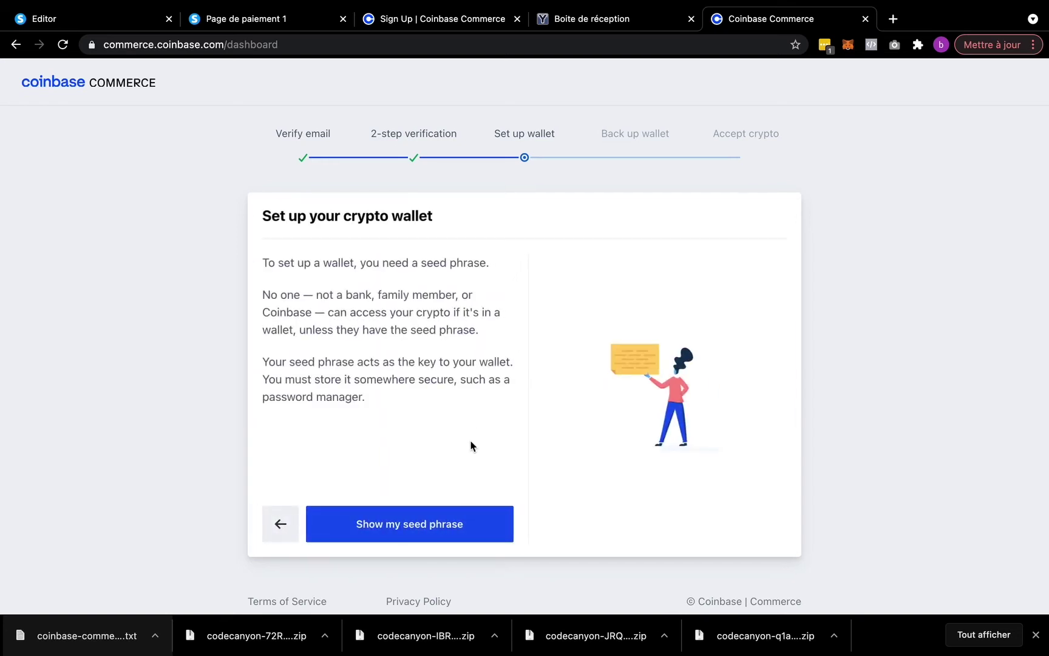
pyautogui.click(415, 533)
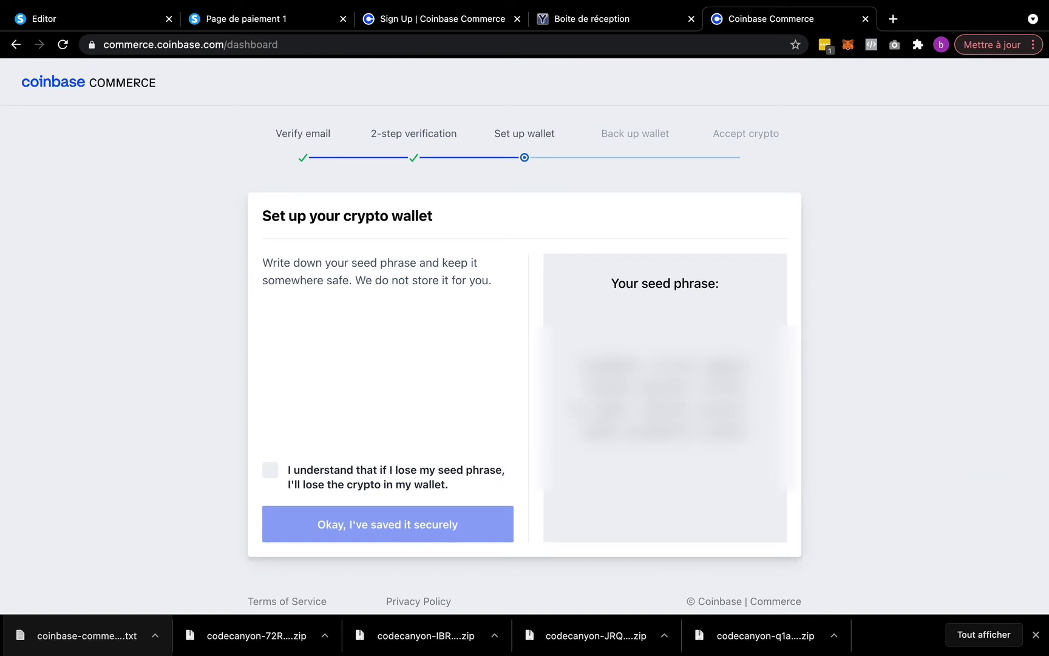
# - Copy the seed phrase, acknowledge the fund-loss warning, and confirm it is saved securely
pyautogui.tripleClick(611, 282)
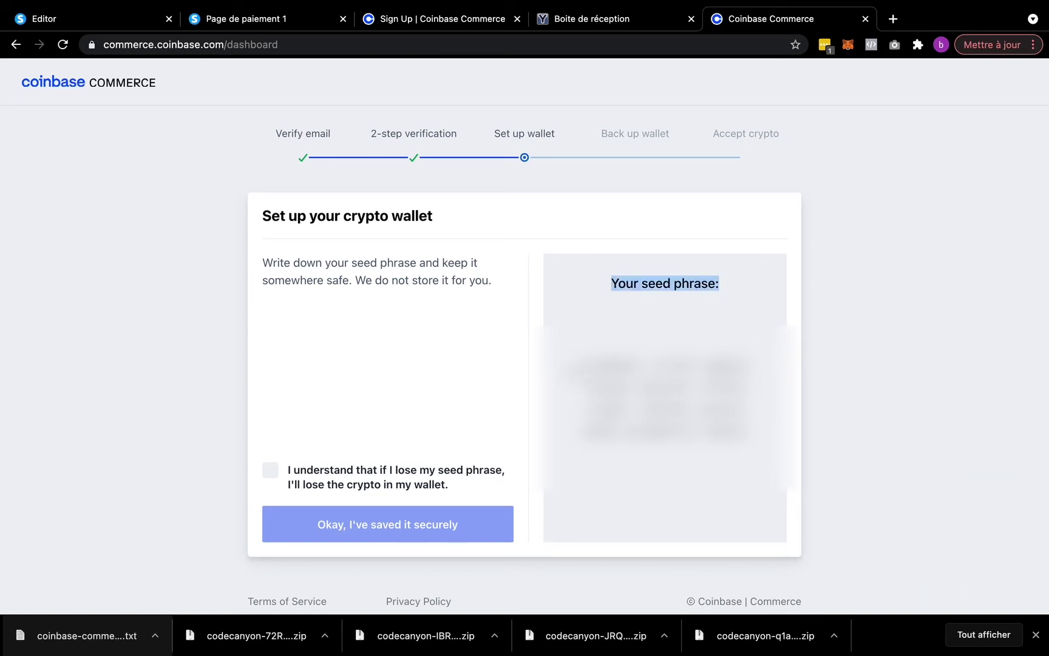
pyautogui.moveTo(579, 366); pyautogui.dragTo(751, 435)
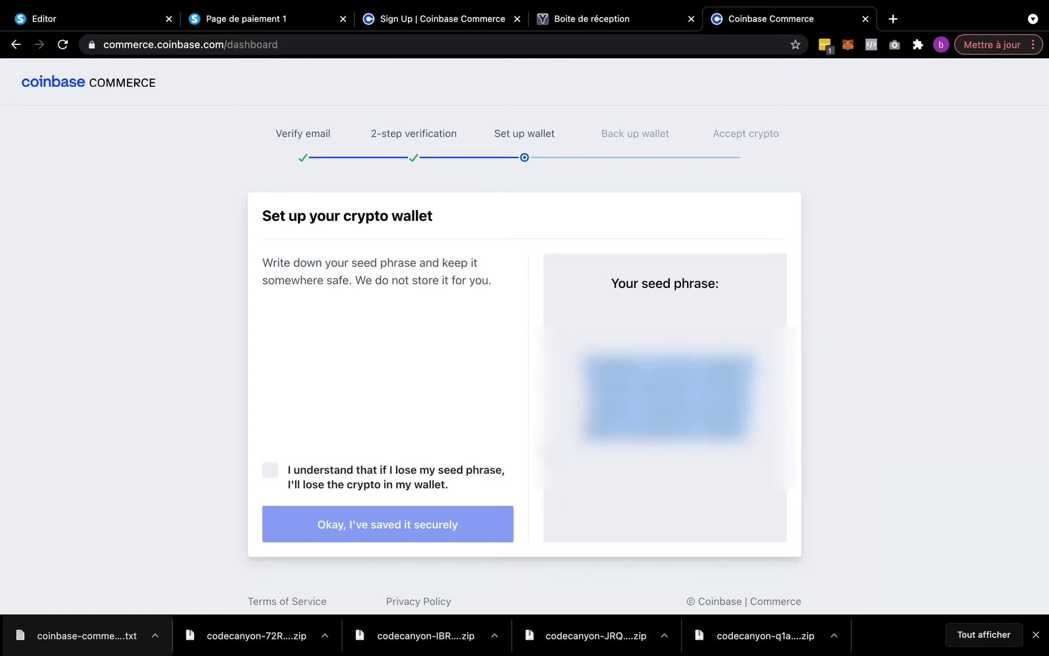
pyautogui.click(270, 473)
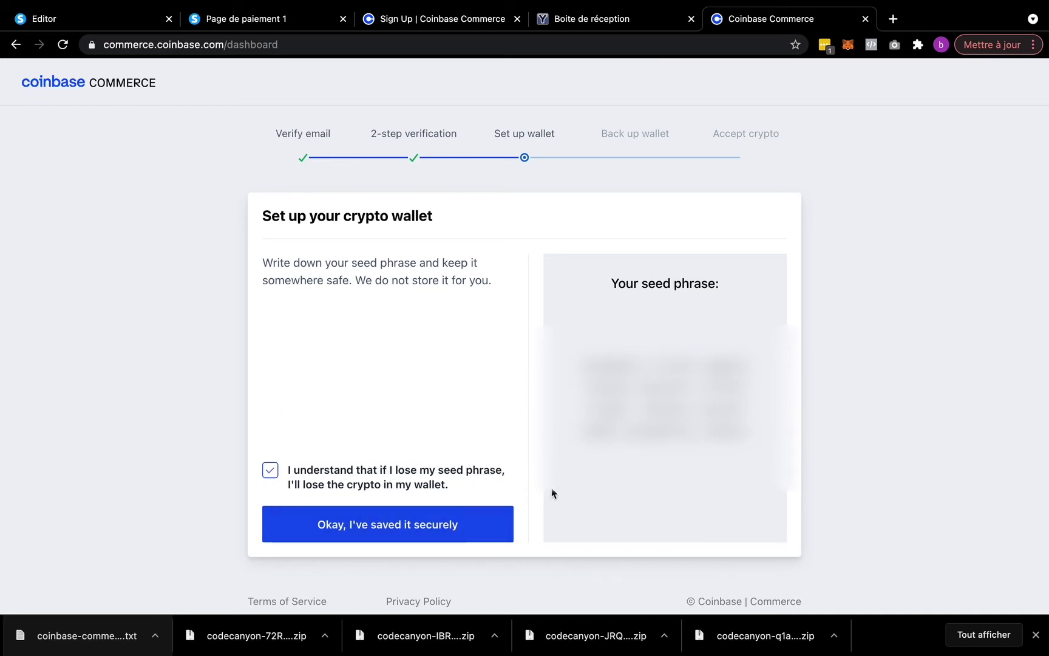
pyautogui.click(292, 537)
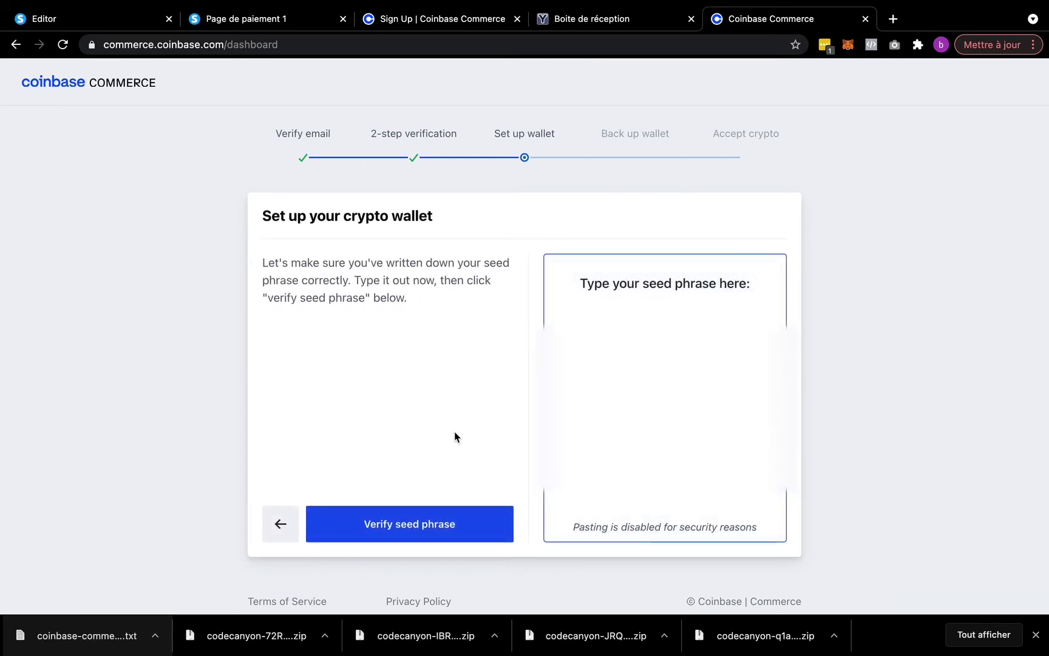
# - Enter the saved seed phrase and verify it to reach the wallet backup step
pyautogui.click(279, 538)
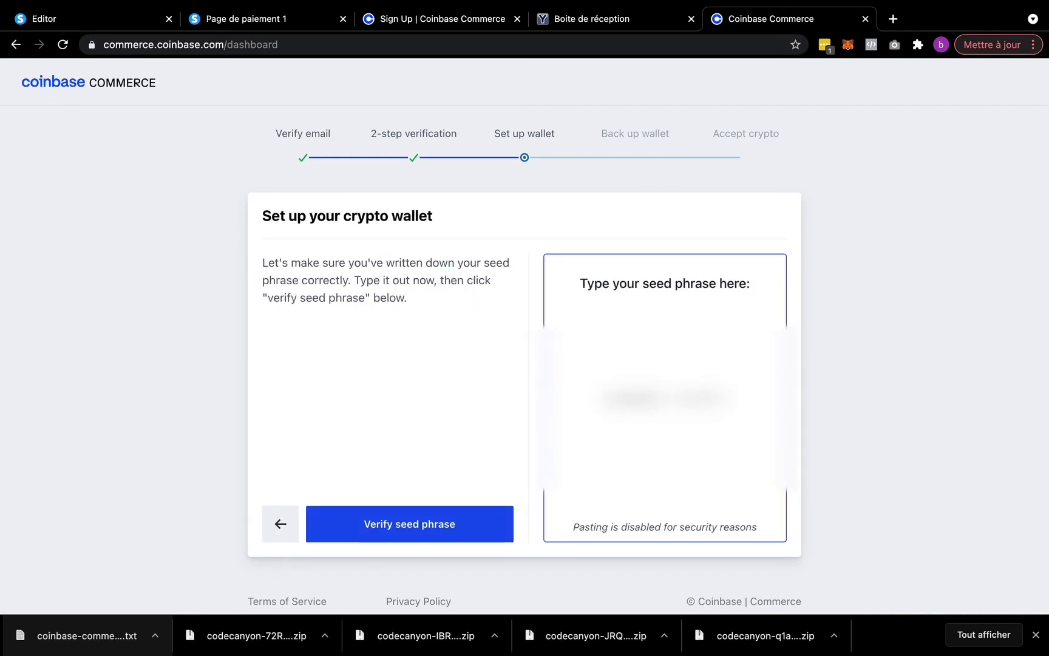
pyautogui.write('...')
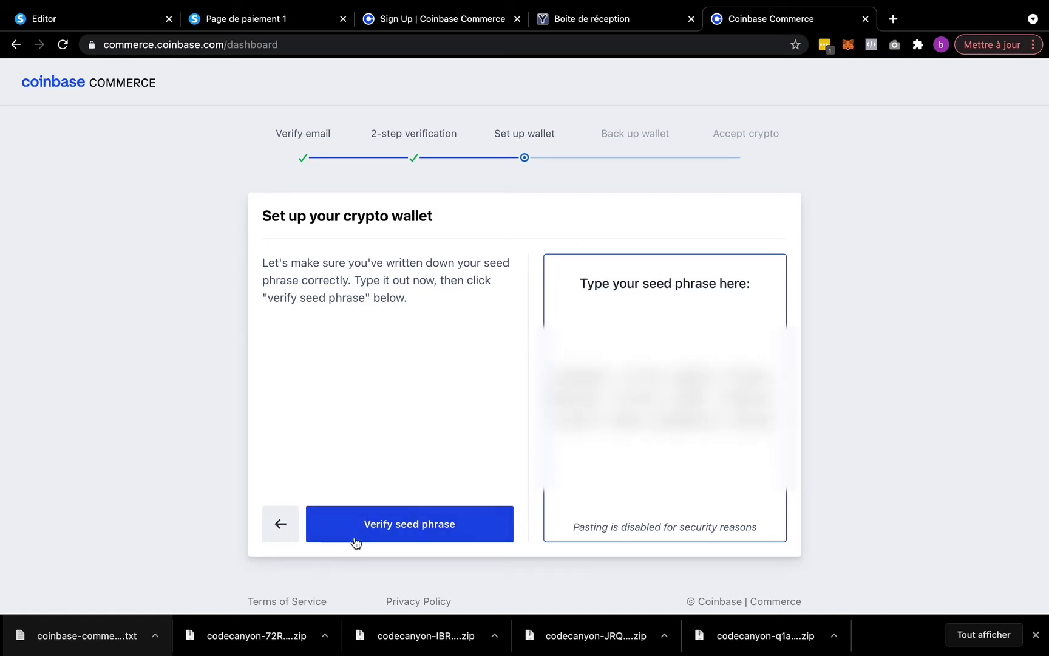
pyautogui.click(423, 526)
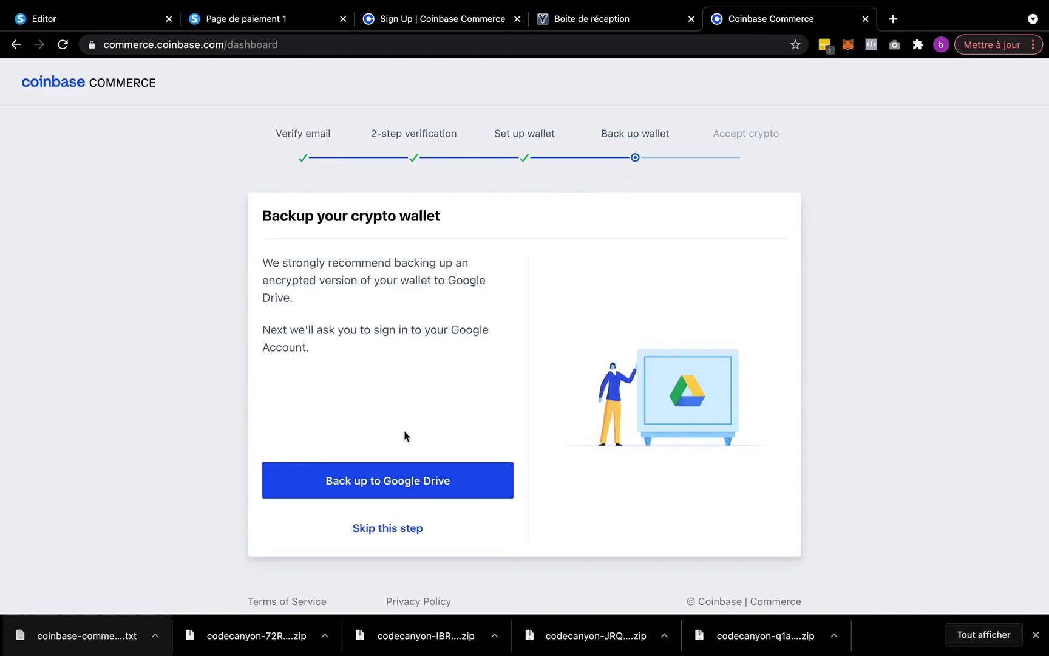
# - Back up the wallet to Google Drive with the chosen Google account, then go to the Dashboard
pyautogui.click(386, 475)
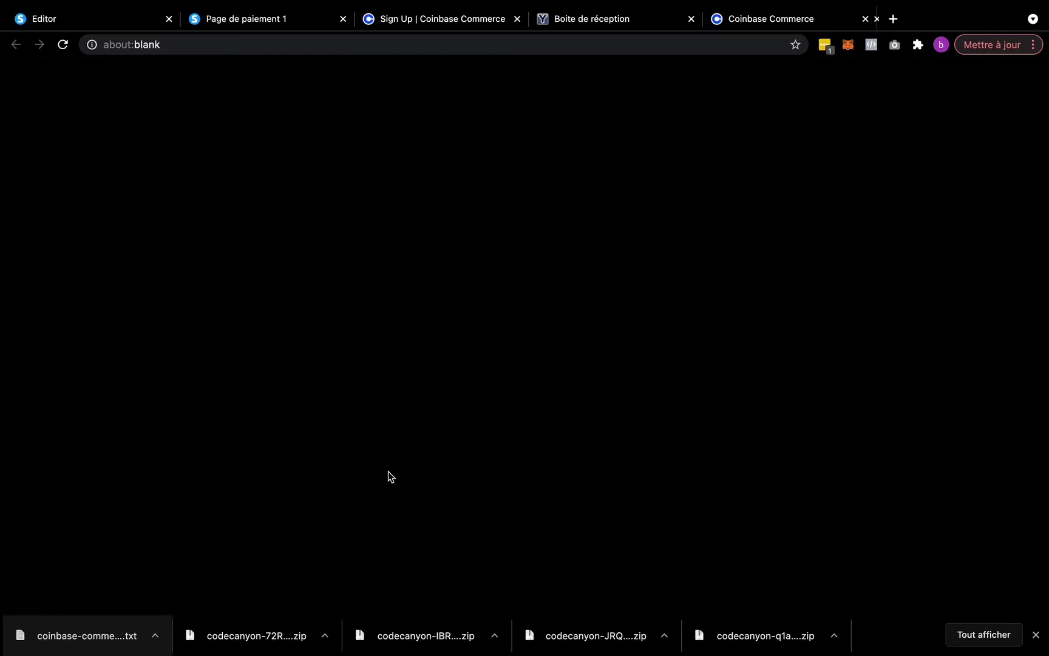
pyautogui.click(585, 285)
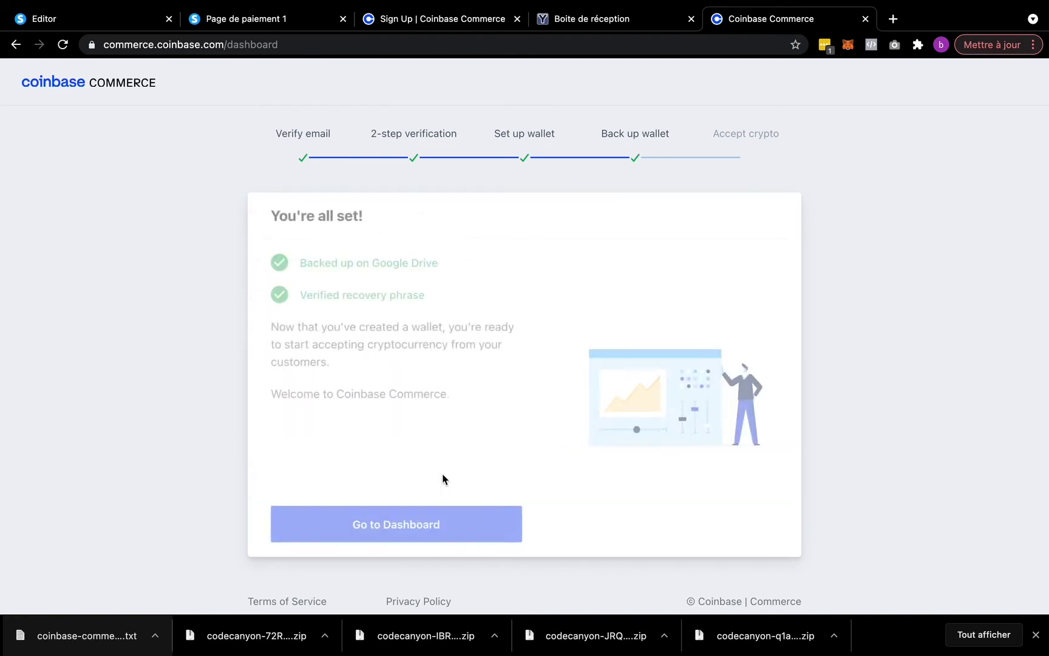
pyautogui.click(395, 526)
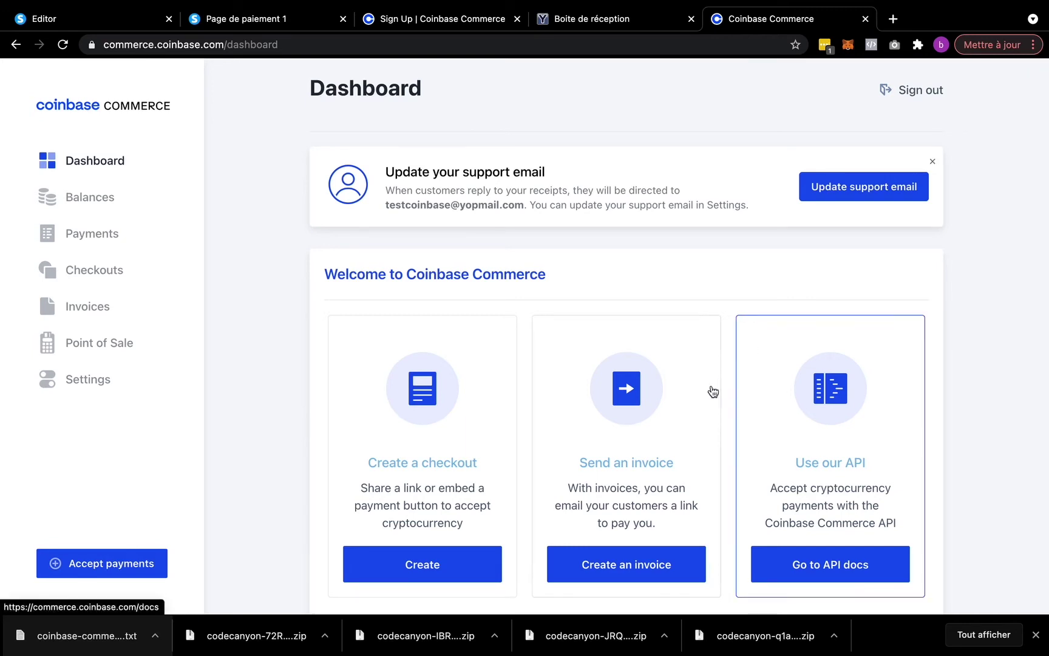
# - Select the support email address on the dashboard and copy it
pyautogui.scroll(-1, 708, 395)
pyautogui.scroll(1, 752, 345)
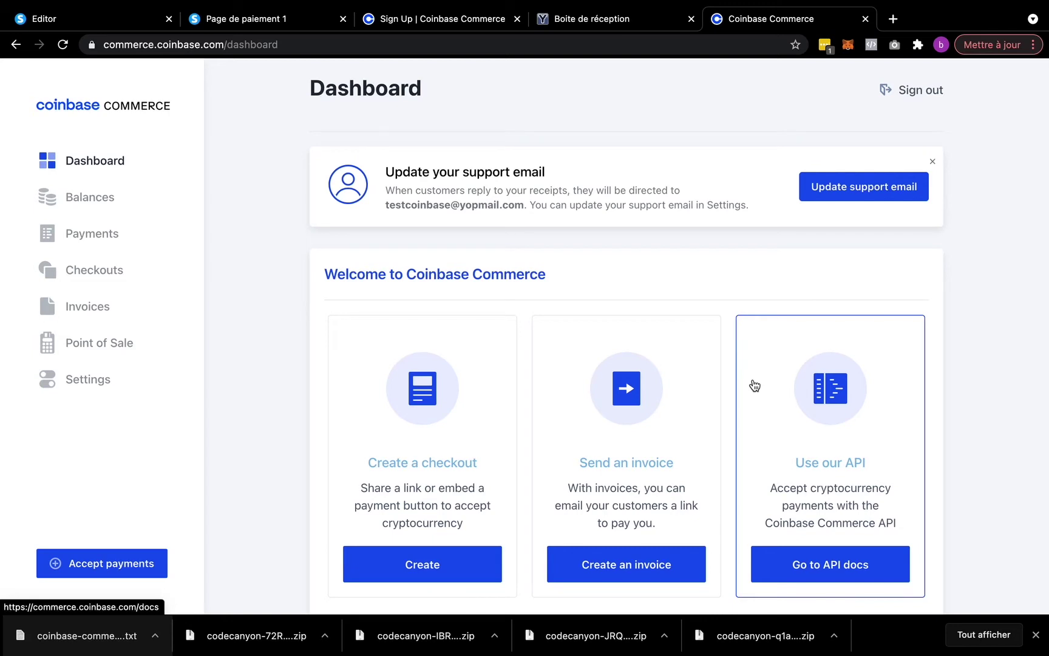
pyautogui.doubleClick(489, 207)
pyautogui.tripleClick(489, 206)
pyautogui.click(533, 207)
pyautogui.moveTo(524, 207); pyautogui.dragTo(385, 205)
pyautogui.rightClick(385, 205)
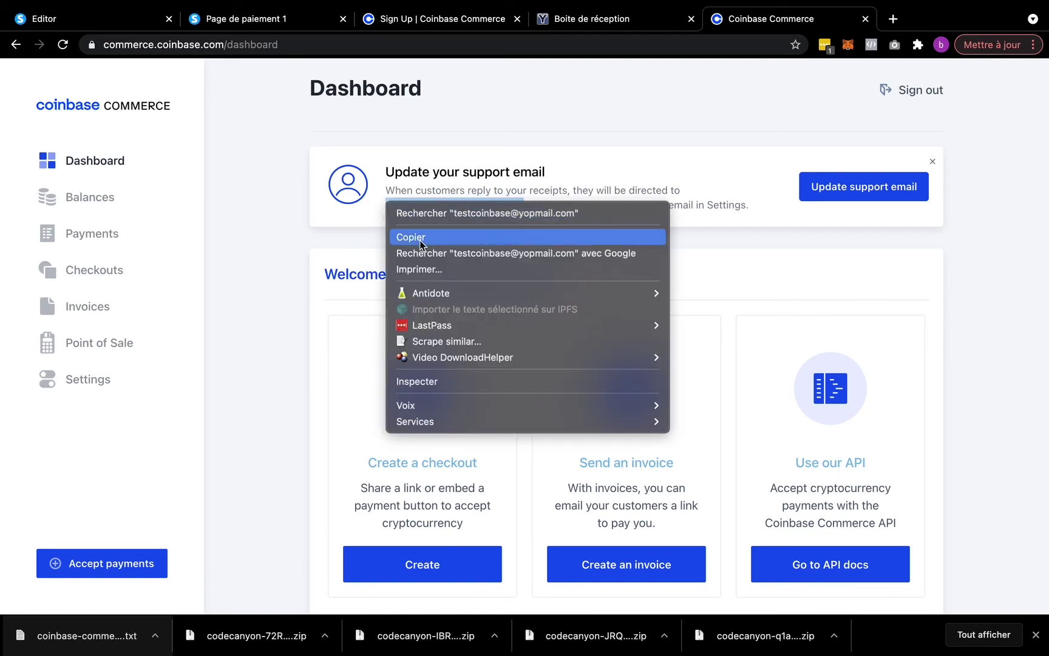
pyautogui.click(420, 235)
# - Open Settings and select the account and support email values under Contact Information
pyautogui.click(863, 186)
pyautogui.scroll(-3, 646, 423)
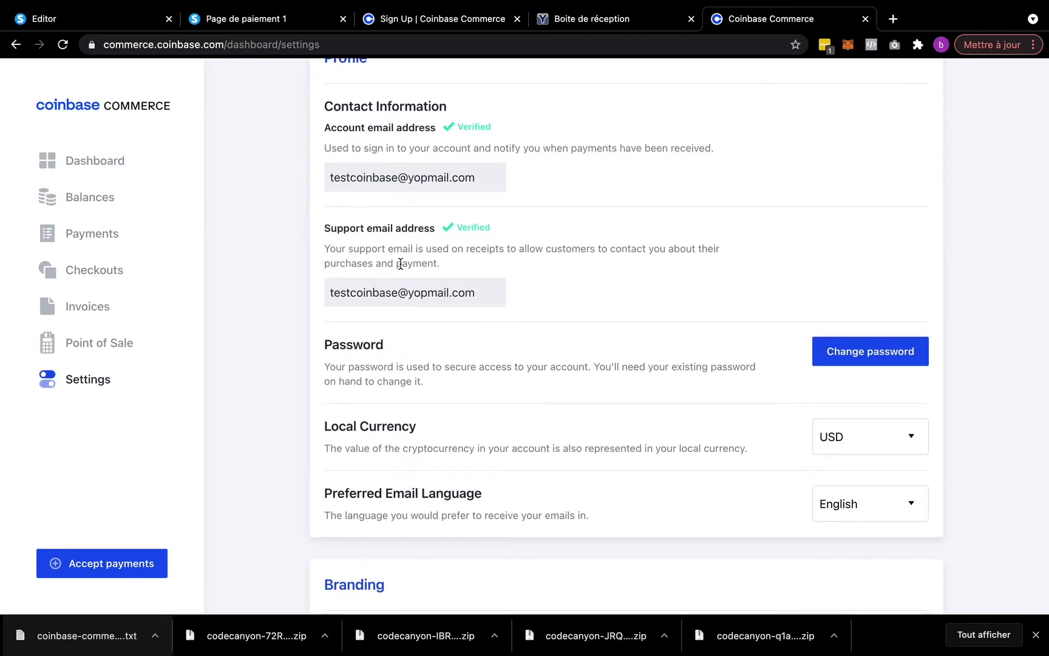
pyautogui.tripleClick(398, 174)
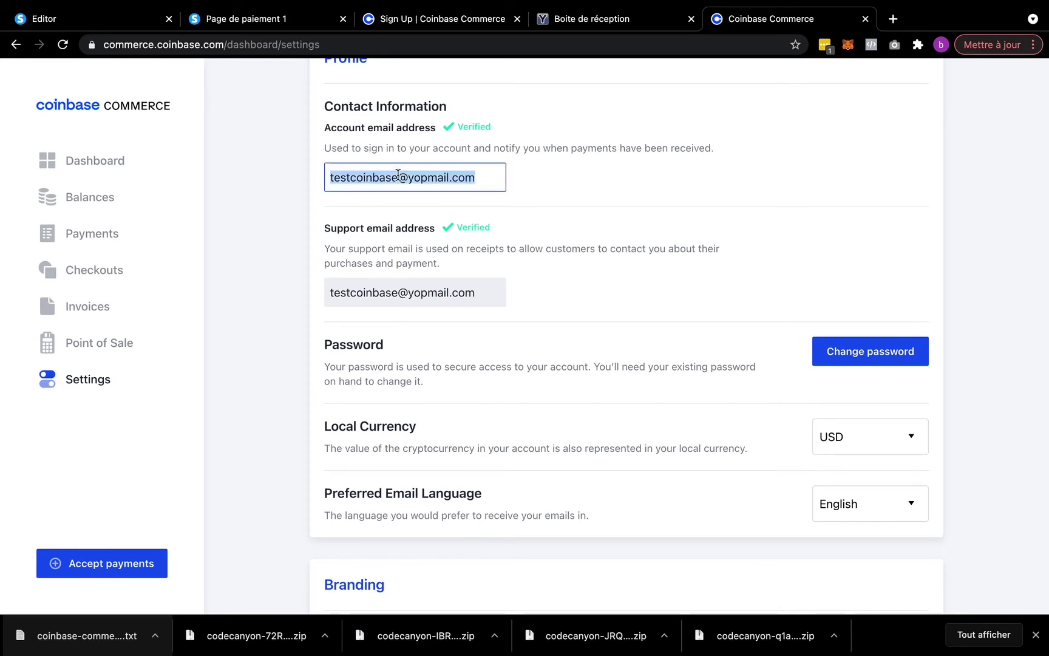
pyautogui.tripleClick(393, 292)
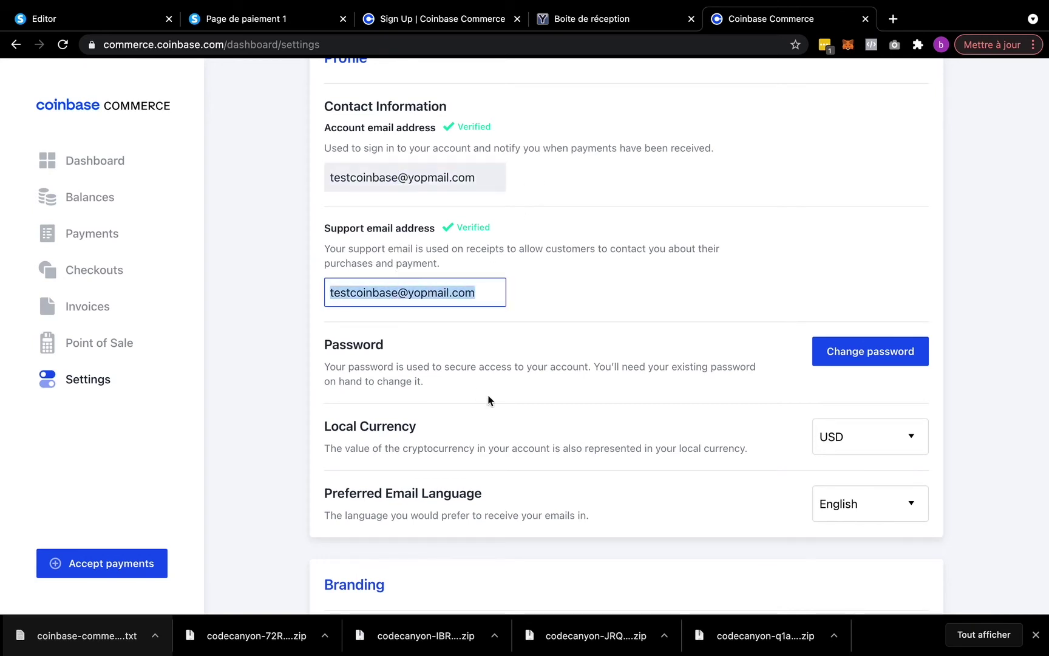
pyautogui.scroll(-3, 490, 395)
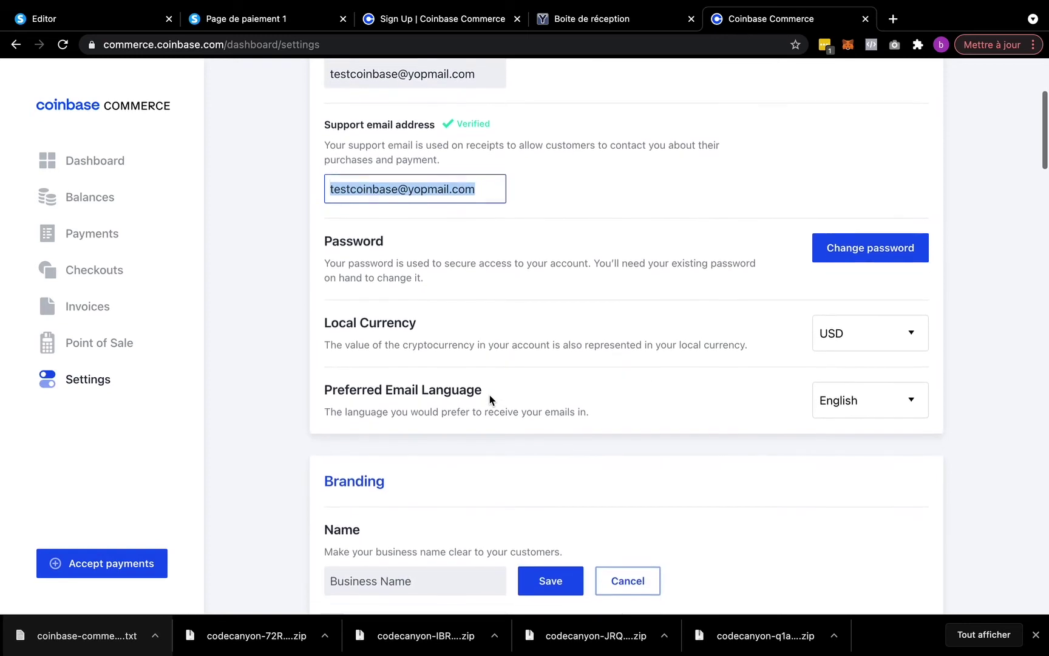
# - Set the local currency to EUR, keeping English as the email language
pyautogui.scroll(-4, 859, 464)
pyautogui.click(862, 197)
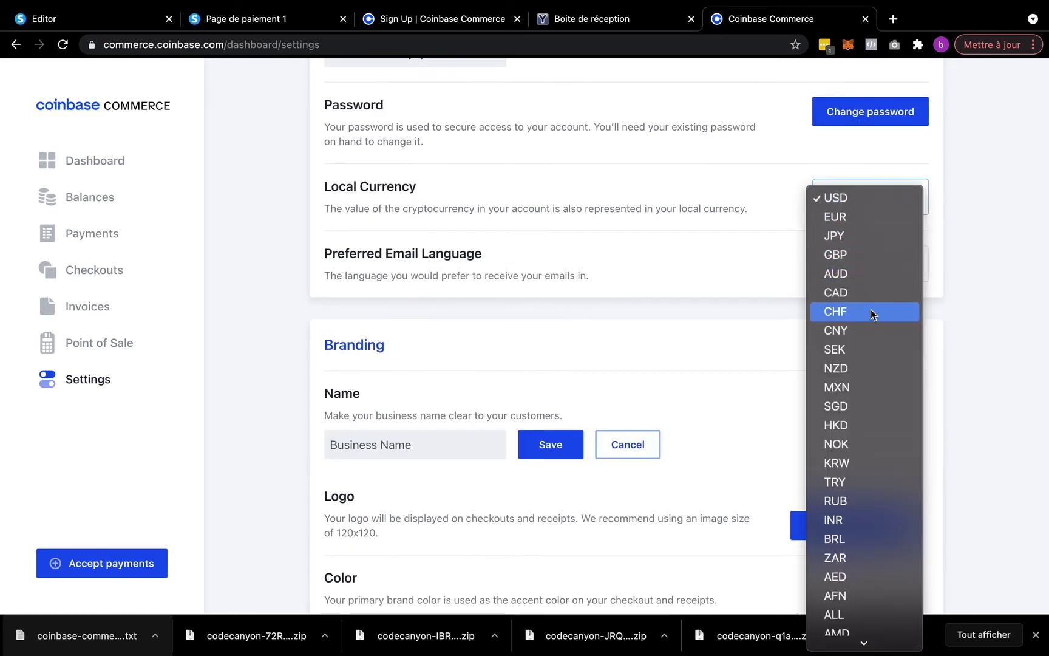
pyautogui.click(856, 217)
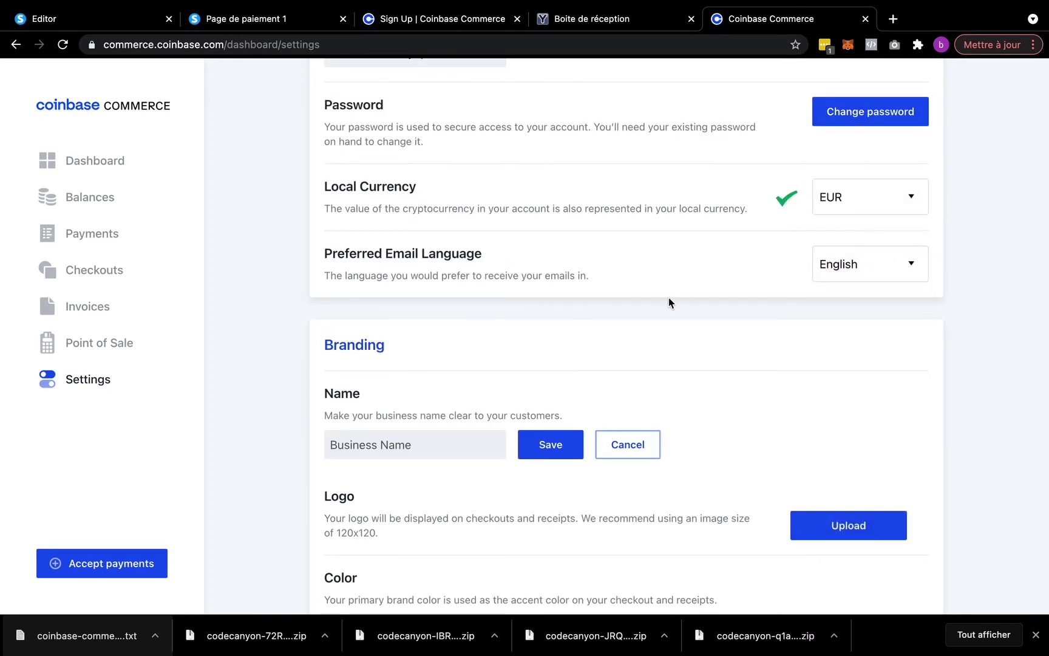
pyautogui.click(820, 278)
pyautogui.click(775, 262)
# - Enter 'Marketing Automatique' as the Branding name and save it
pyautogui.scroll(-5, 810, 459)
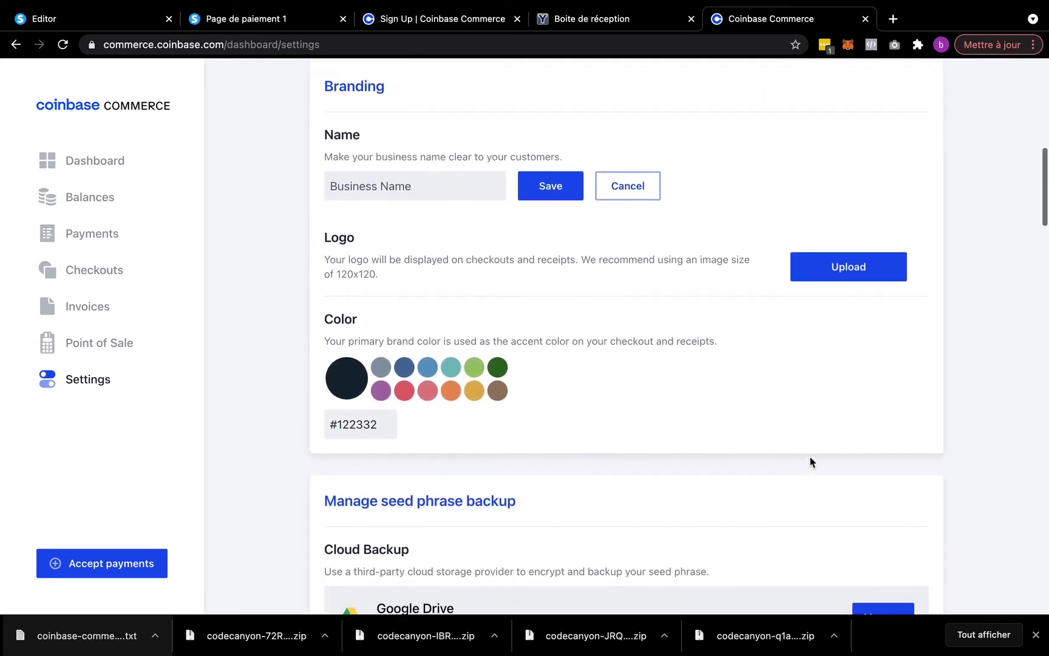
pyautogui.click(431, 182)
pyautogui.scroll(3, 431, 188)
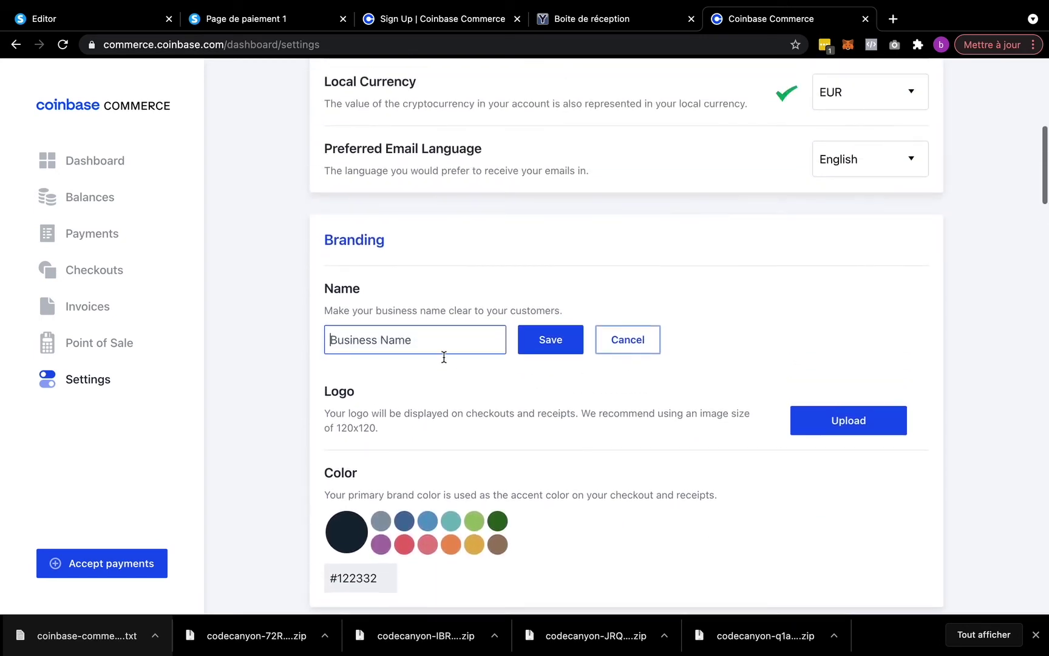
pyautogui.write('marketing')
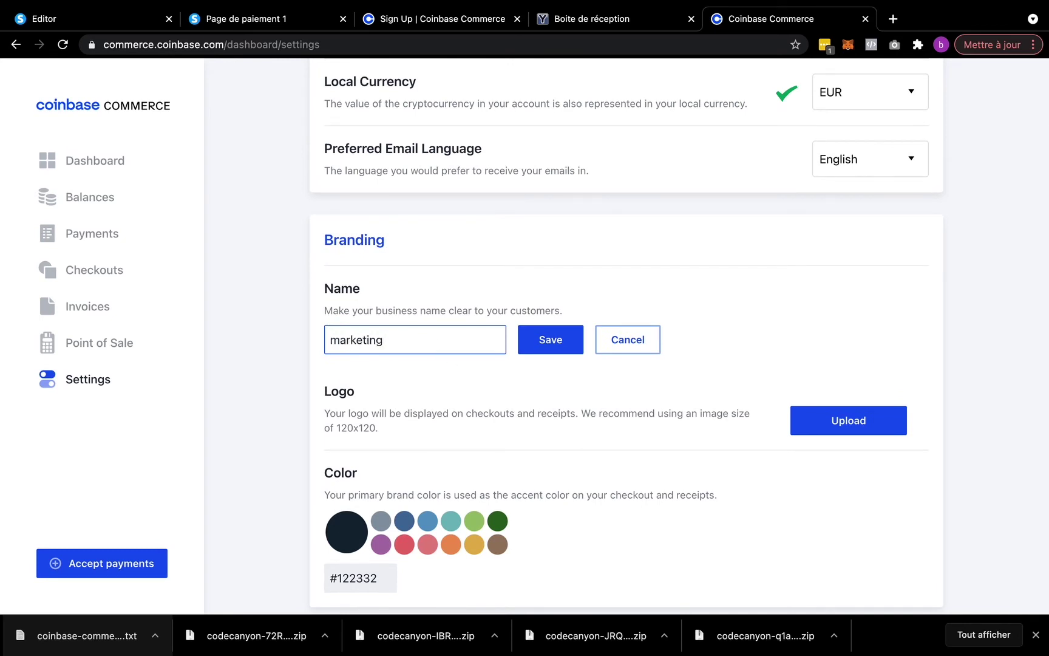
pyautogui.write(' automatique')
pyautogui.click(337, 340)
pyautogui.press('BackSpace')
pyautogui.write('M')
pyautogui.click(394, 340)
pyautogui.press('BackSpace')
pyautogui.write('A')
pyautogui.click(561, 347)
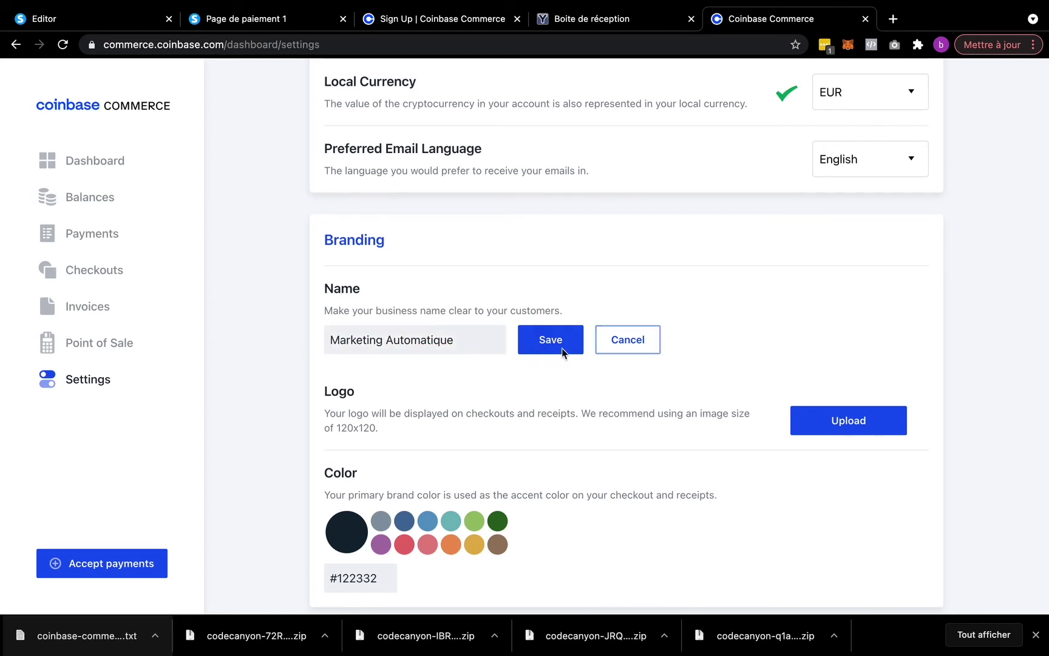
# - Scroll past the logo settings down to the Flexible Payments section
pyautogui.scroll(-3, 535, 394)
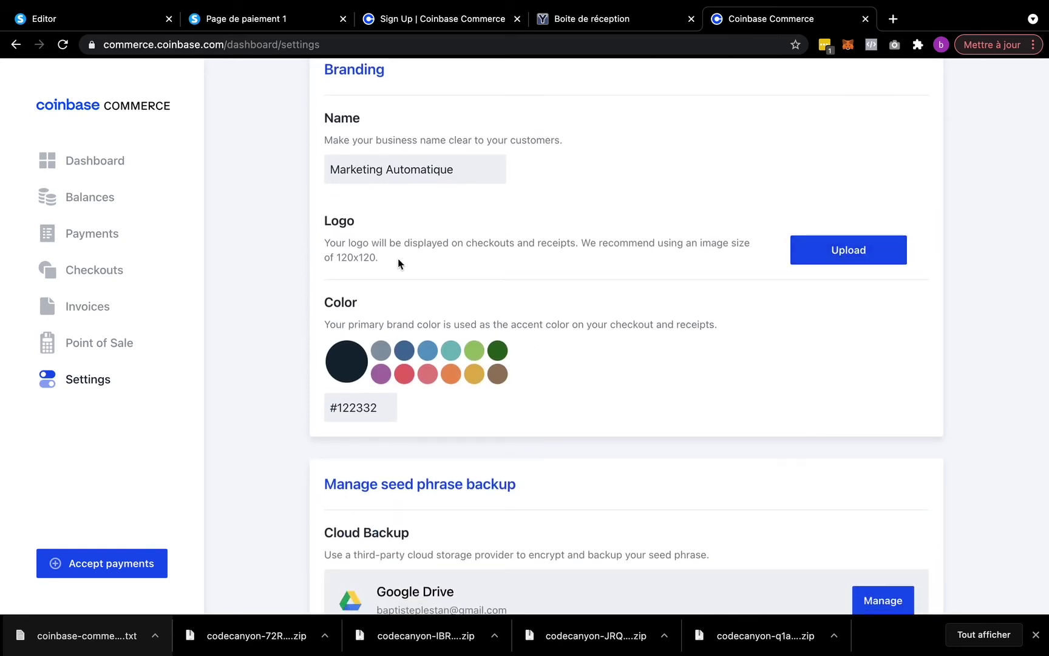
pyautogui.moveTo(379, 257); pyautogui.dragTo(340, 256)
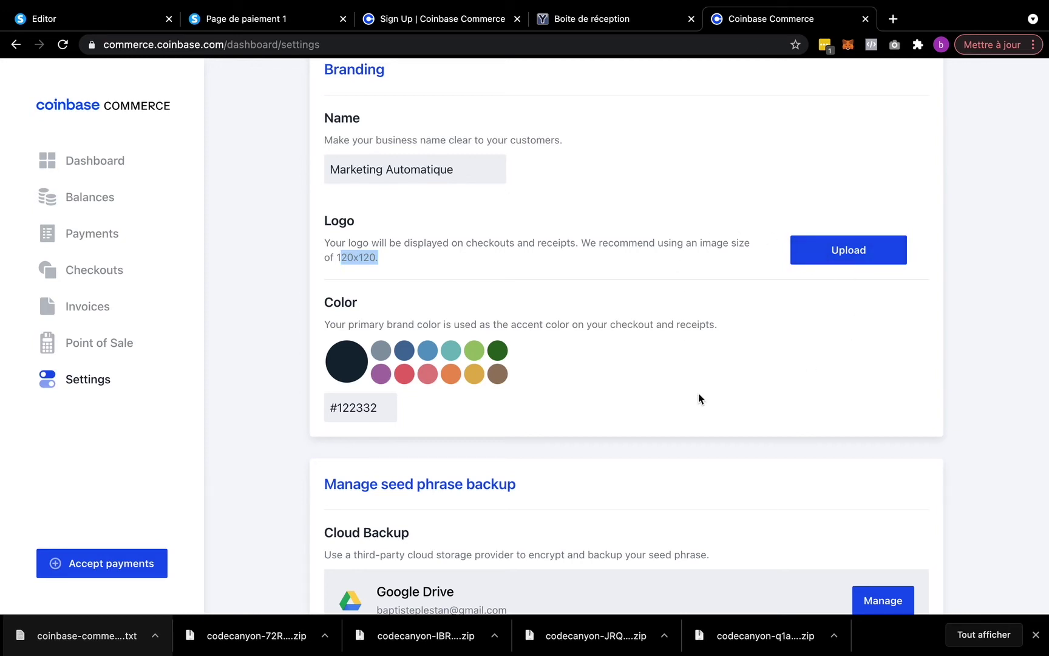
pyautogui.click(536, 419)
pyautogui.scroll(-3, 528, 340)
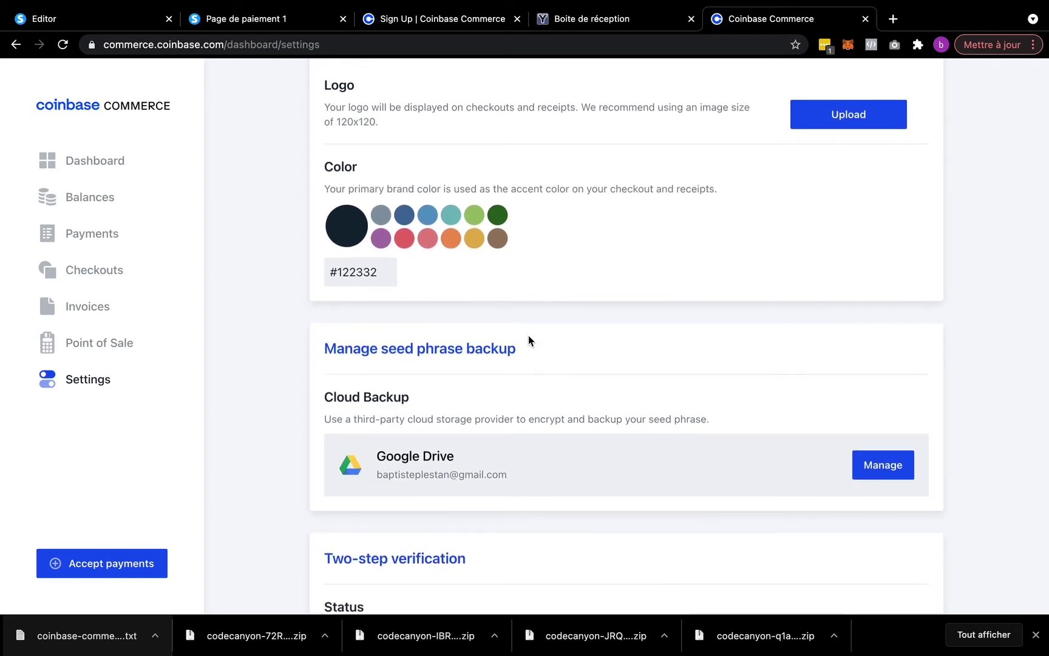
pyautogui.scroll(-10, 528, 339)
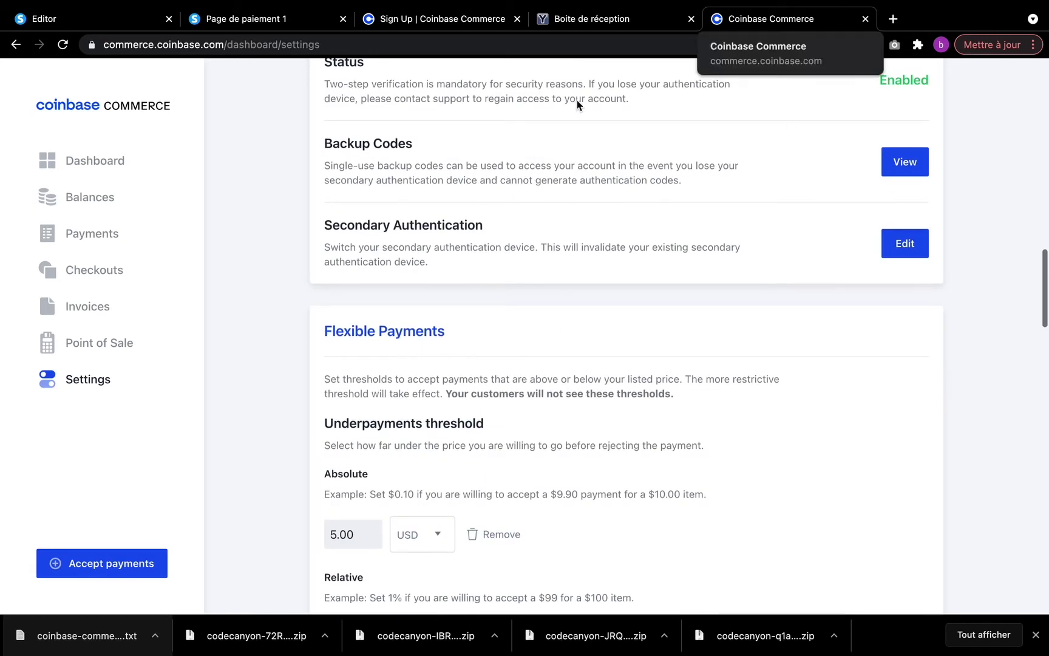
pyautogui.scroll(1, 667, 392)
pyautogui.scroll(3, 695, 251)
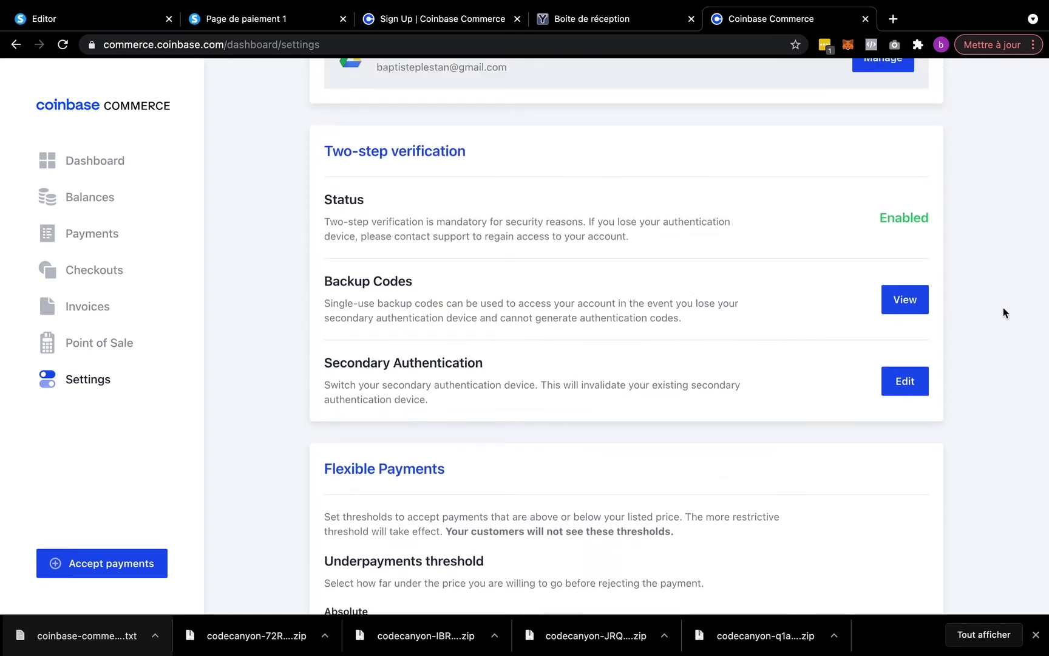
pyautogui.scroll(-4, 962, 434)
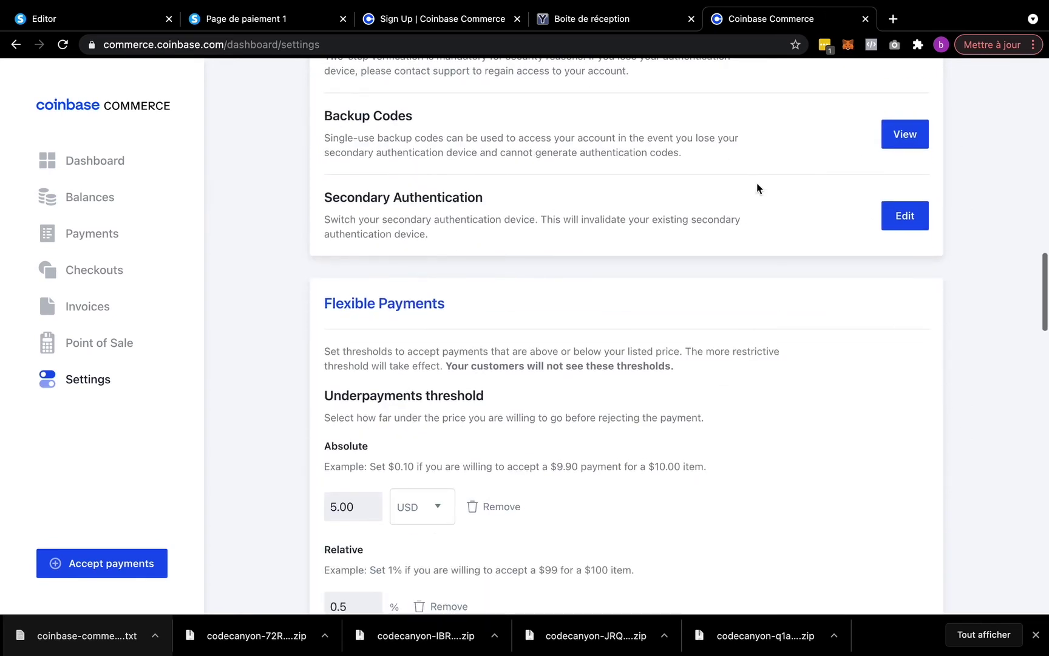
pyautogui.scroll(-3, 829, 437)
pyautogui.scroll(-3, 828, 452)
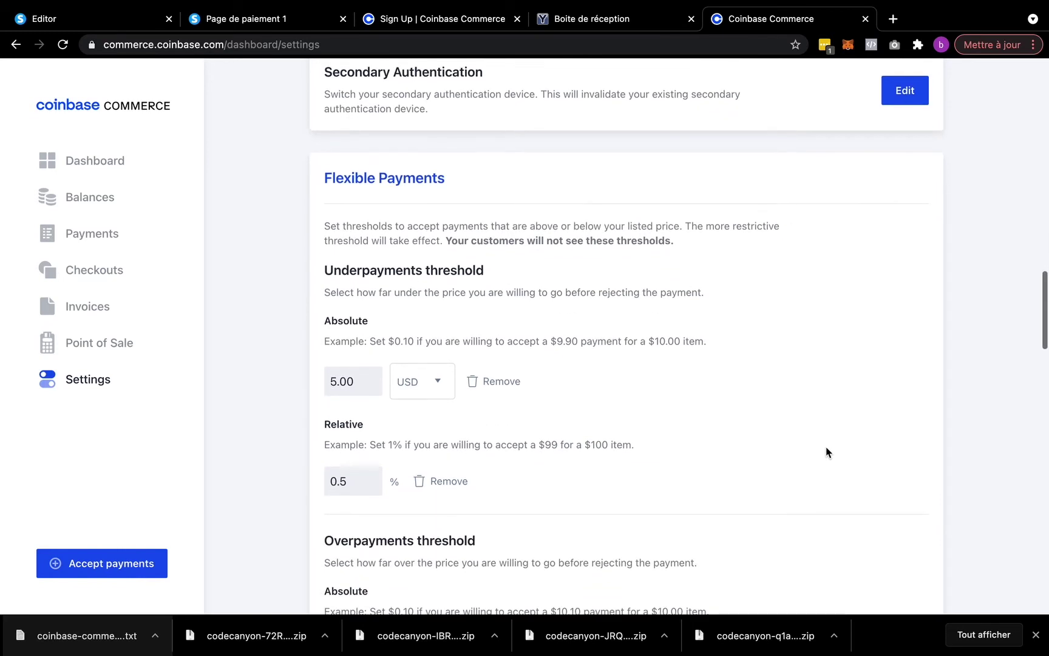
pyautogui.scroll(2, 828, 453)
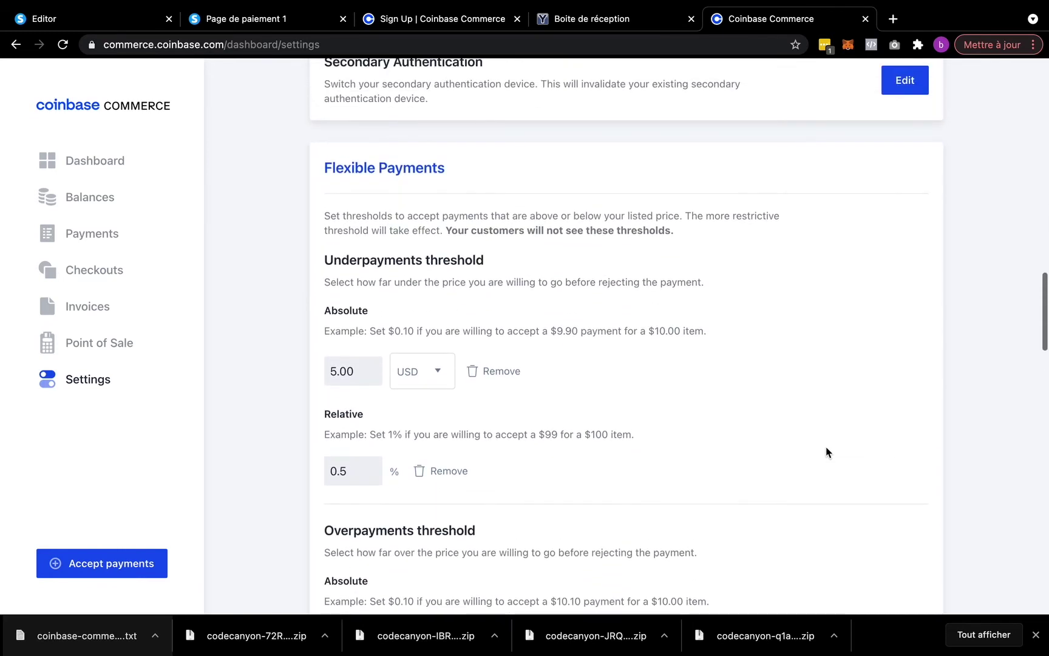
pyautogui.scroll(-2, 827, 452)
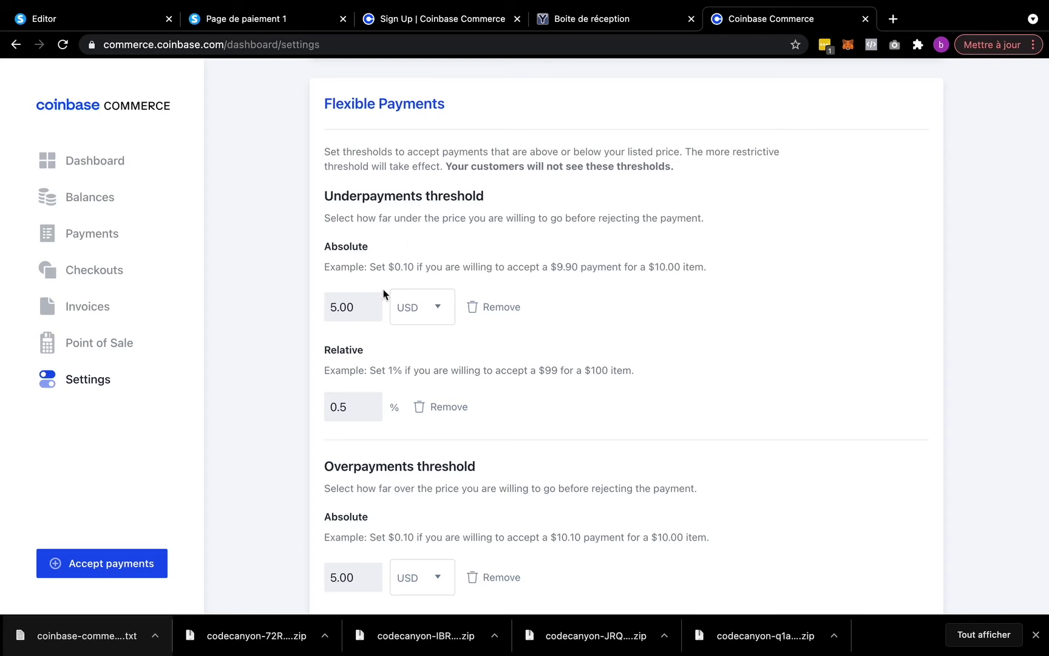
# - Edit the Absolute underpayment threshold, replacing 5.00 and correcting the digits toward 10.00 USD
pyautogui.click(336, 306)
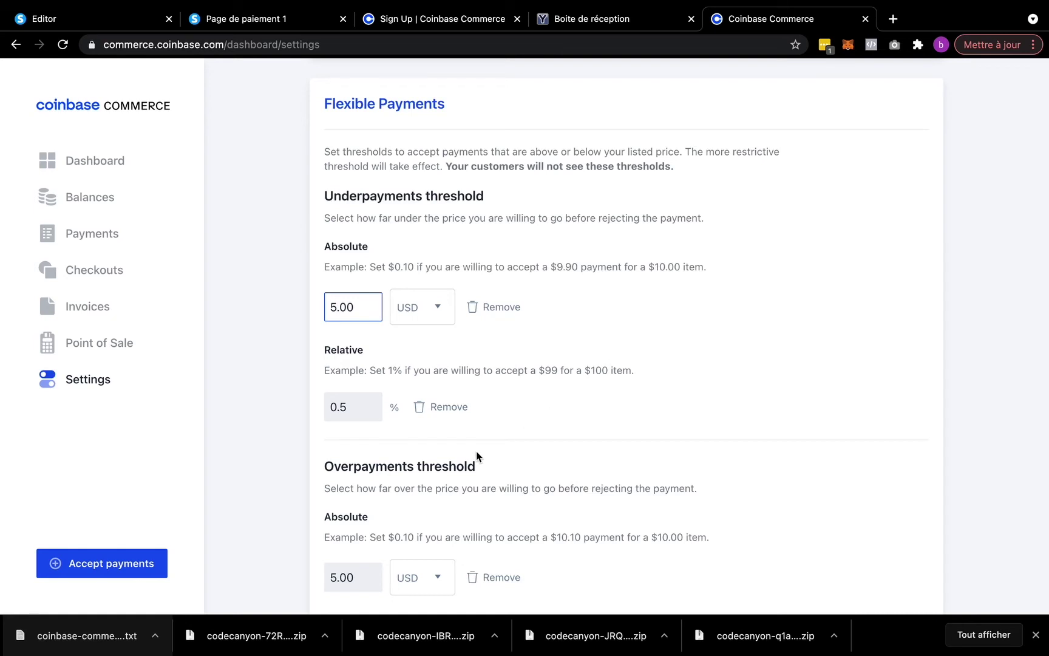
pyautogui.press('BackSpace')
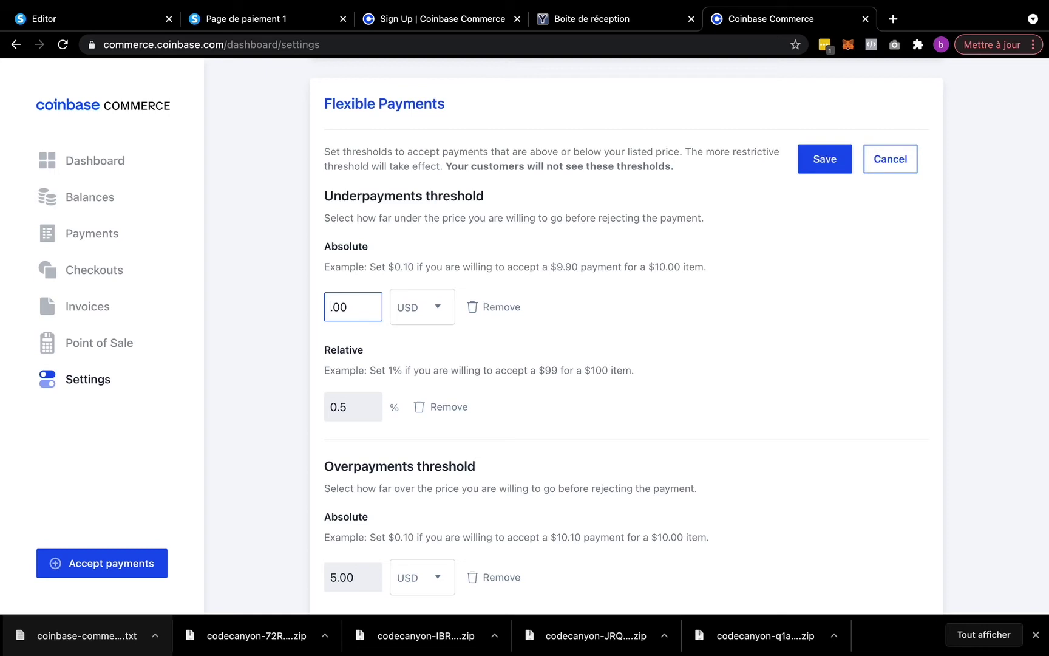
pyautogui.write('10')
pyautogui.click(712, 391)
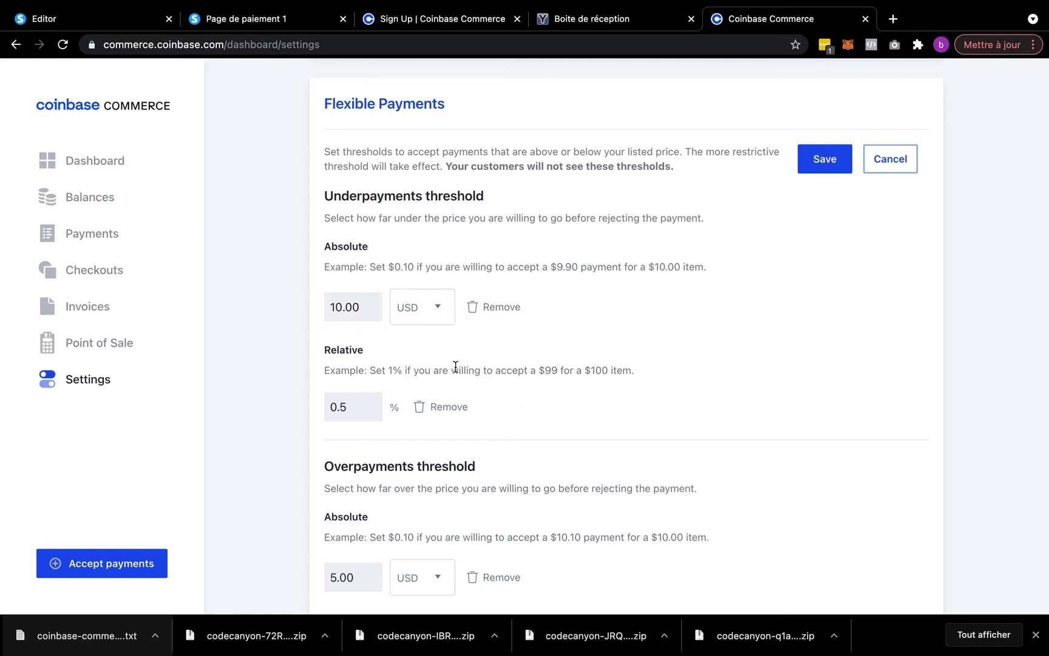
pyautogui.click(344, 296)
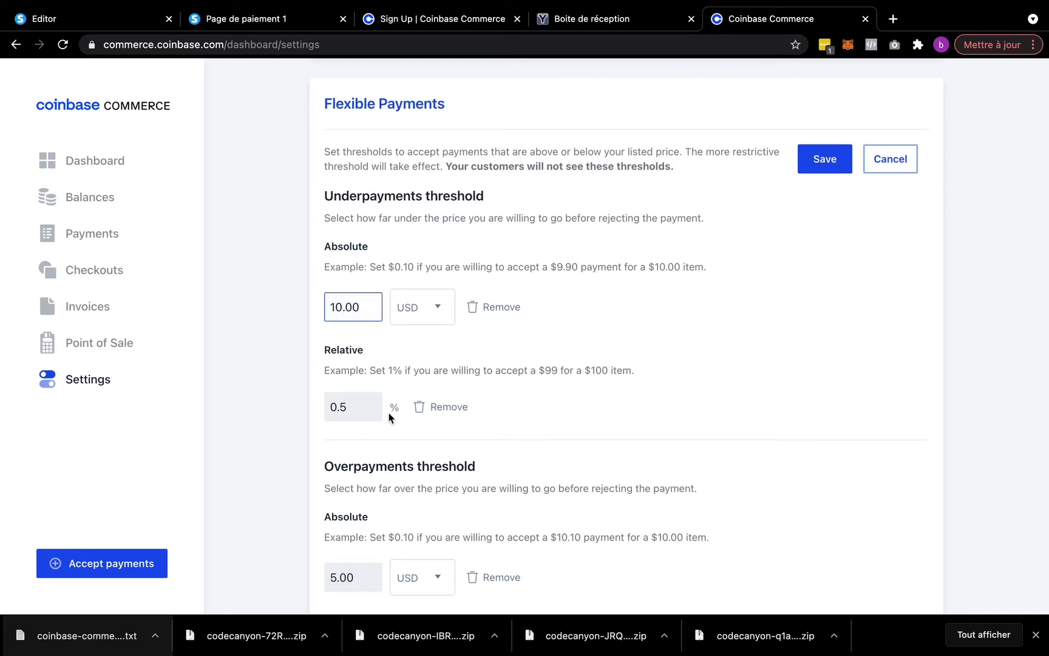
pyautogui.press('BackSpace')
pyautogui.click(692, 373)
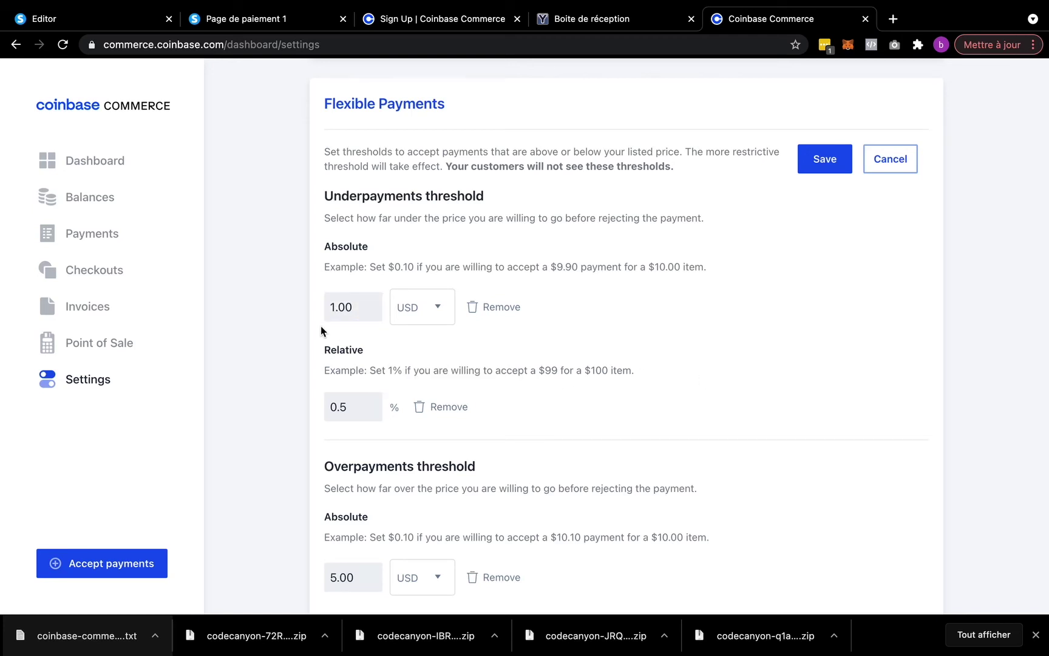
pyautogui.click(332, 305)
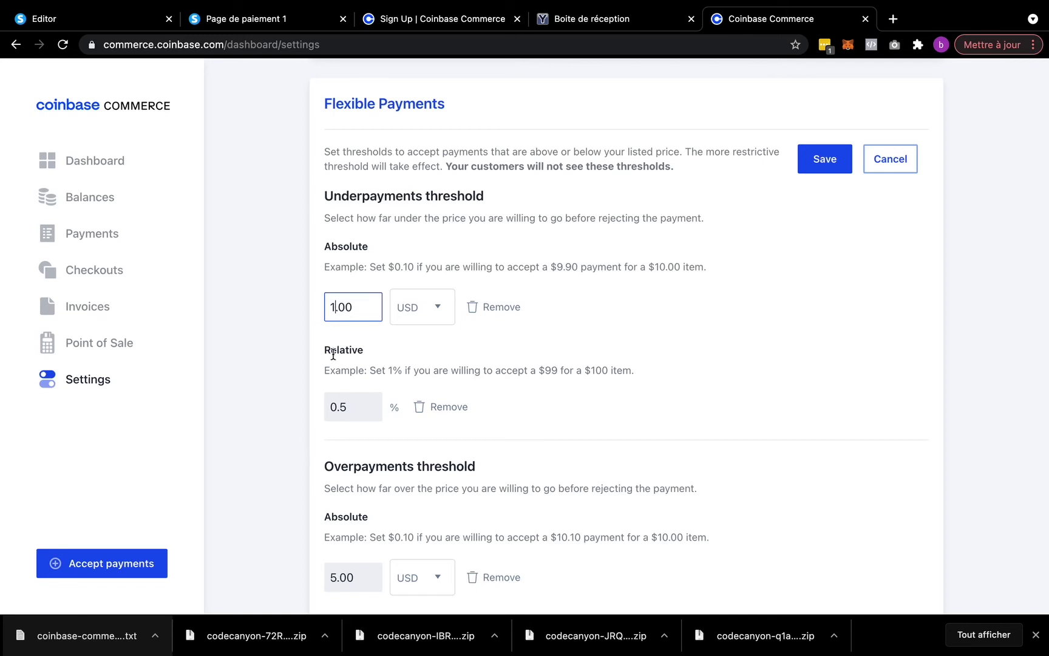
pyautogui.press('BackSpace')
pyautogui.write('0')
pyautogui.press('BackSpace')
# - Finish the underpayment threshold at 10.00 and scroll down to Active cryptocurrencies
pyautogui.write('10')
pyautogui.click(525, 365)
pyautogui.scroll(-3, 564, 360)
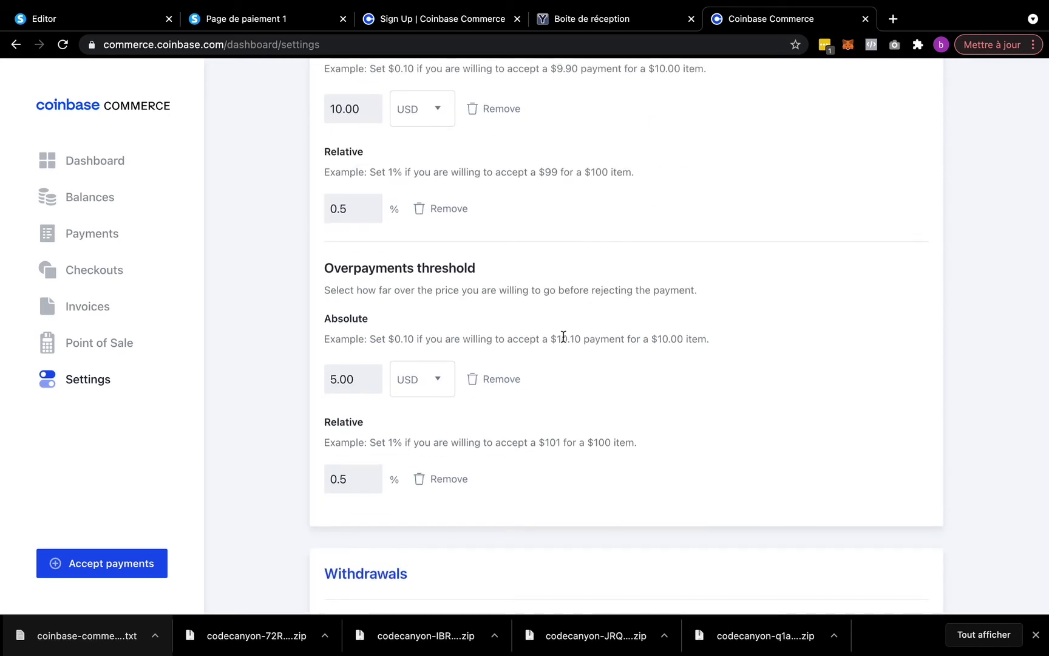
pyautogui.scroll(-6, 562, 335)
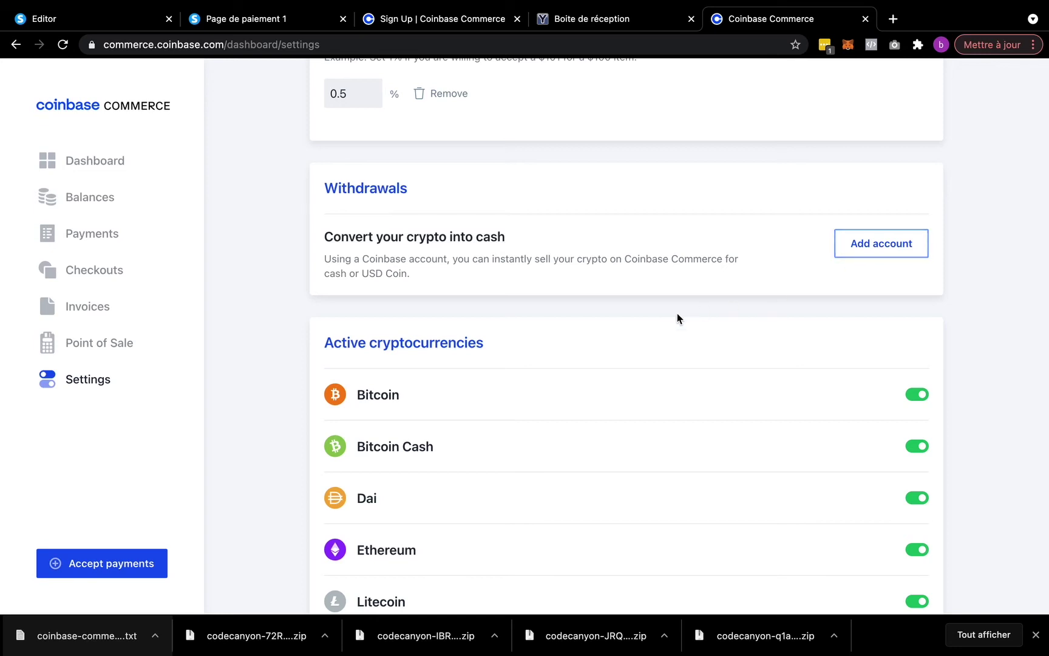
pyautogui.scroll(-2, 677, 315)
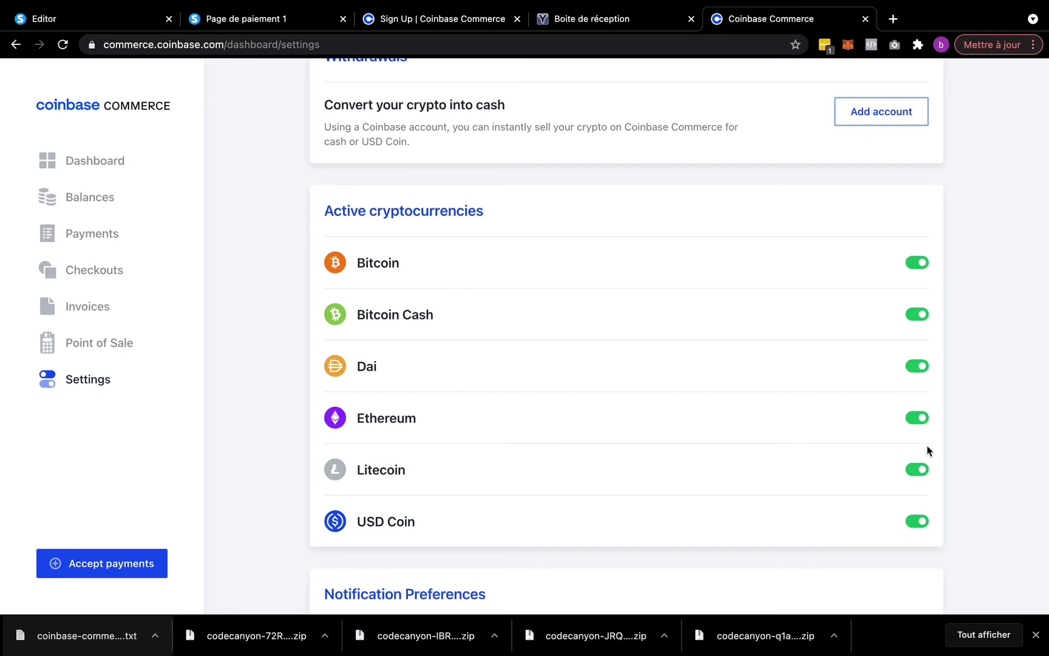
# - Switch off Bitcoin Cash and Litecoin, then look over the remaining Settings
pyautogui.click(918, 316)
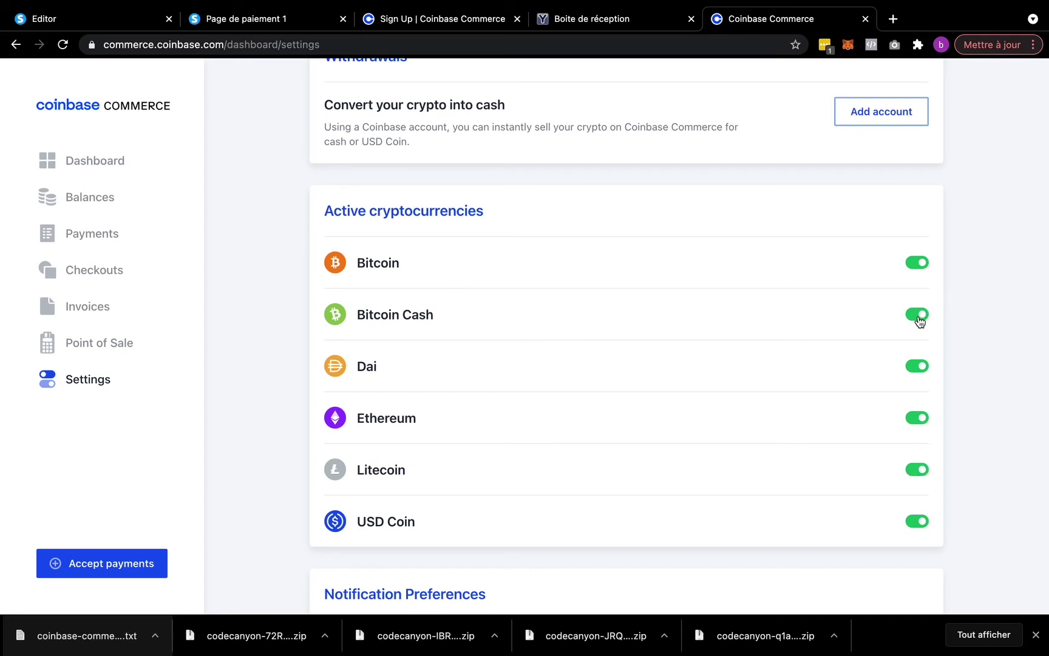
pyautogui.click(917, 471)
pyautogui.scroll(-10, 381, 162)
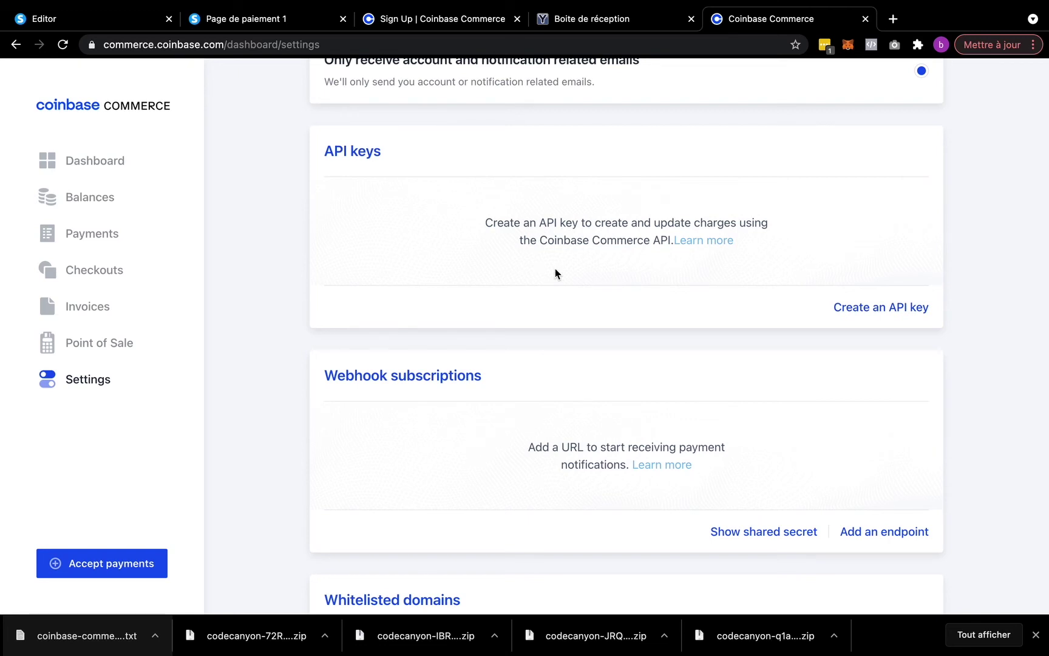
pyautogui.scroll(1, 483, 282)
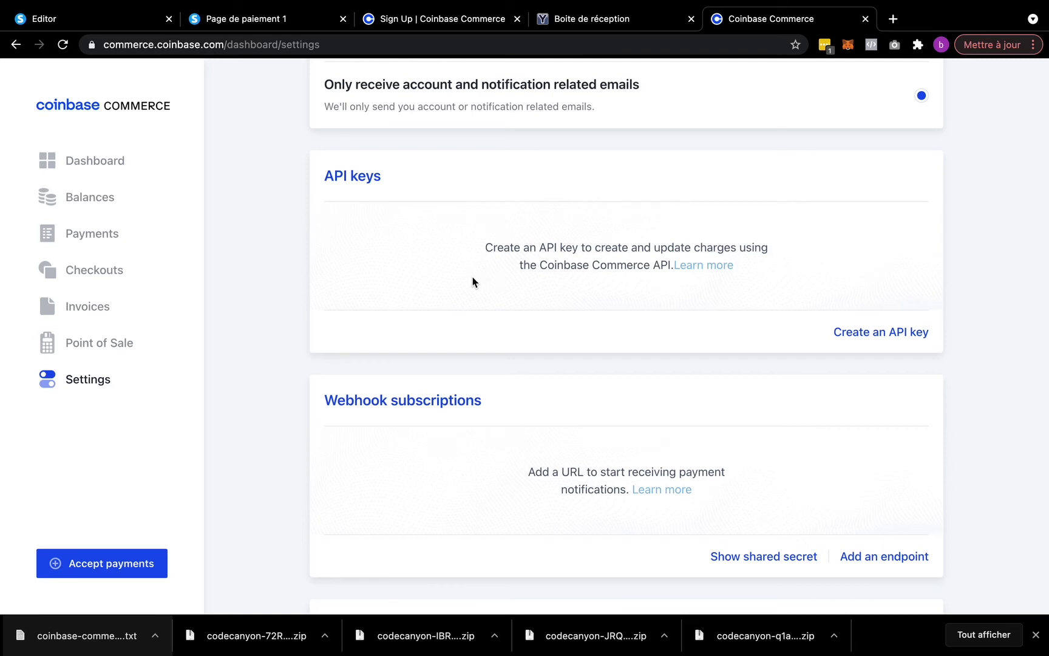
pyautogui.scroll(-5, 444, 434)
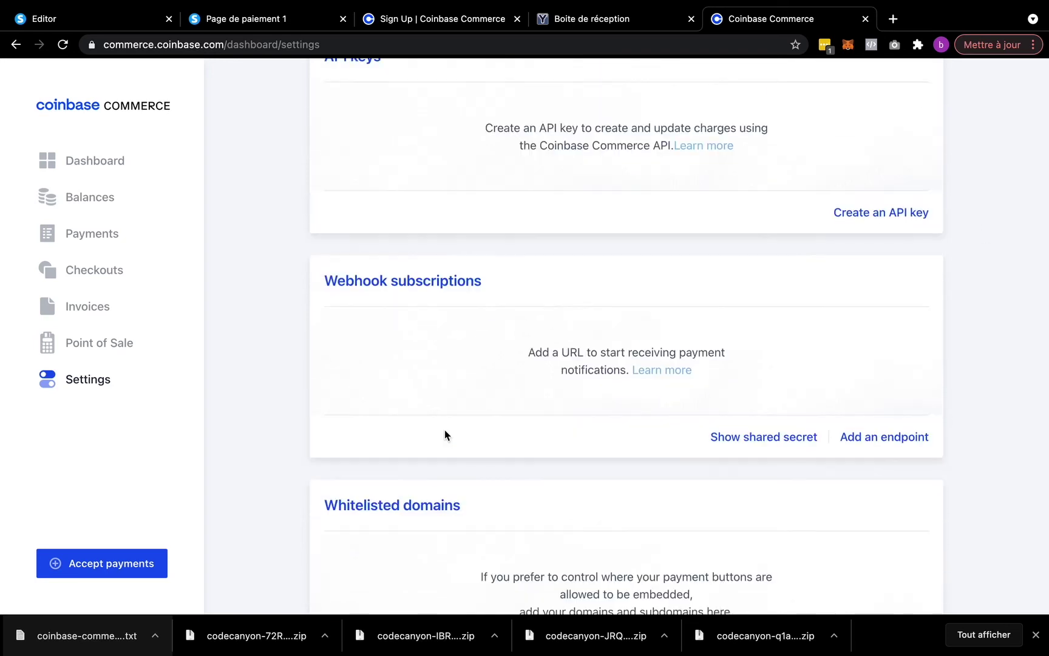
pyautogui.scroll(-2, 444, 433)
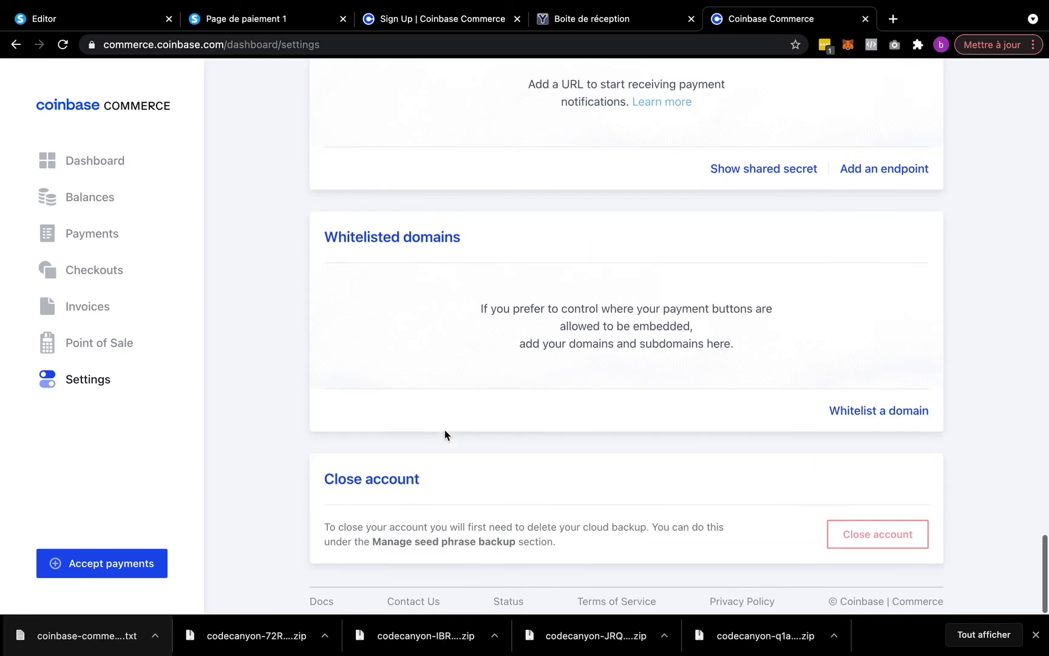
pyautogui.scroll(15, 639, 276)
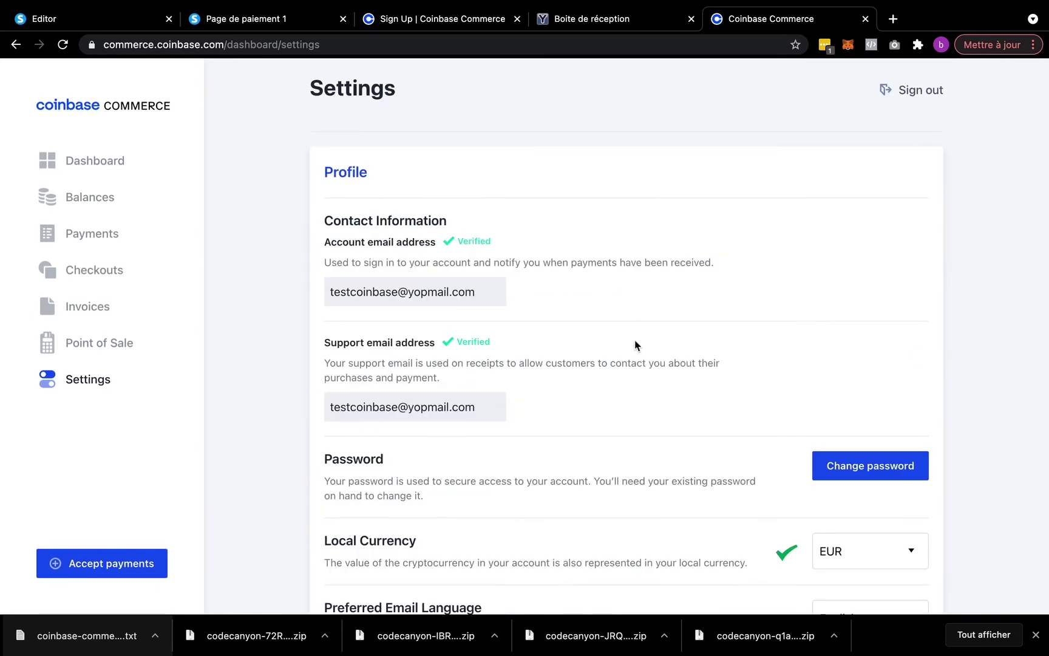
# - Create a product checkout 'Test Produit', described 'La description de mon super produit à 1€', priced 1 EUR
pyautogui.click(99, 270)
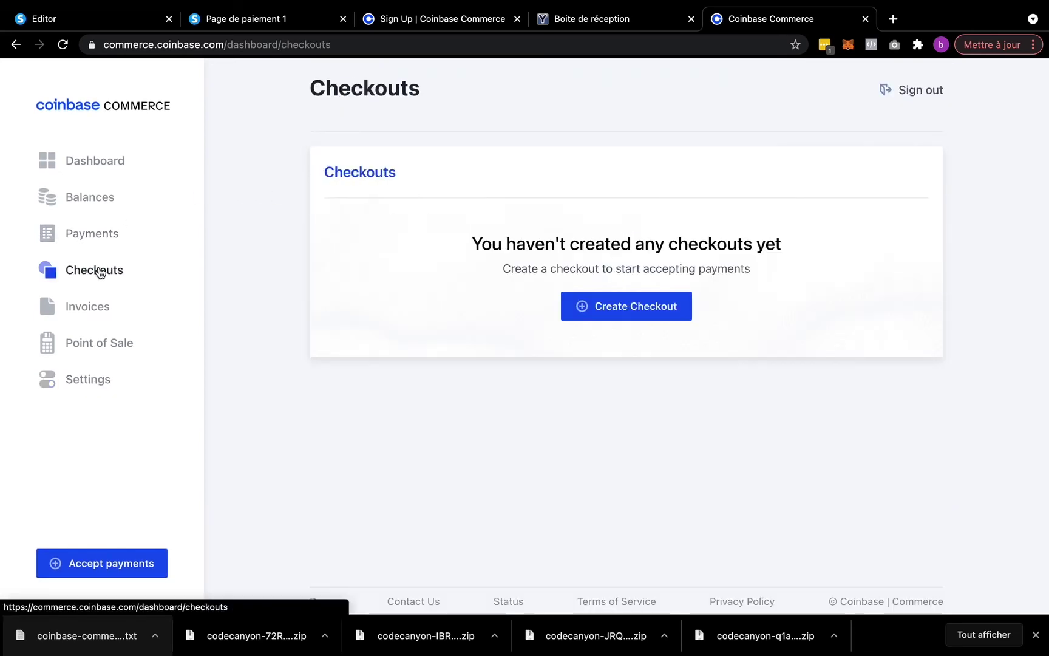
pyautogui.click(633, 320)
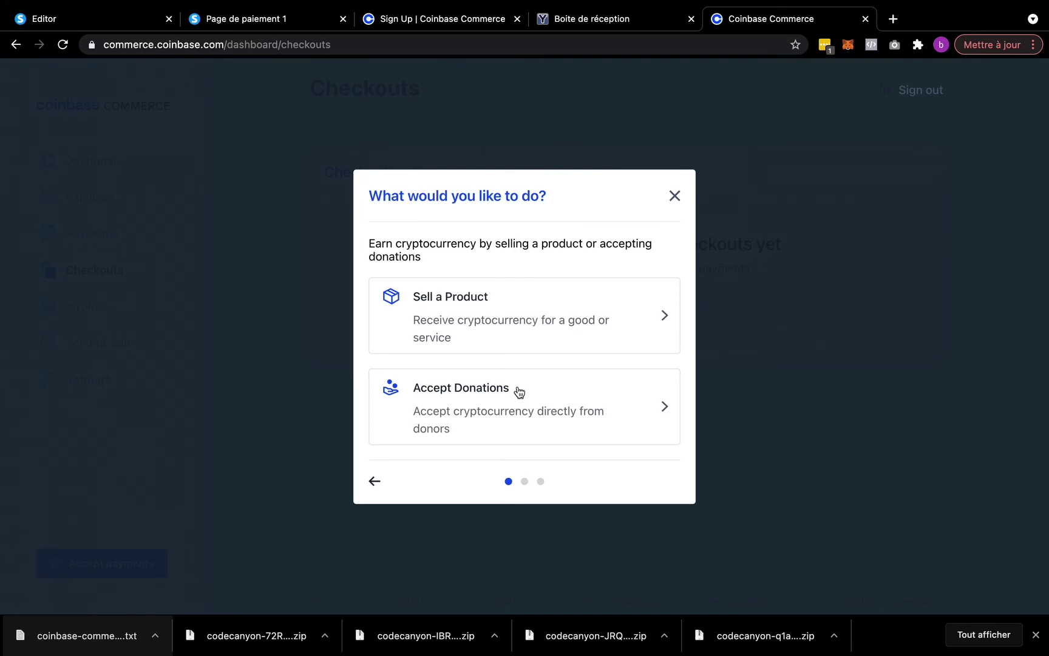
pyautogui.click(527, 329)
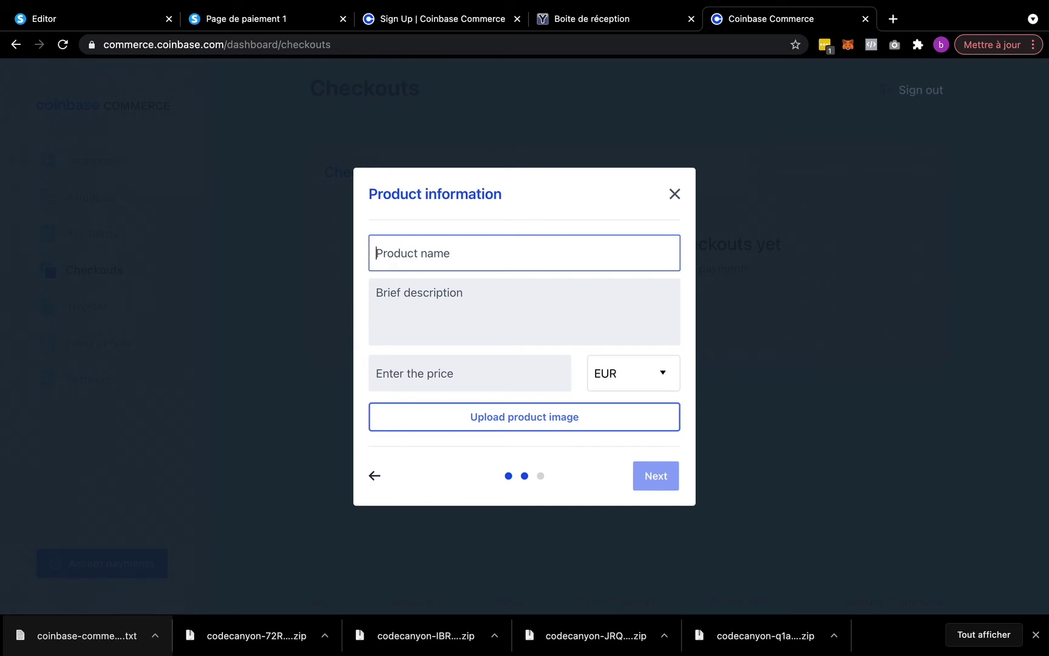
pyautogui.write('Test Produit 1€')
pyautogui.click(459, 285)
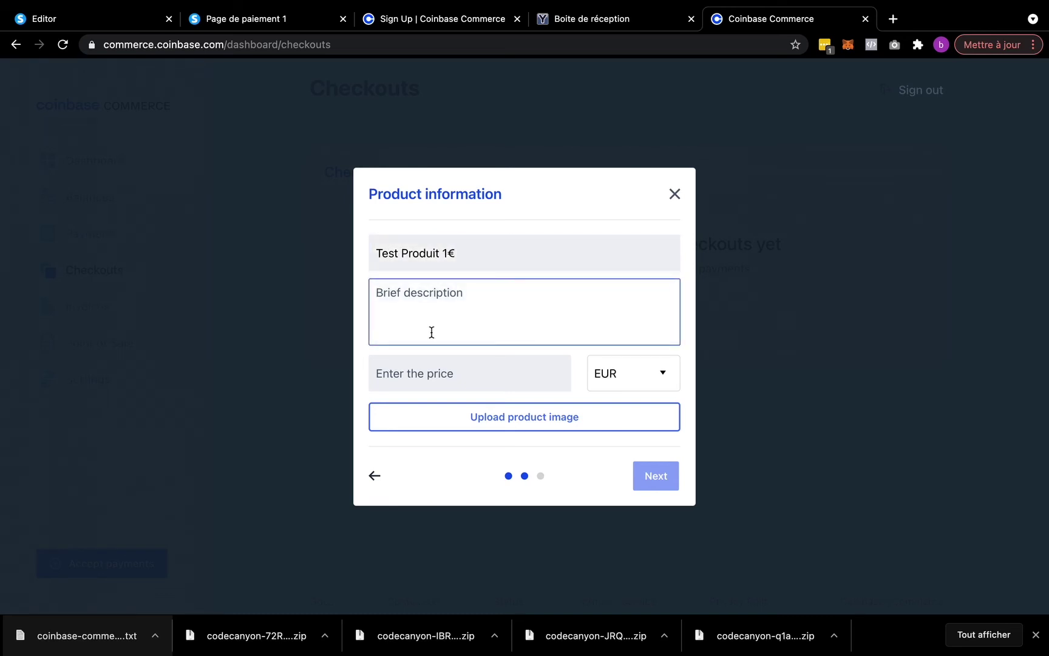
pyautogui.write('La d')
pyautogui.write('escription de mon super produit à 1€')
pyautogui.click(399, 386)
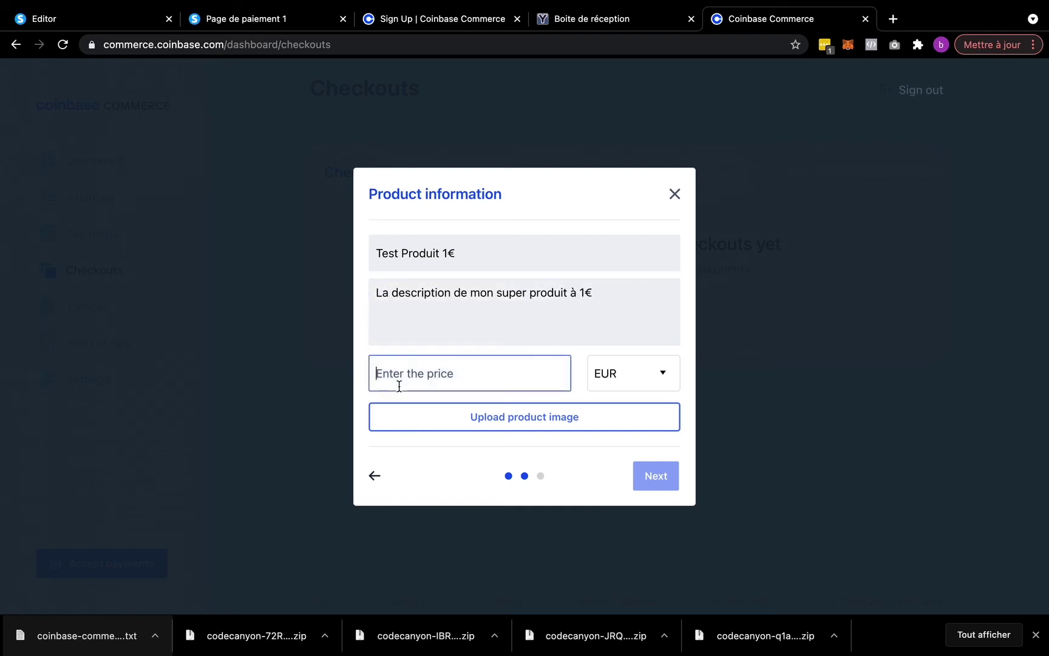
pyautogui.write('1')
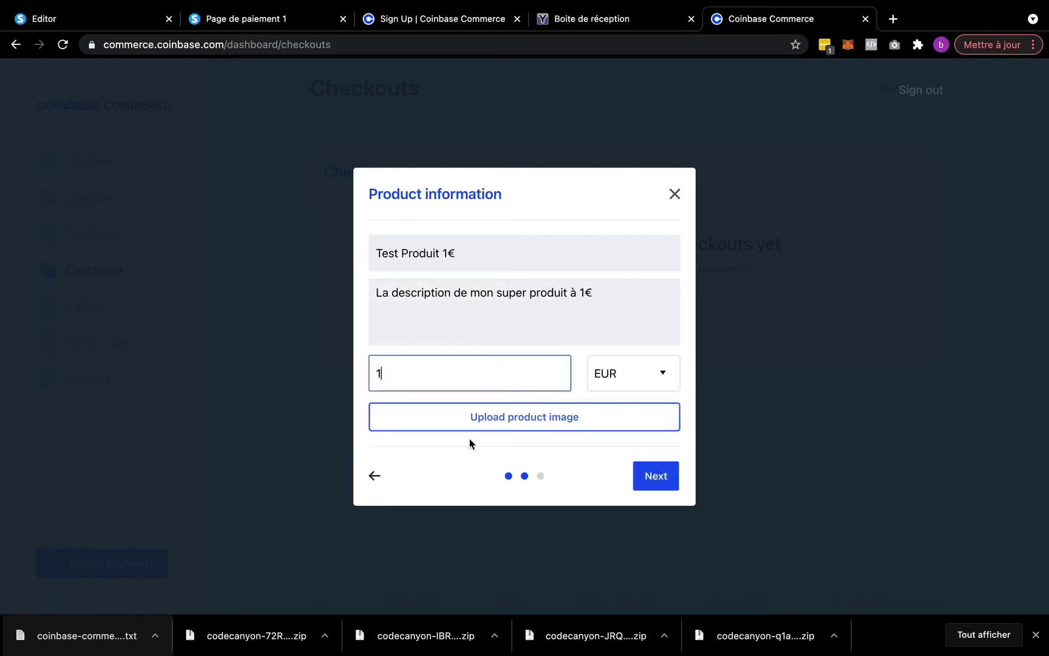
# - Upload sio-removebg-preview.png as the product image and continue to customer information
pyautogui.click(531, 418)
pyautogui.click(417, 363)
pyautogui.click(420, 379)
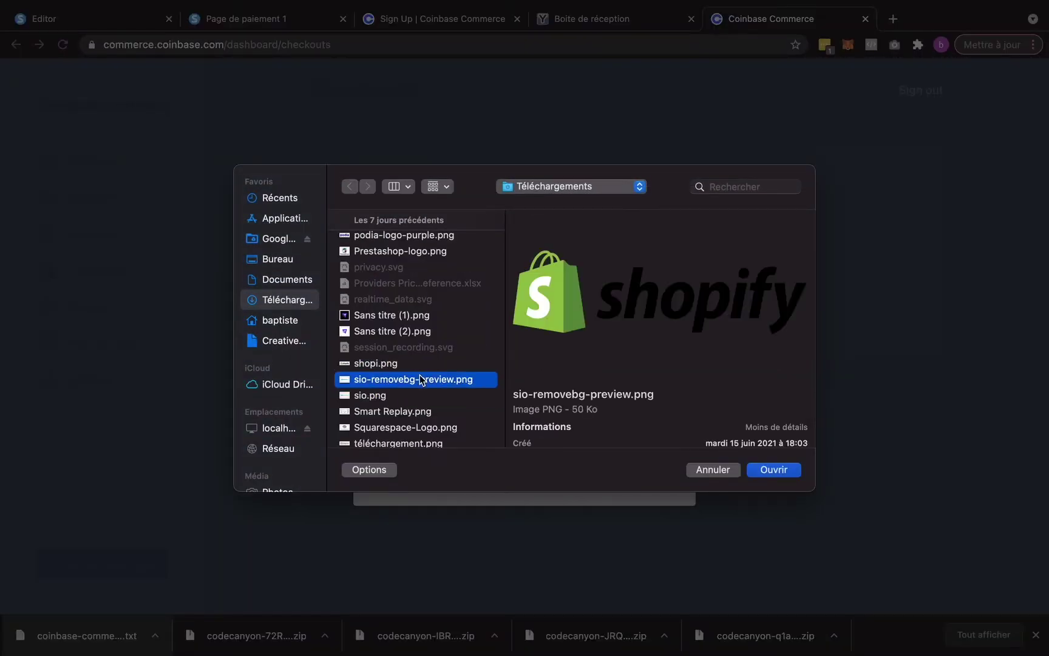
pyautogui.click(774, 469)
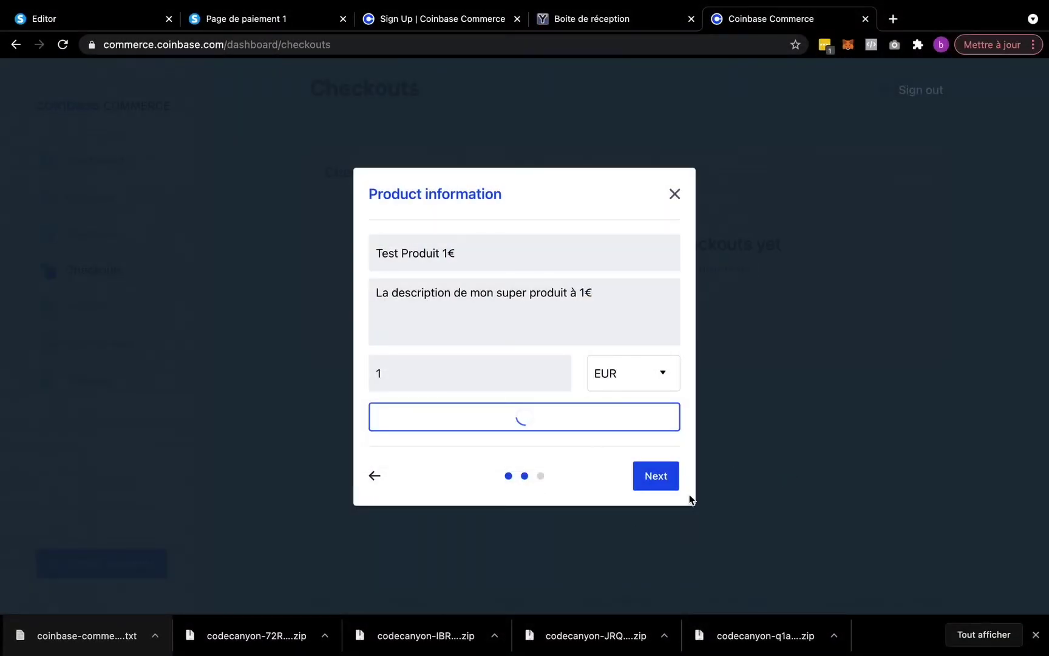
pyautogui.click(652, 481)
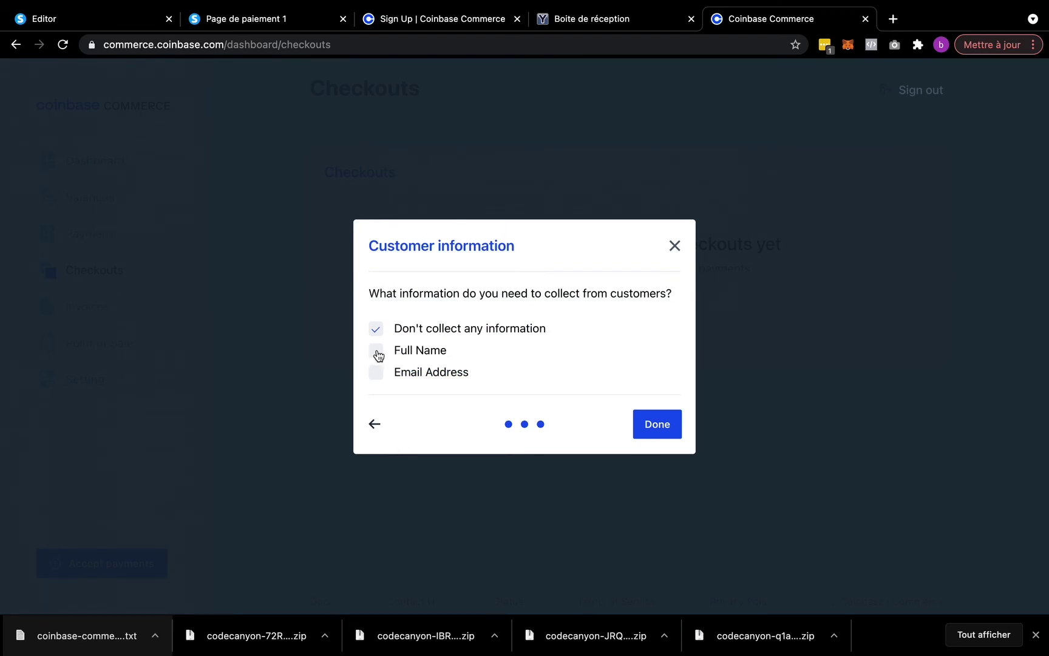
# - Require customers' email address and full name, finish the checkout, and copy its hosted link
pyautogui.click(376, 375)
pyautogui.click(376, 352)
pyautogui.click(667, 430)
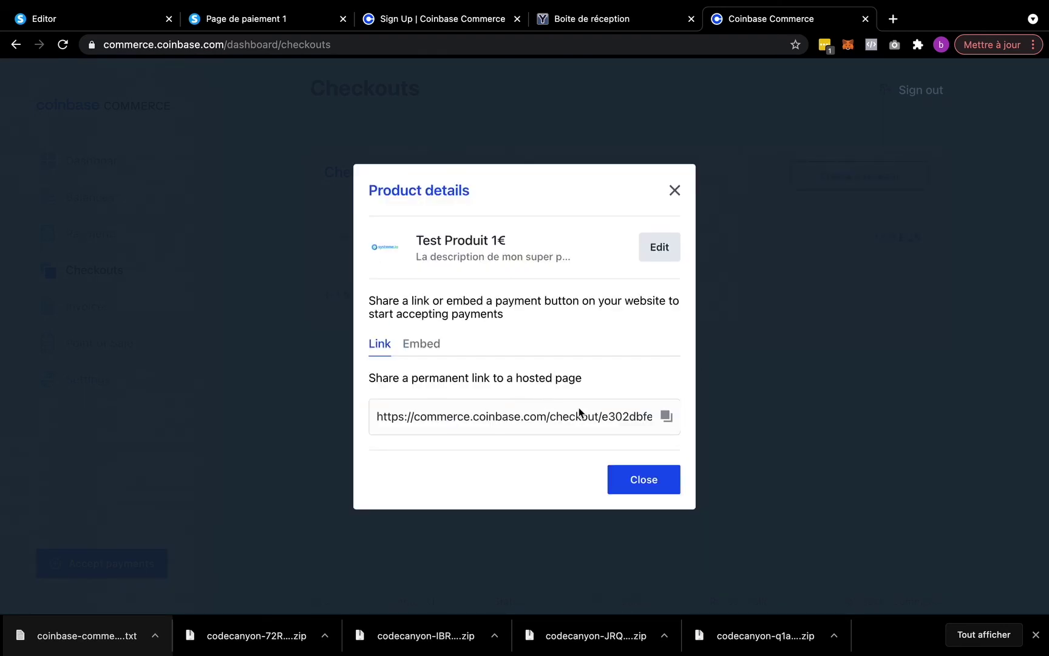
pyautogui.click(666, 416)
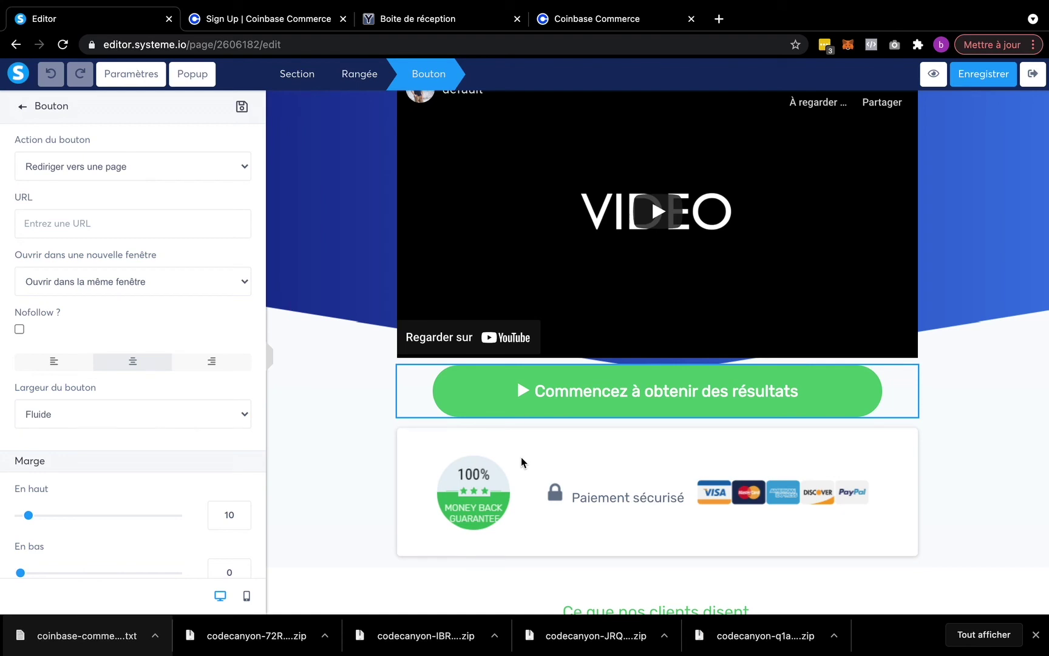
# - Change the button text to 'Acheter mon produit à 1€ en crypto'
pyautogui.scroll(-2, 115, 441)
pyautogui.scroll(-10, 115, 442)
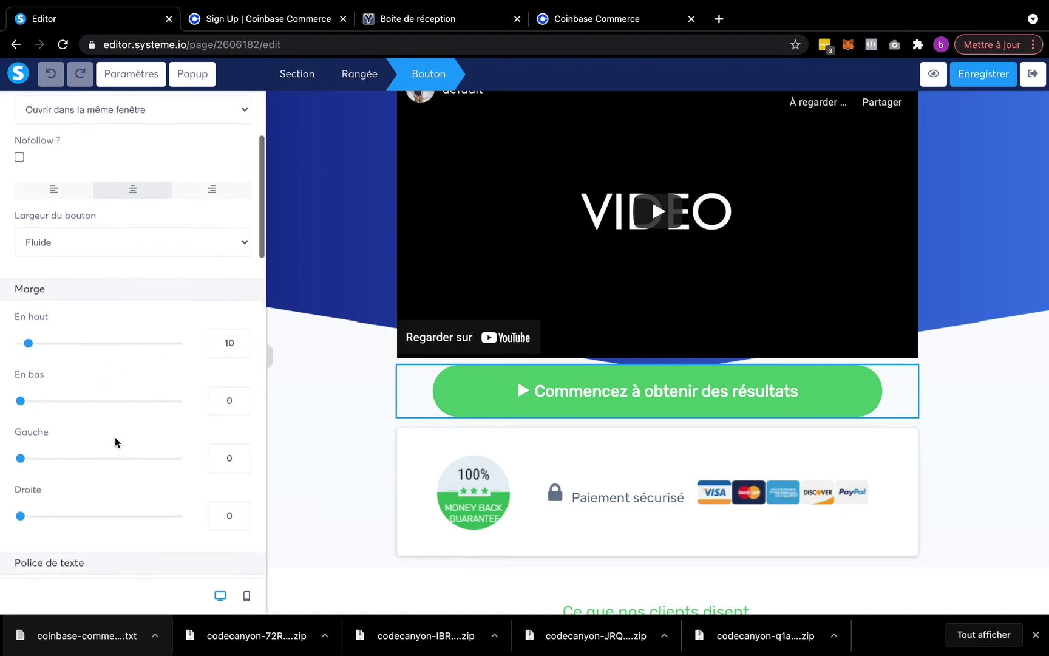
pyautogui.scroll(2, 119, 457)
pyautogui.moveTo(196, 193); pyautogui.dragTo(44, 192)
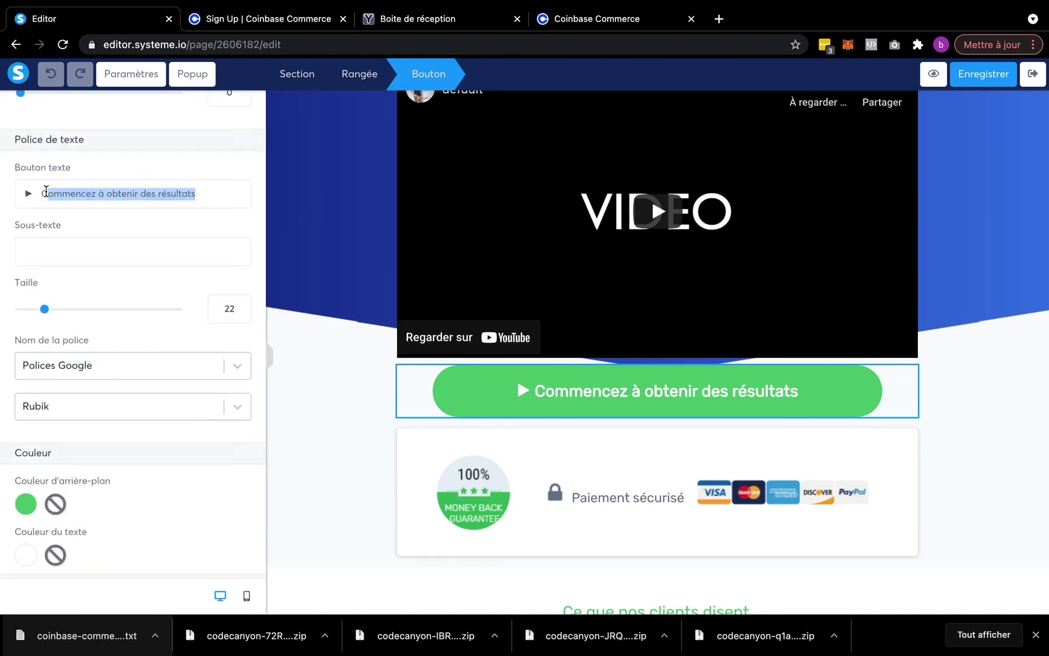
pyautogui.press('BackSpace')
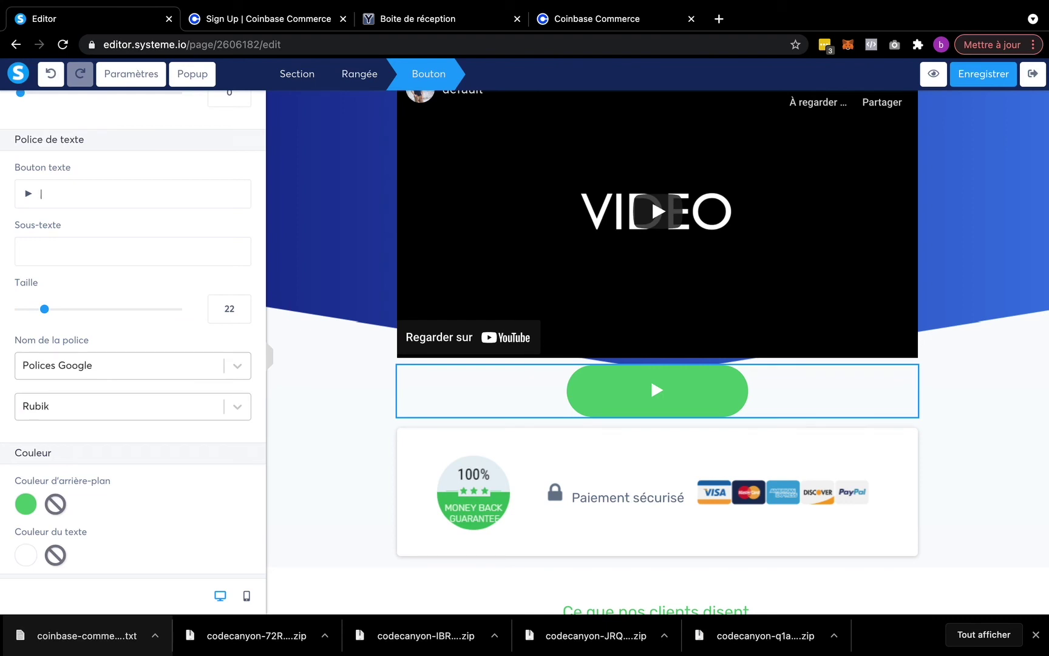
pyautogui.write('Achete r')
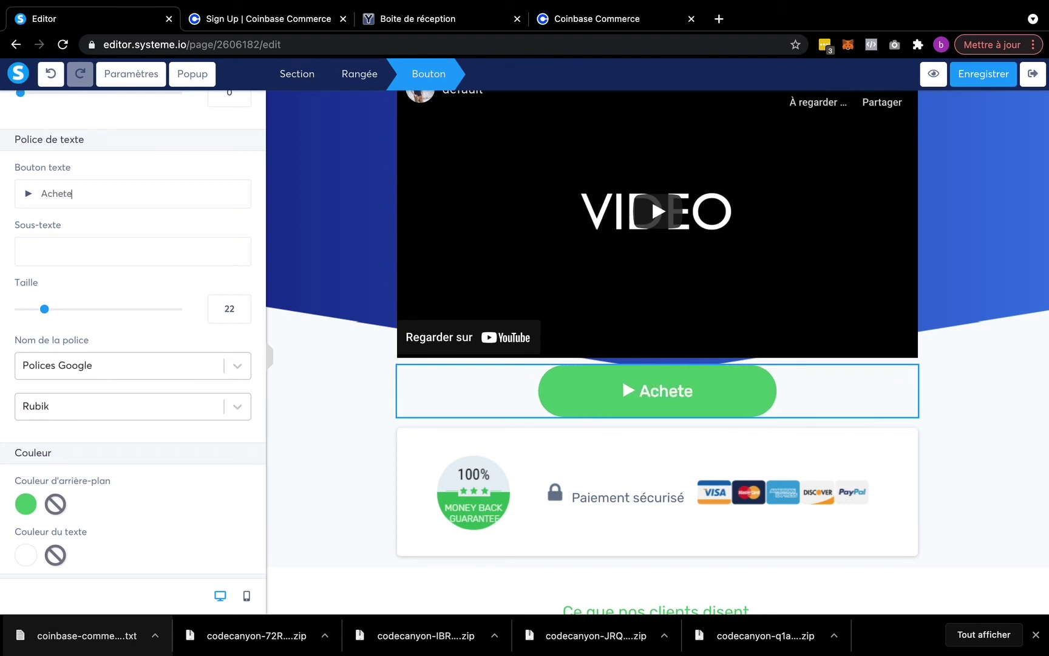
pyautogui.press('BackSpace')
pyautogui.press('BackSpace')
pyautogui.write('r m')
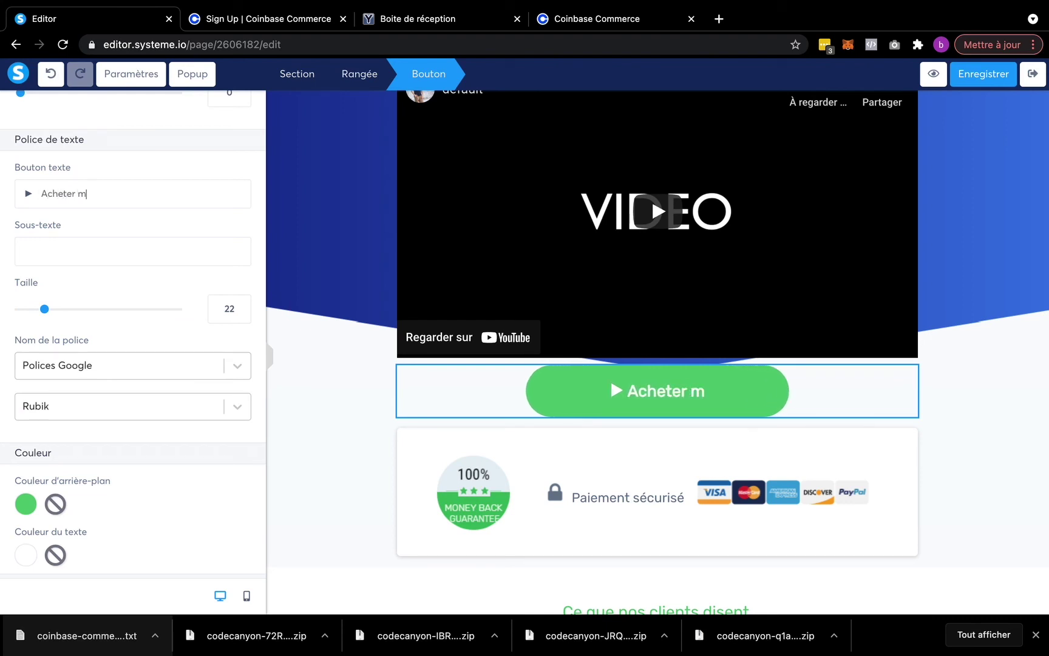
pyautogui.write('on produit')
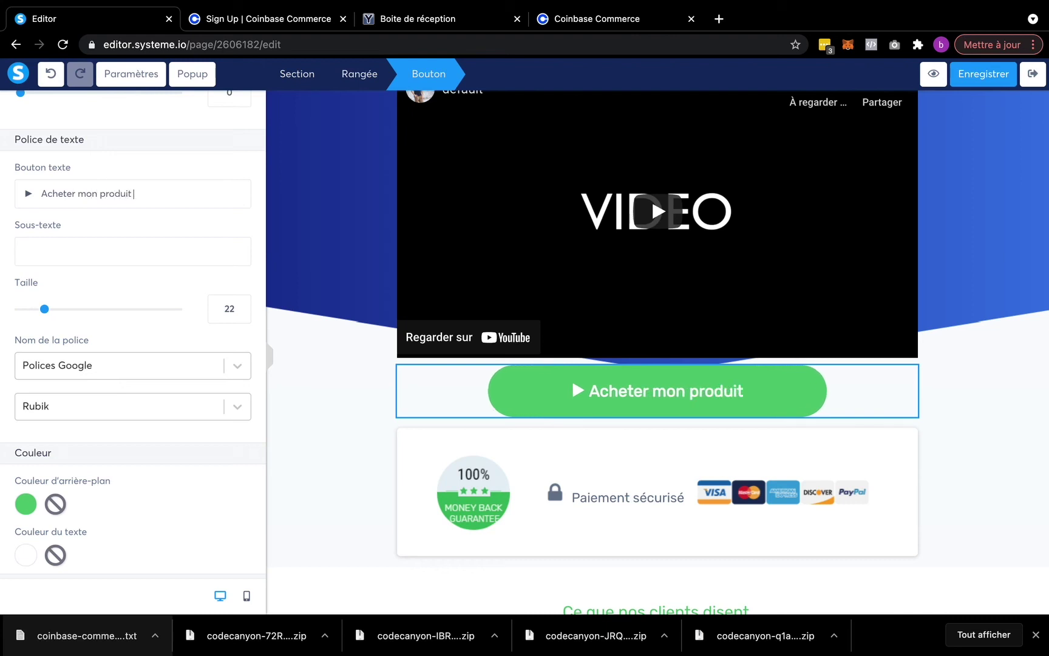
pyautogui.write(' à 1')
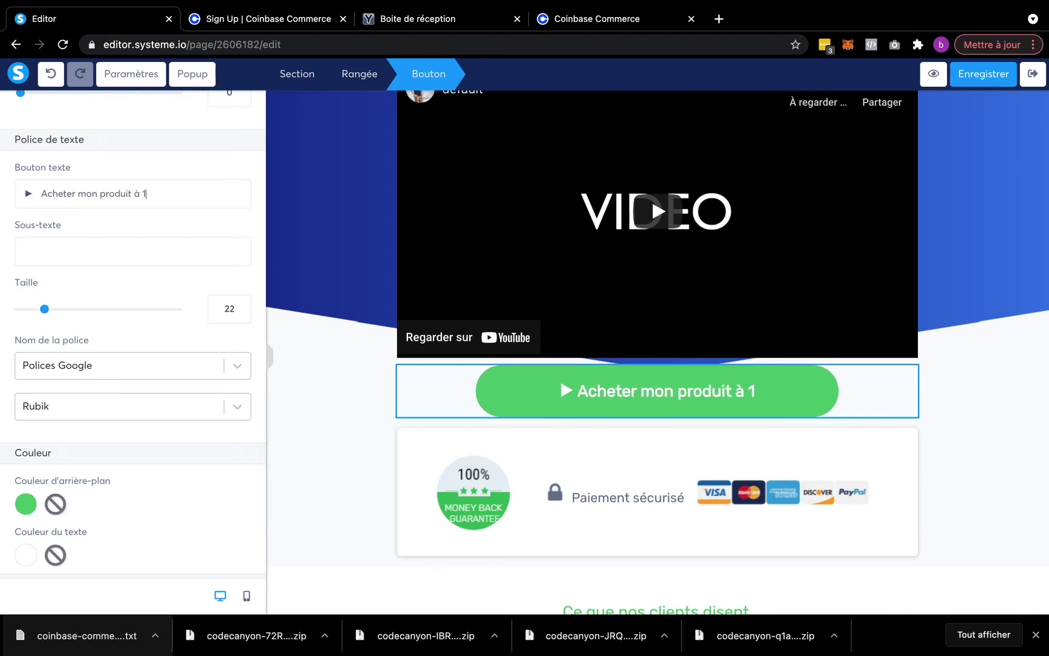
pyautogui.write('€ en crypto')
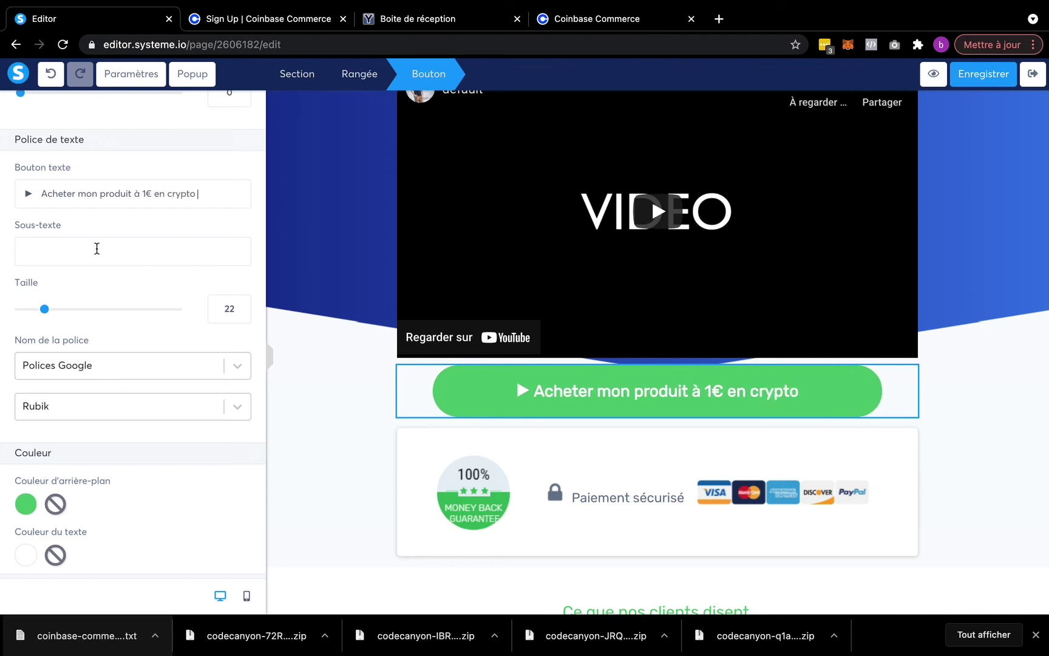
# - Paste the Coinbase checkout link as the button URL, save, and exit the editor
pyautogui.scroll(-1, 96, 246)
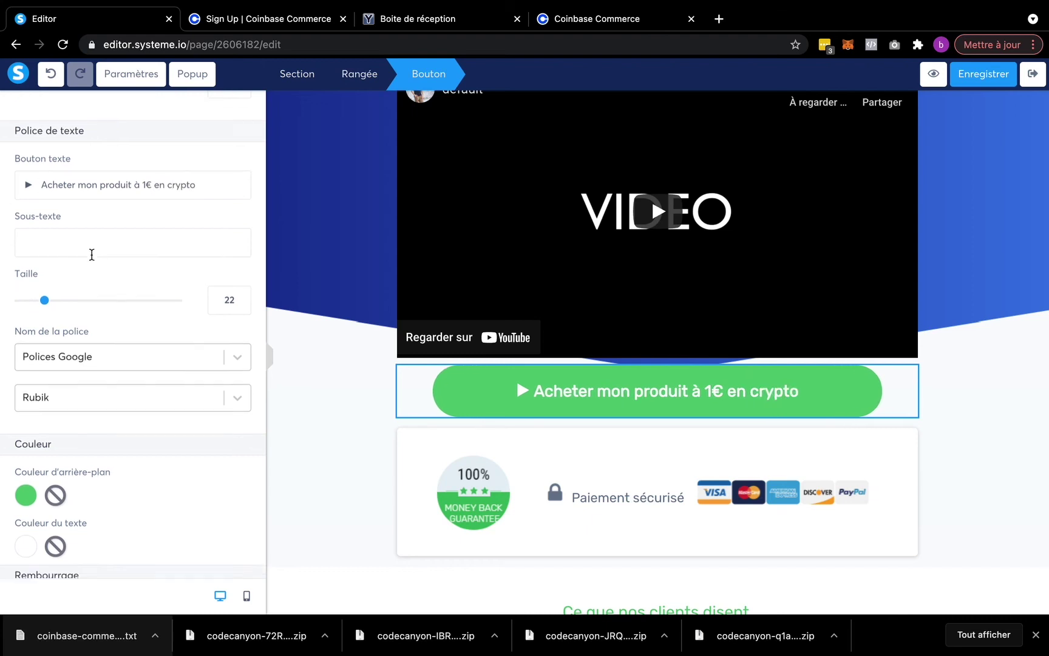
pyautogui.scroll(7, 92, 259)
pyautogui.scroll(3, 91, 260)
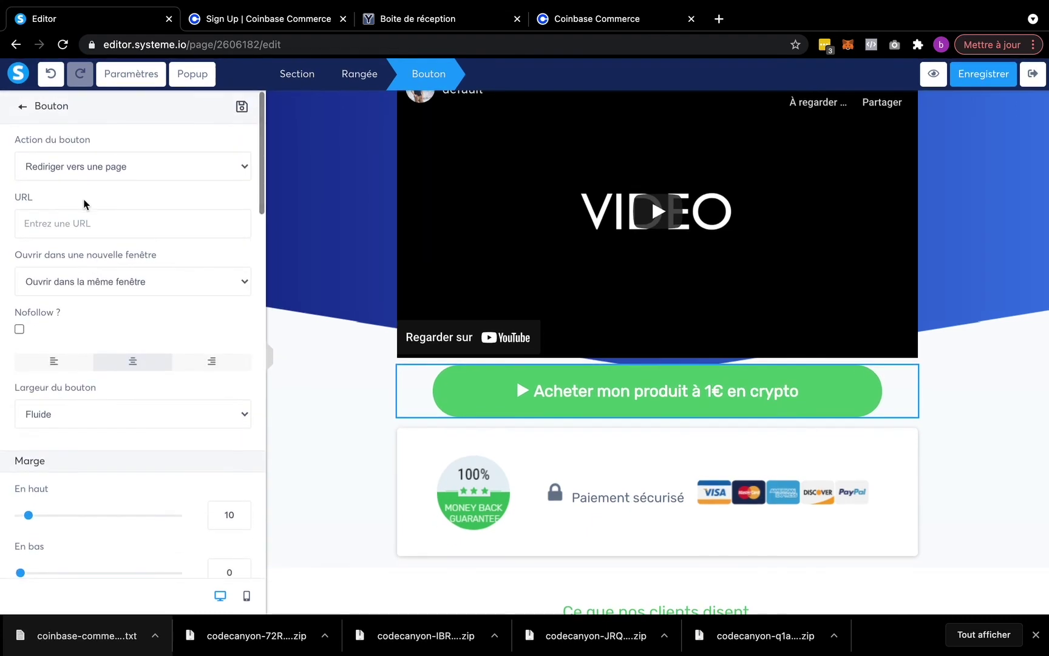
pyautogui.click(173, 224)
pyautogui.hotkey('ctrl', 'v')
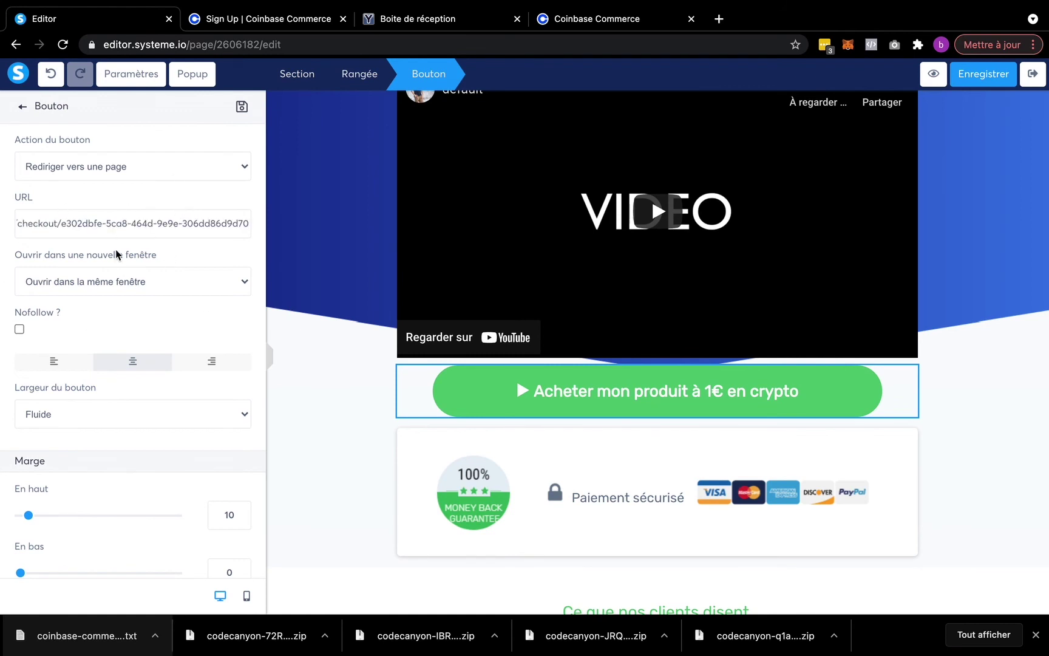
pyautogui.click(975, 85)
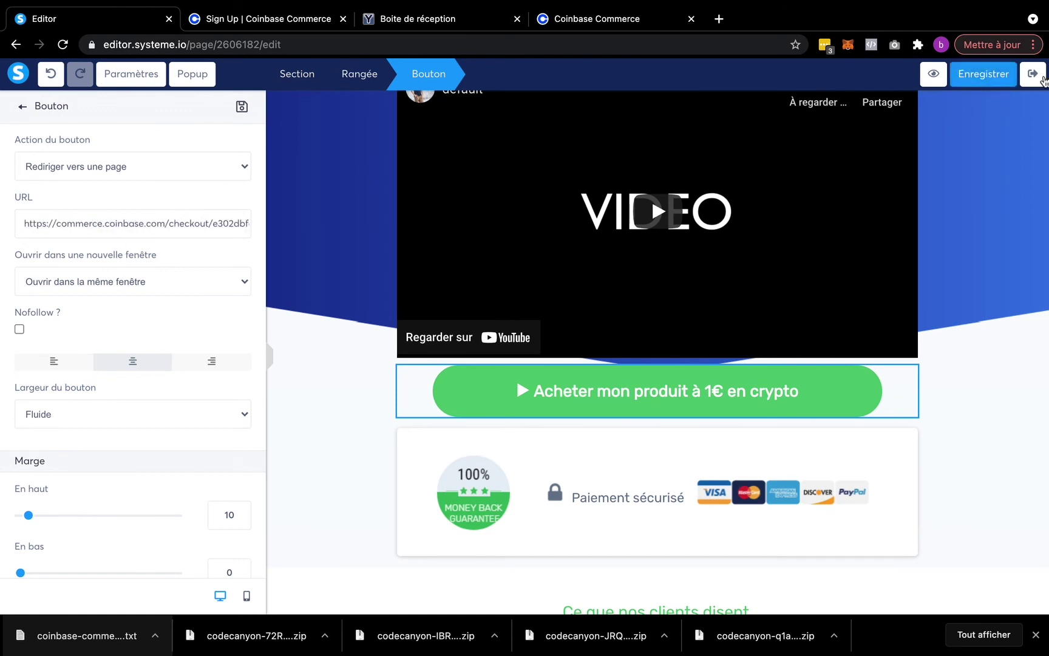
pyautogui.click(1039, 78)
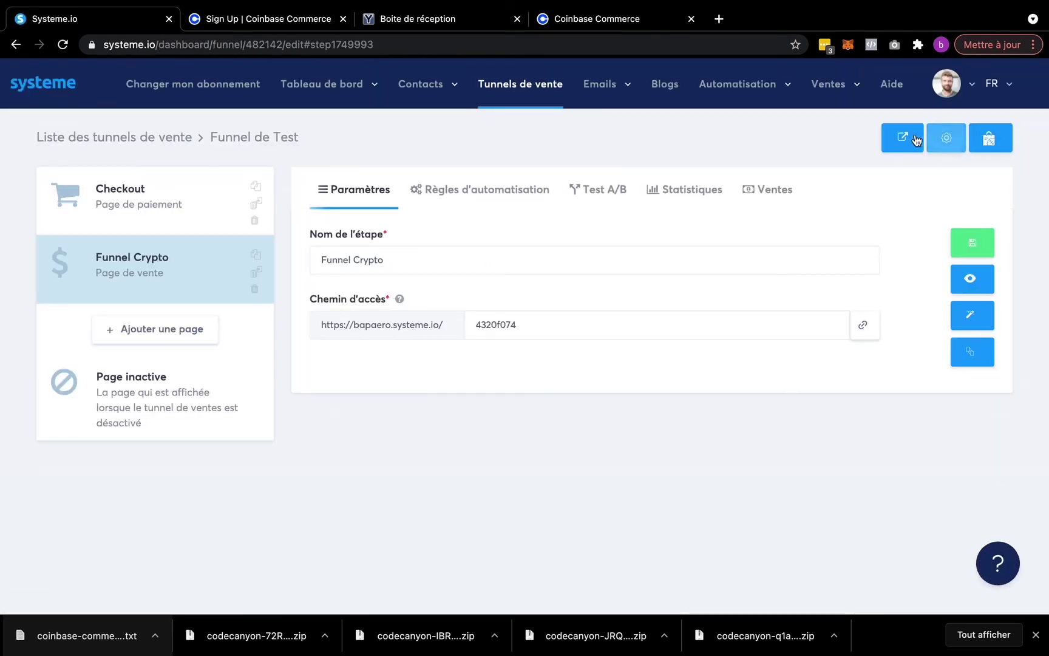
# - Open the live Funnel Crypto page and click 'Acheter mon produit à 1€ en crypto'
pyautogui.click(908, 144)
pyautogui.scroll(-3, 188, 261)
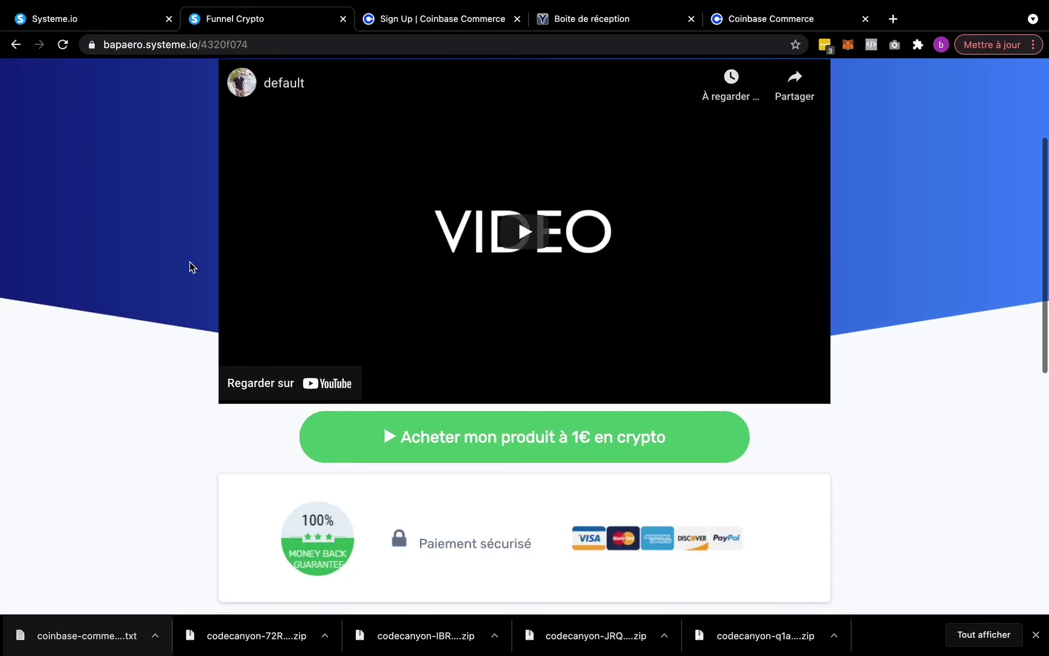
pyautogui.scroll(3, 384, 505)
pyautogui.scroll(-3, 499, 548)
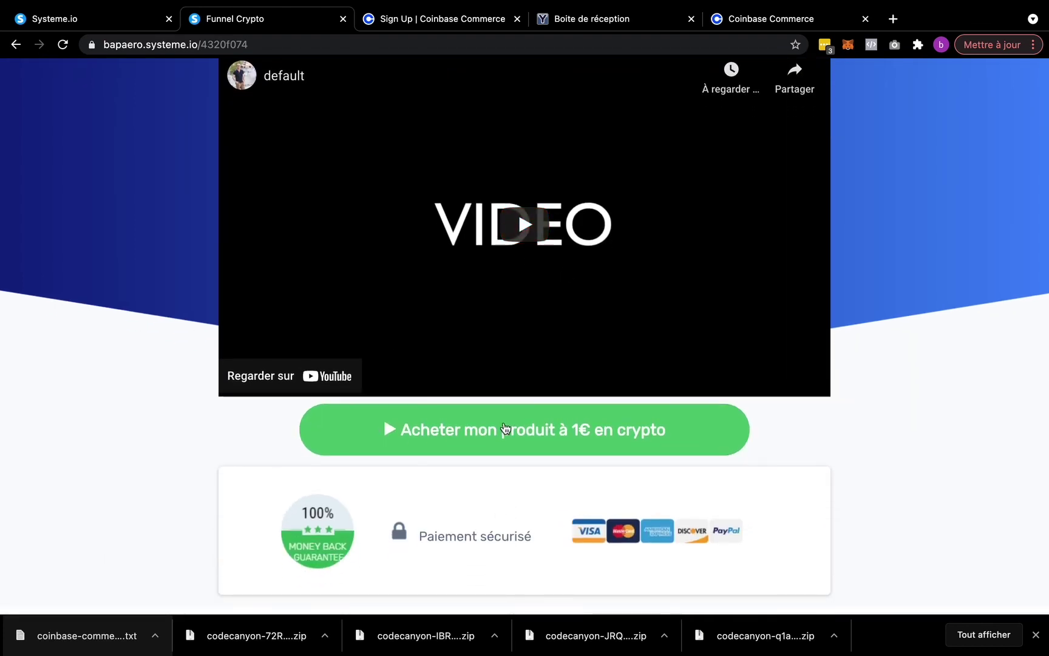
pyautogui.scroll(-2, 504, 428)
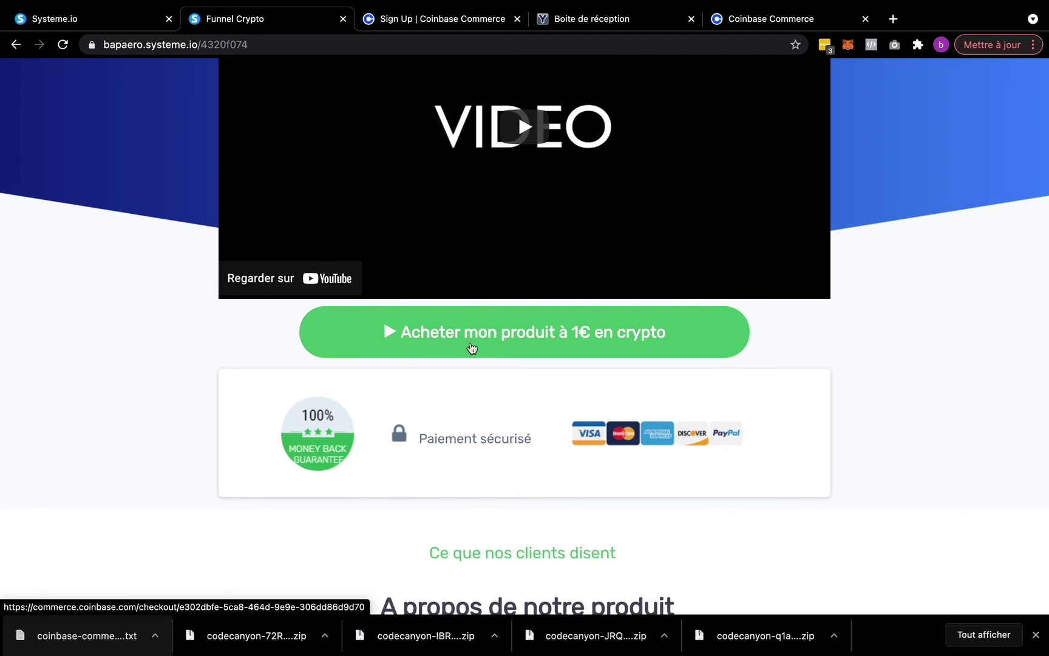
pyautogui.click(470, 343)
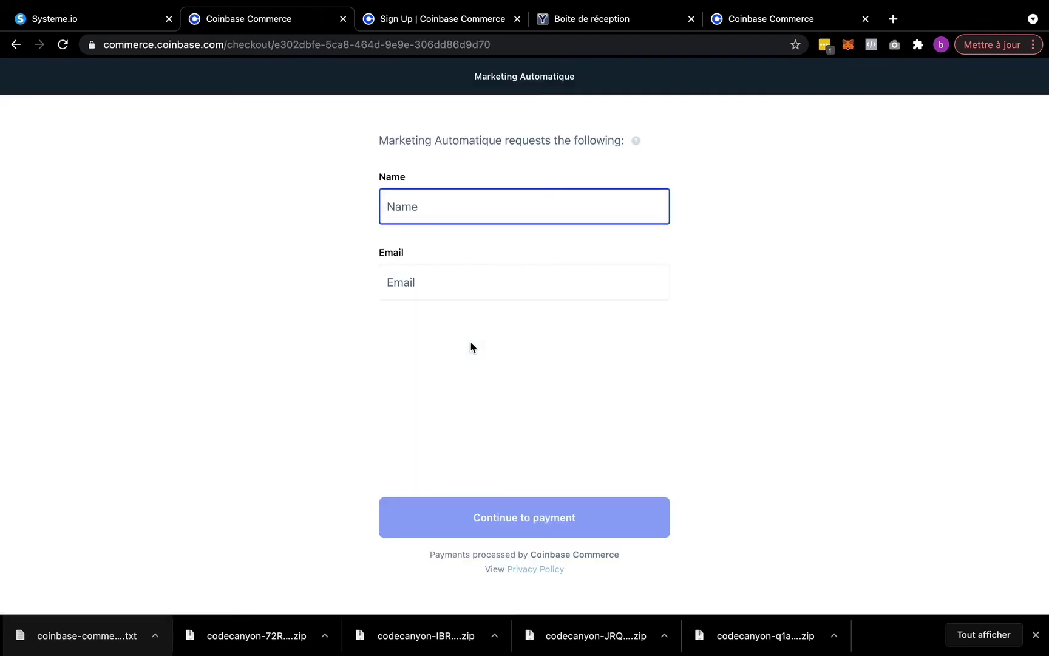
# - Enter the buyer's name and e-mail address and continue to payment
pyautogui.write('Test Test')
pyautogui.click(429, 276)
pyautogui.write('test@test.com')
pyautogui.click(455, 514)
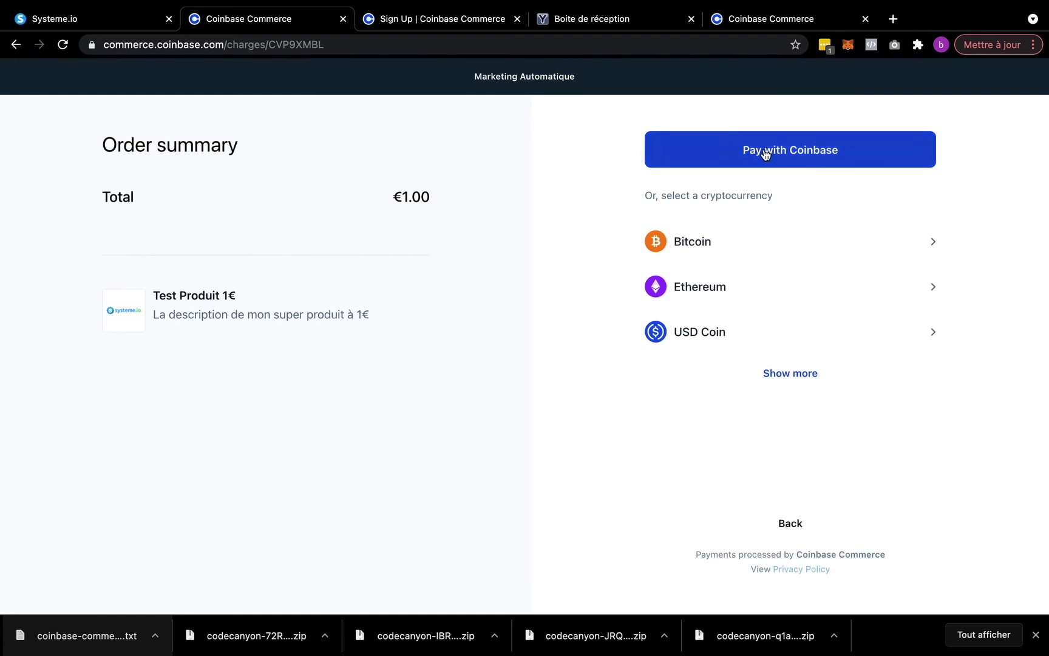
# - Review the €1.00 order details and choose Ethereum from the extra payment options
pyautogui.tripleClick(235, 295)
pyautogui.tripleClick(167, 295)
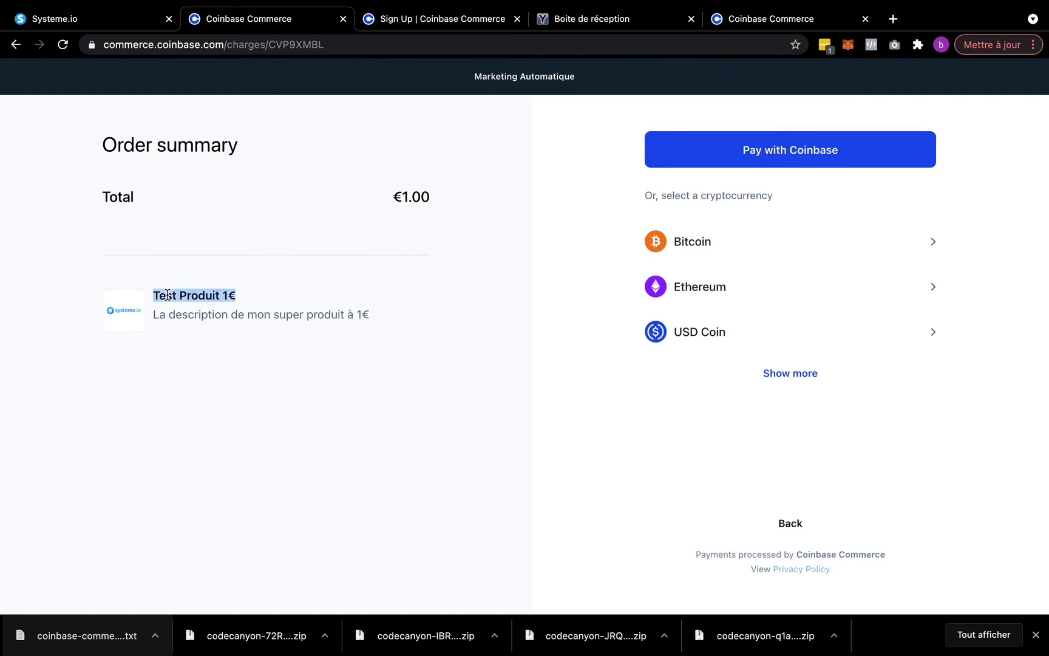
pyautogui.tripleClick(182, 310)
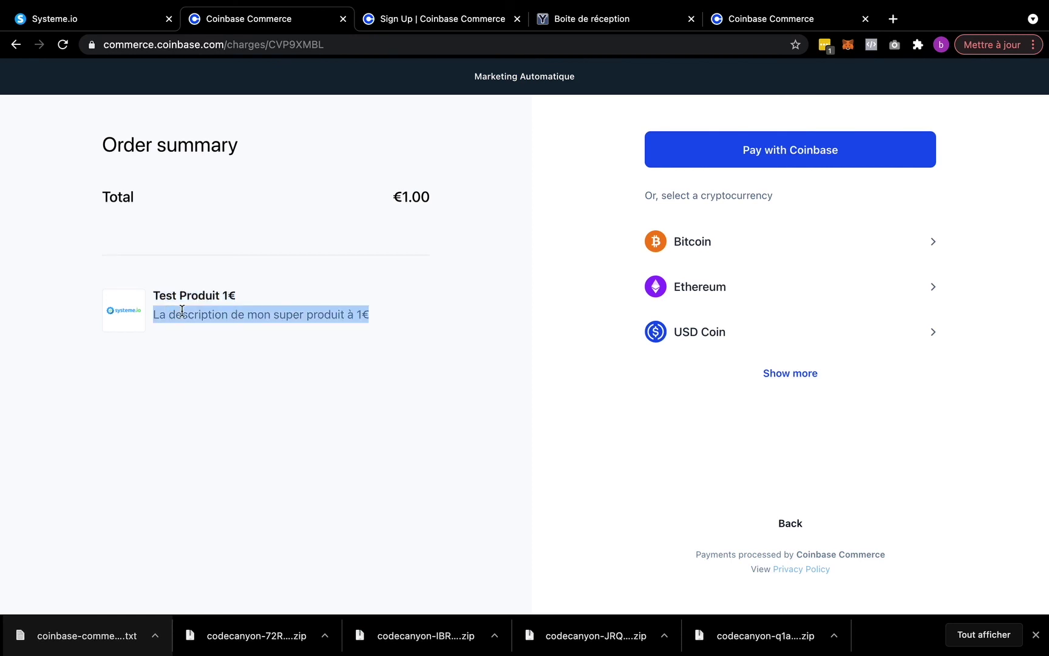
pyautogui.click(119, 310)
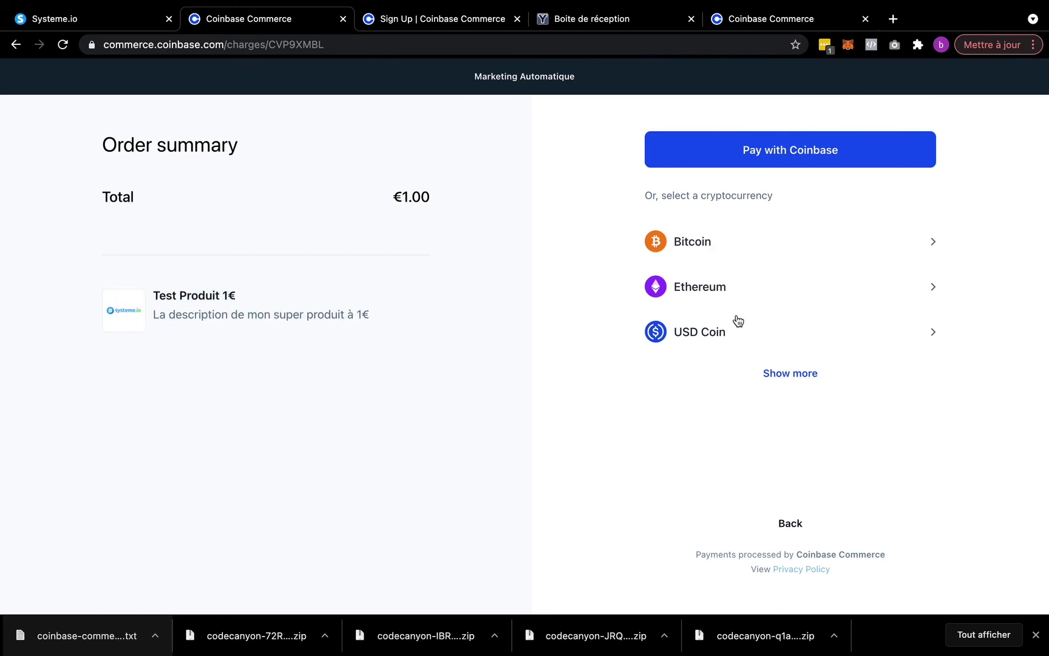
pyautogui.click(812, 369)
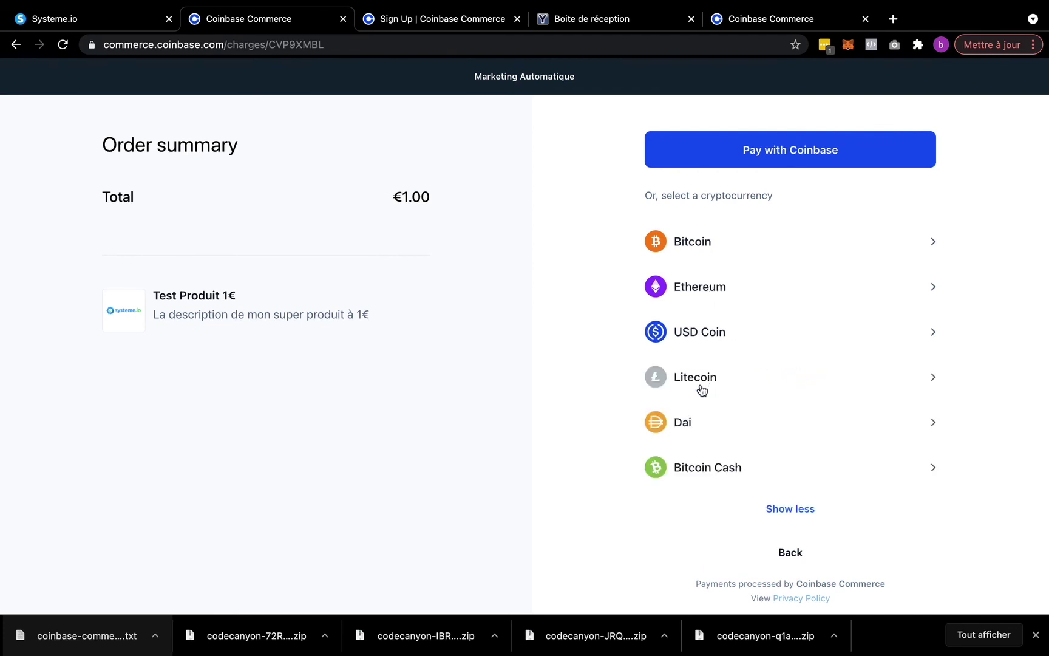
pyautogui.click(719, 288)
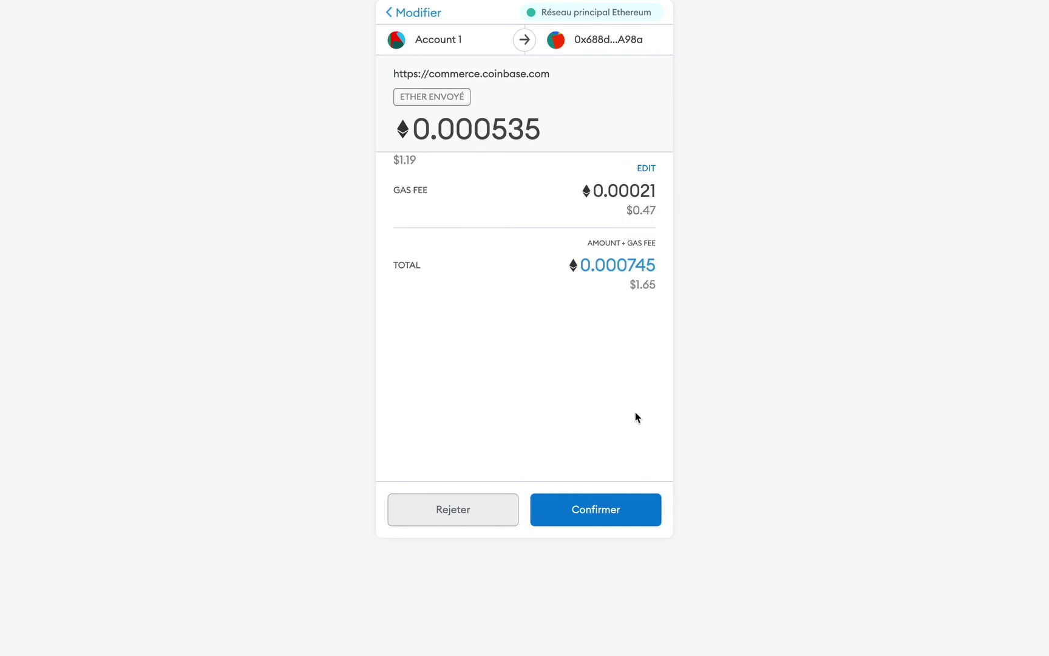
# - Confirm the 0.000535 ETH payment to the Coinbase Commerce checkout in MetaMask
pyautogui.click(579, 515)
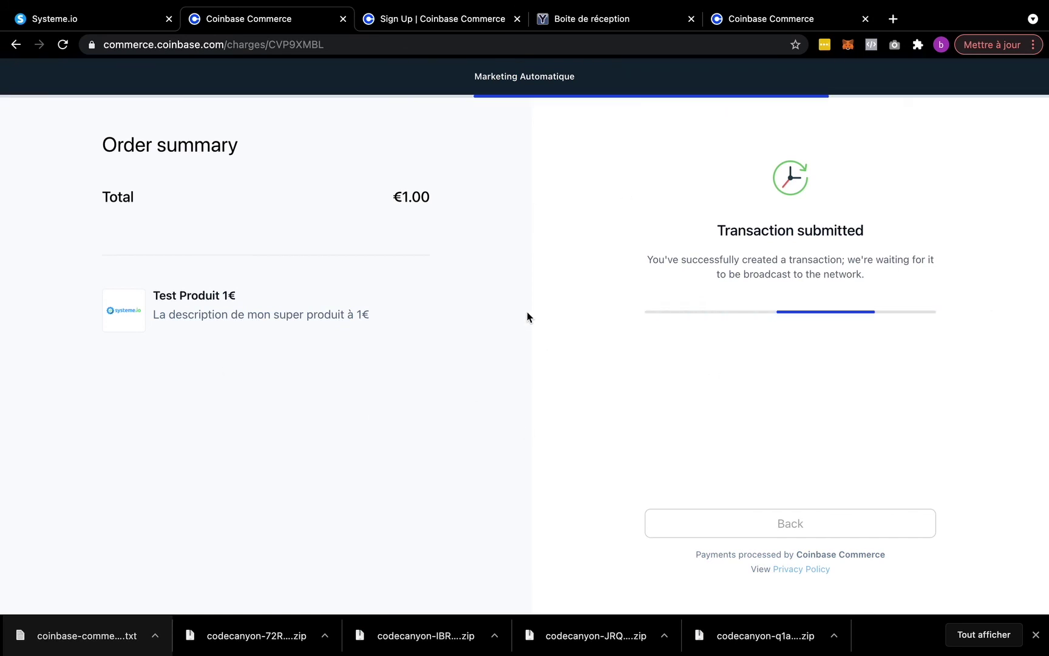
# - Check the charge's network confirmation progress, currently 1 of 8
pyautogui.click(759, 22)
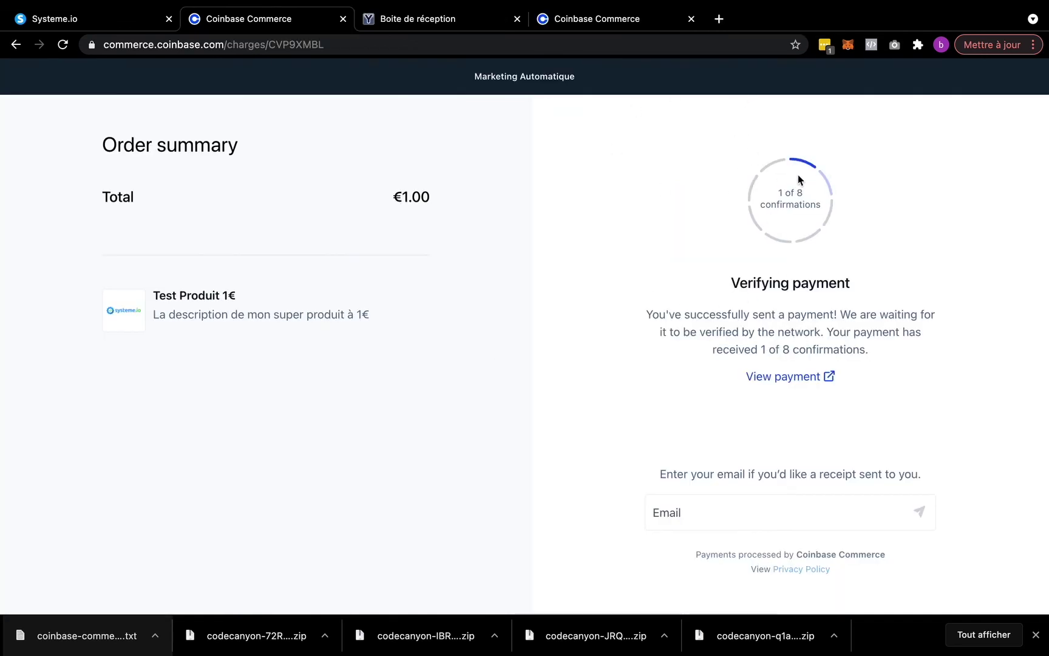
pyautogui.moveTo(776, 195); pyautogui.dragTo(816, 192)
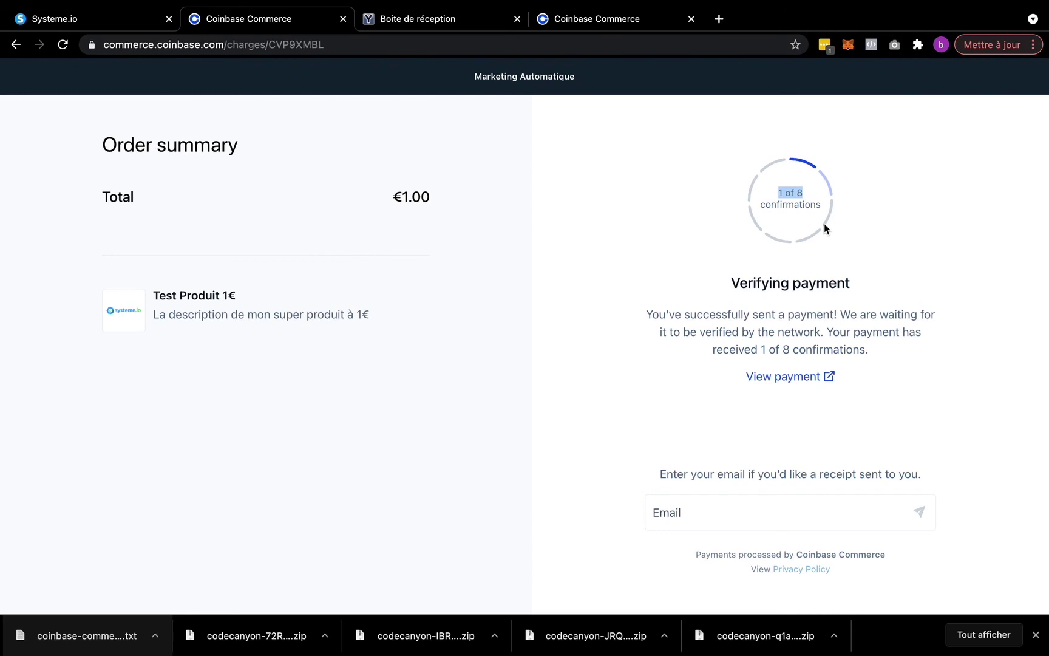
pyautogui.click(798, 283)
# - Send the payment receipt to the copied Yopmail test inbox address
pyautogui.click(743, 510)
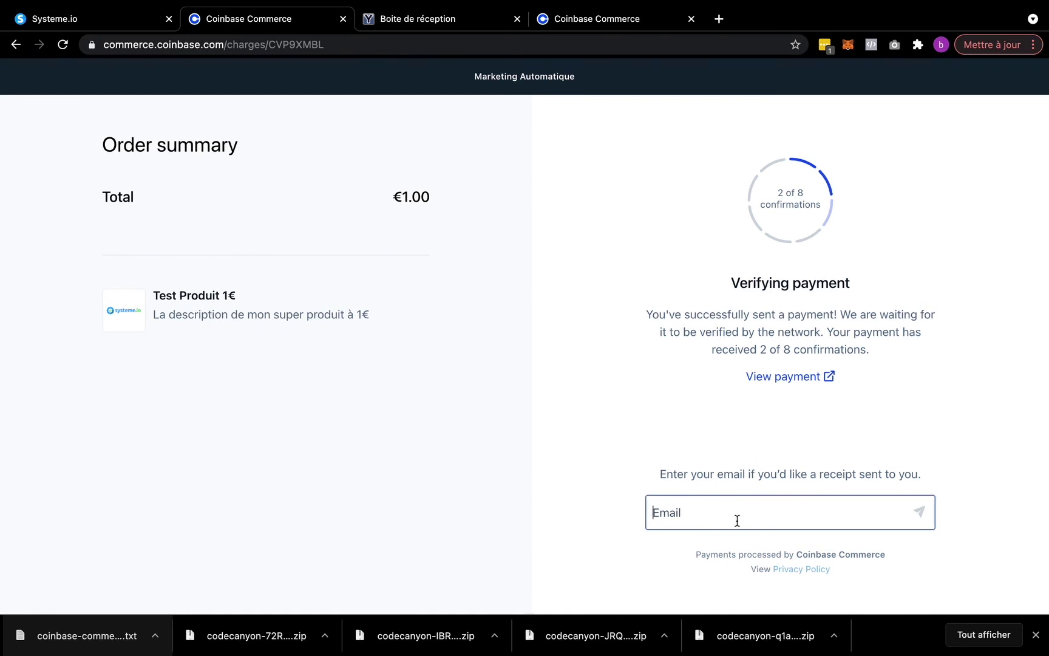
pyautogui.click(418, 23)
pyautogui.rightClick(291, 99)
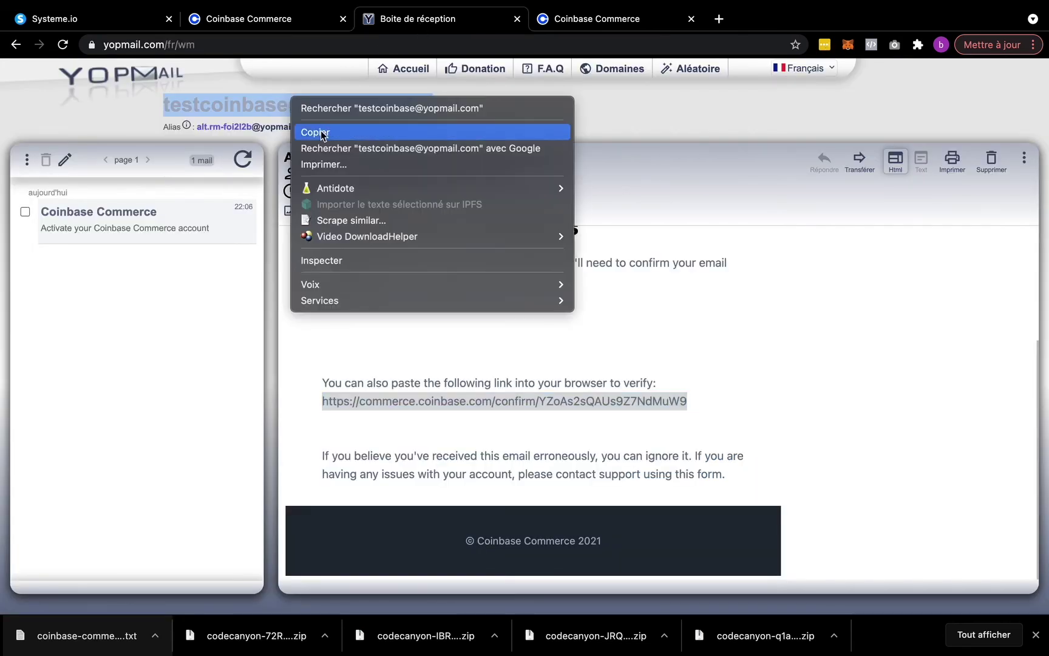
pyautogui.click(322, 133)
pyautogui.click(286, 22)
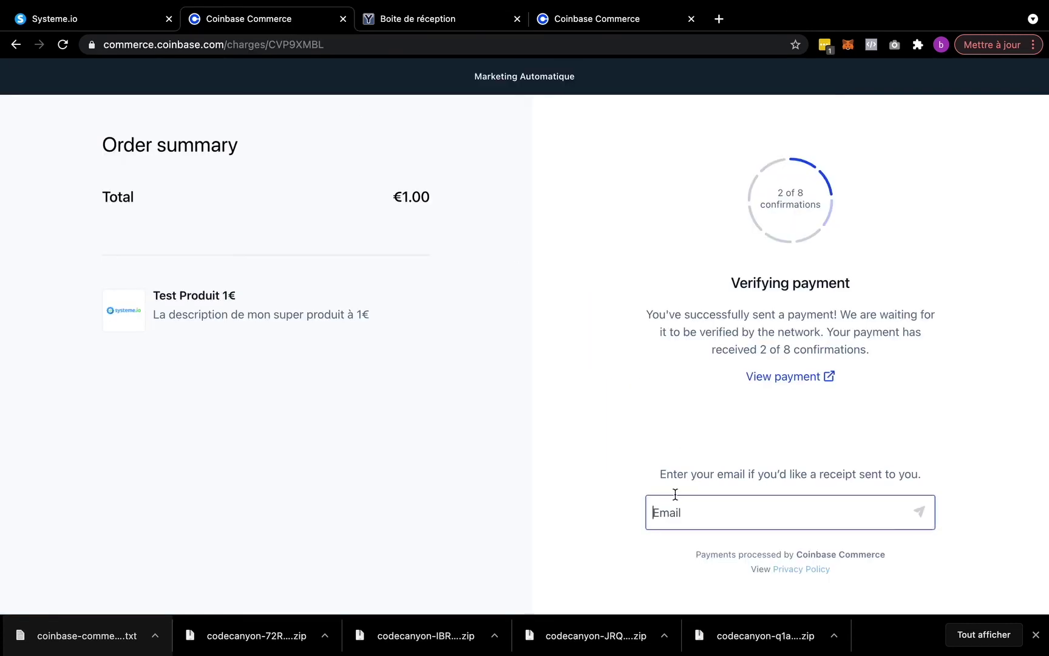
pyautogui.press('super+v')
pyautogui.click(917, 514)
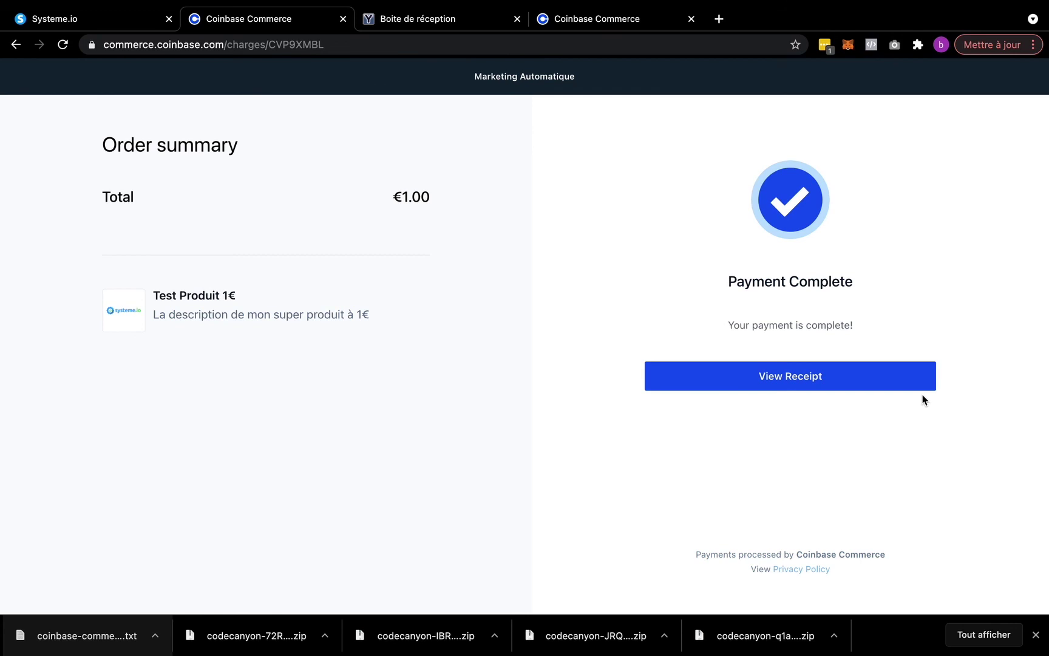
# - View the €1.00 receipt and read the Test Produit 1€ payment e-mail in Yopmail
pyautogui.click(840, 374)
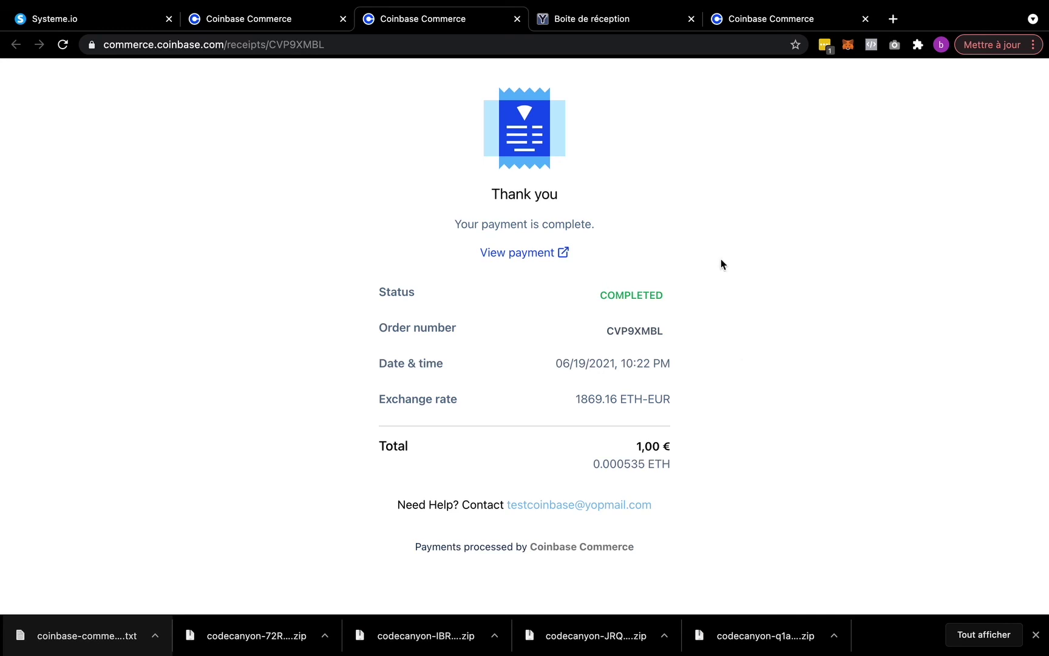
pyautogui.click(575, 24)
pyautogui.scroll(-1, 541, 421)
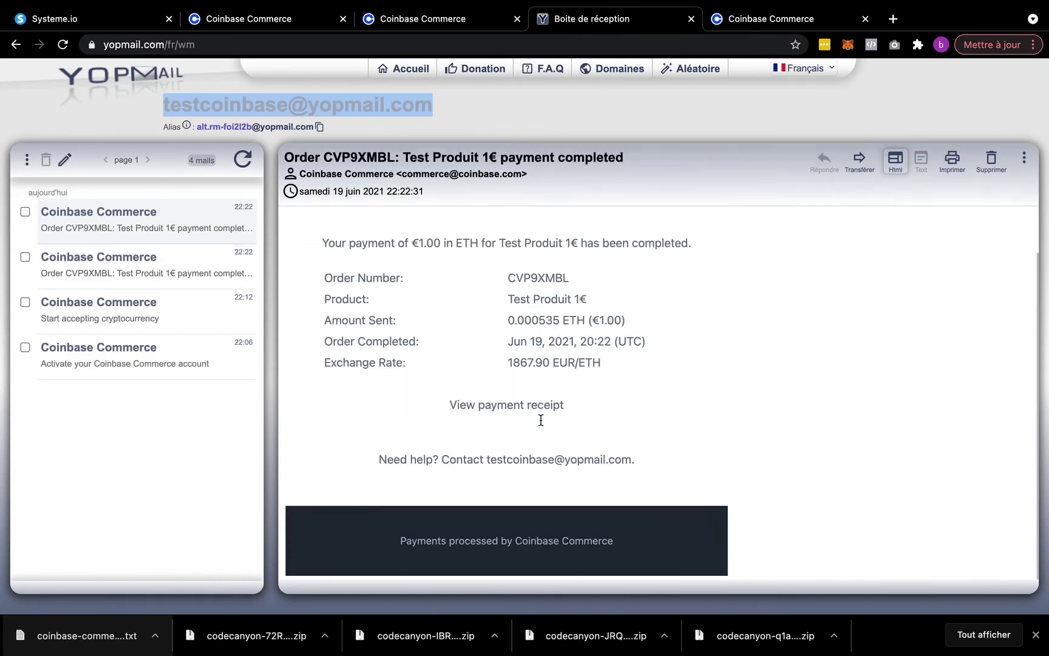
pyautogui.scroll(1, 541, 422)
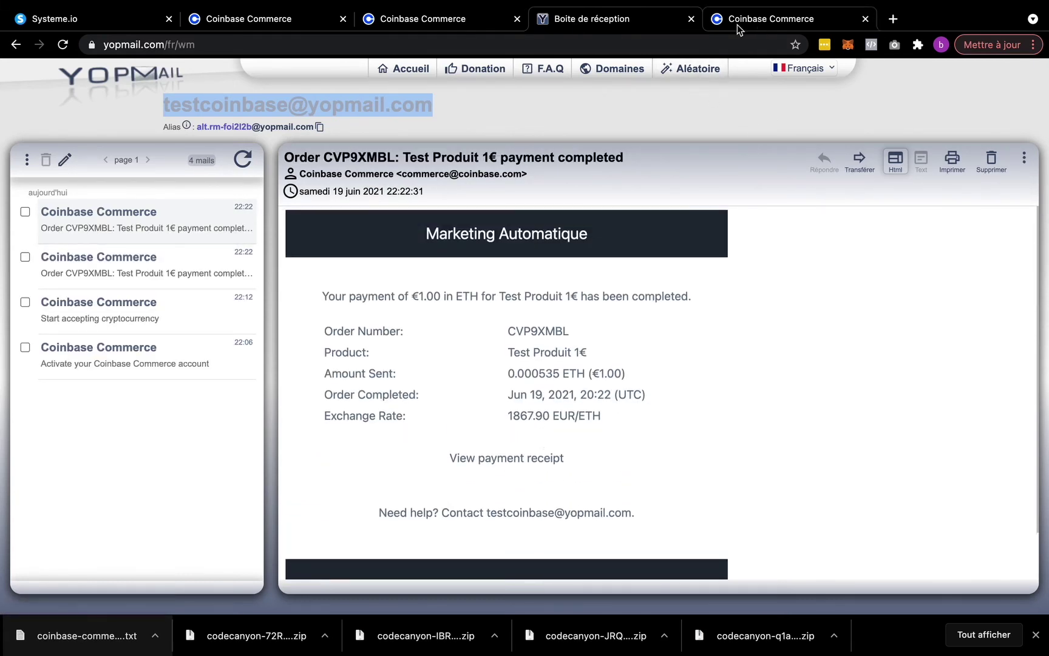
pyautogui.click(739, 22)
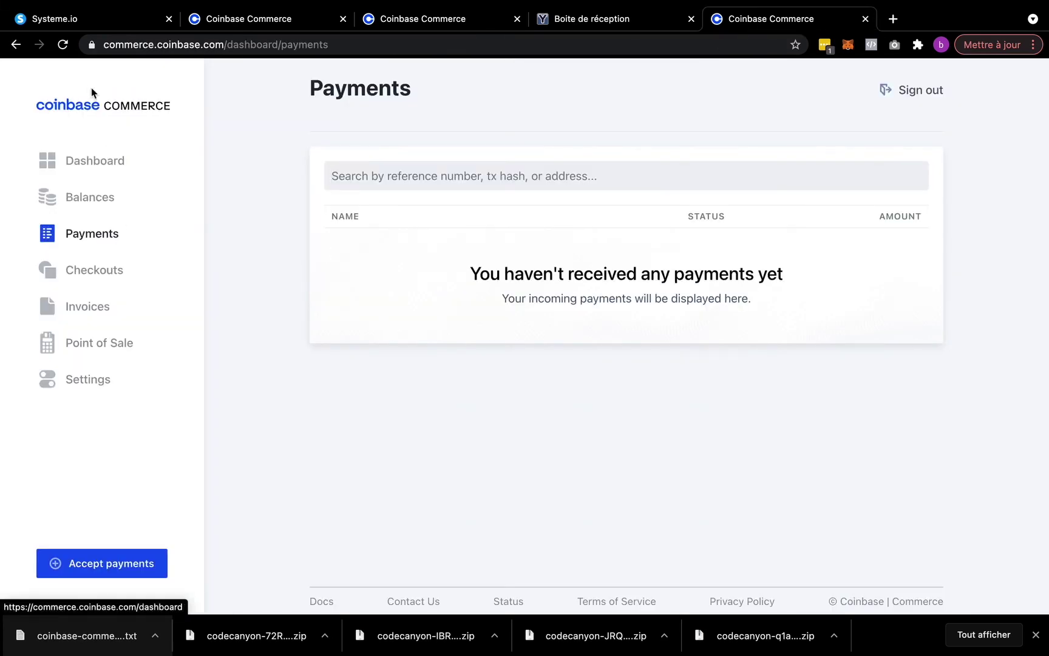
# - Refresh Payments and open the Test Produit 1€ payment to check the customer's name and e-mail
pyautogui.click(63, 44)
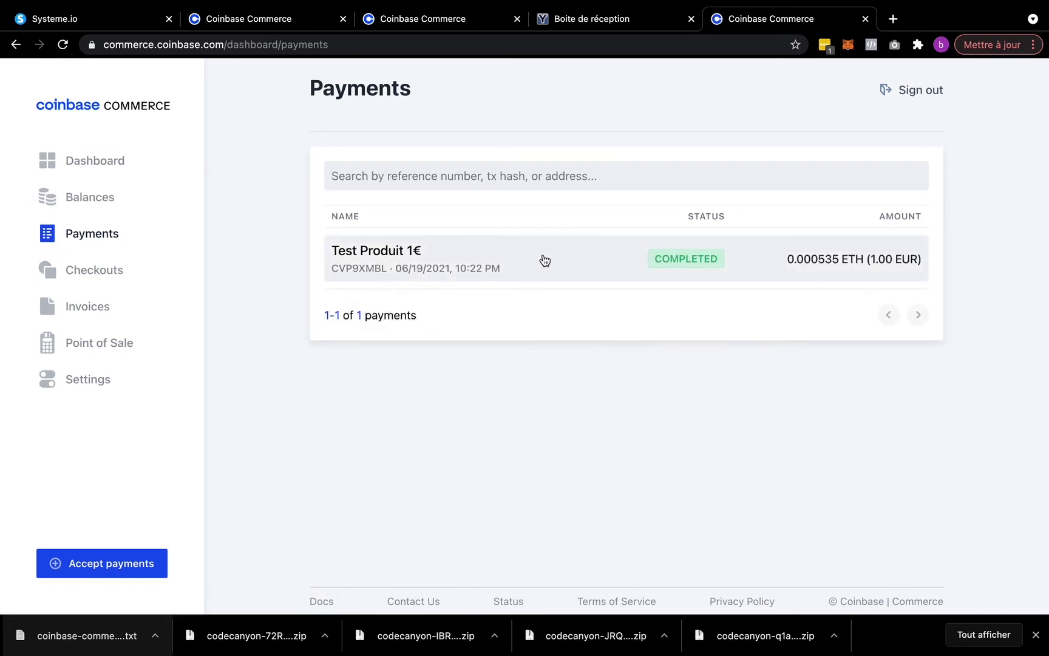
pyautogui.click(543, 259)
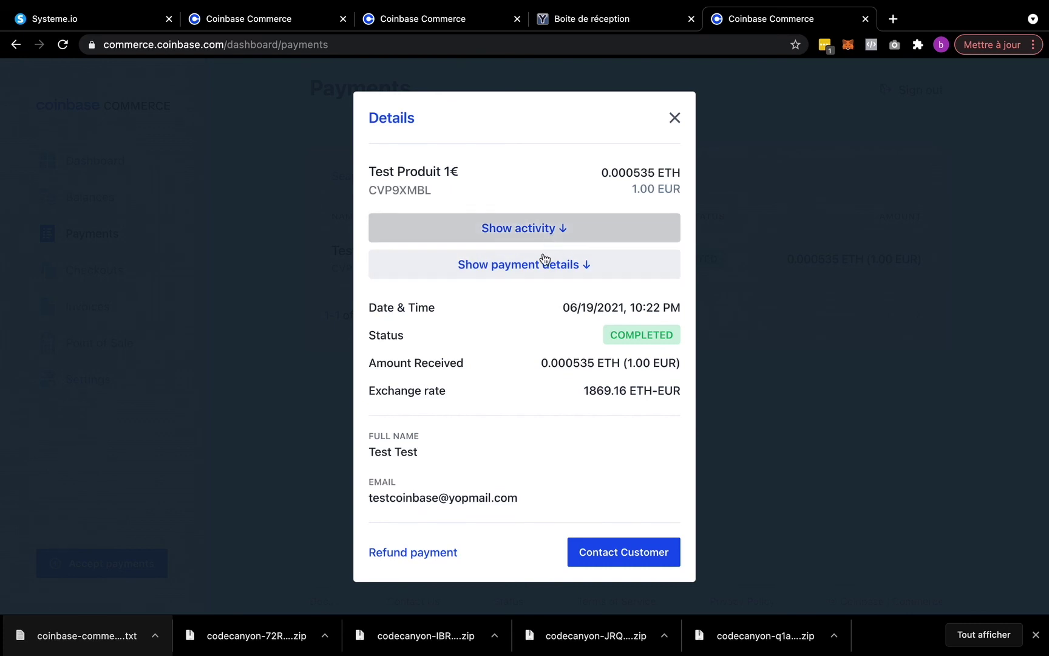
pyautogui.tripleClick(393, 452)
pyautogui.tripleClick(402, 499)
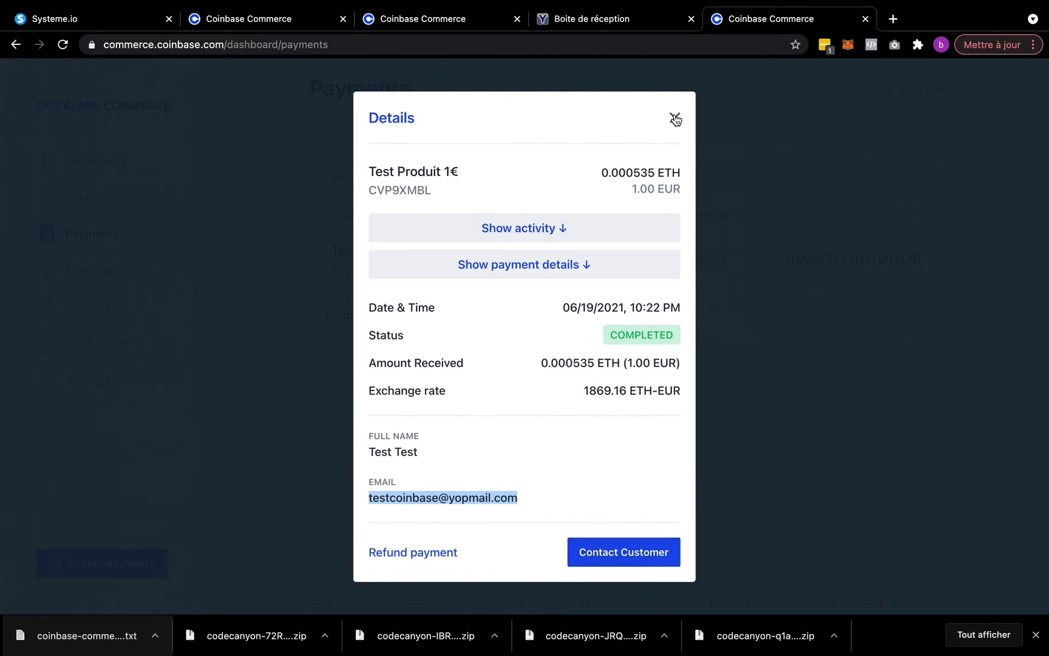
# - Review the payment's transaction activity history, then close the payment details
pyautogui.click(605, 237)
pyautogui.scroll(-1, 462, 532)
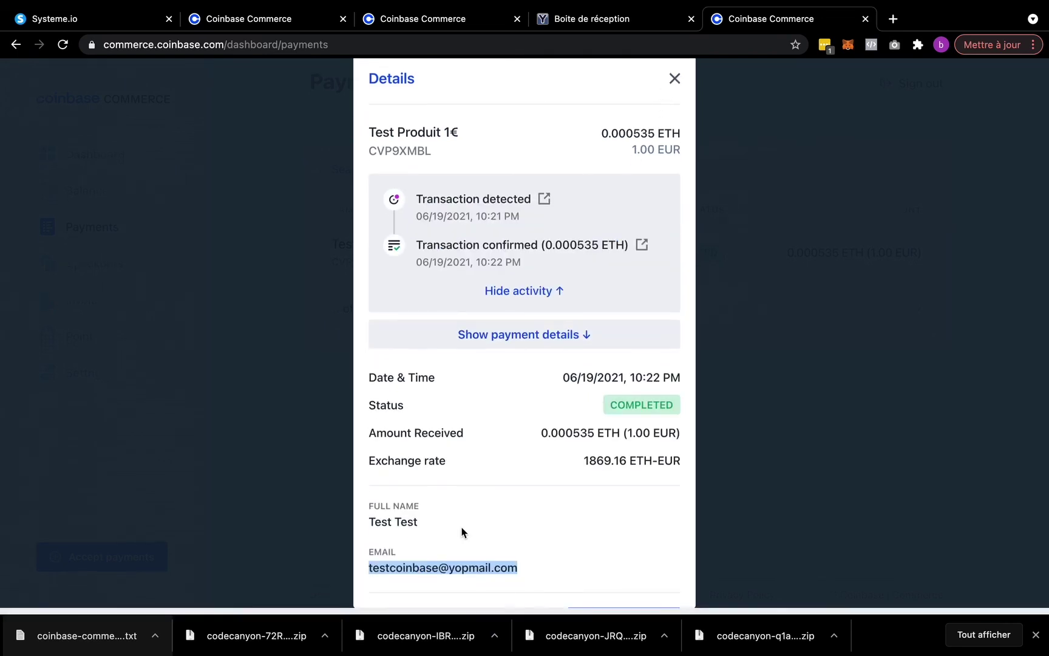
pyautogui.click(515, 530)
pyautogui.scroll(-1, 518, 524)
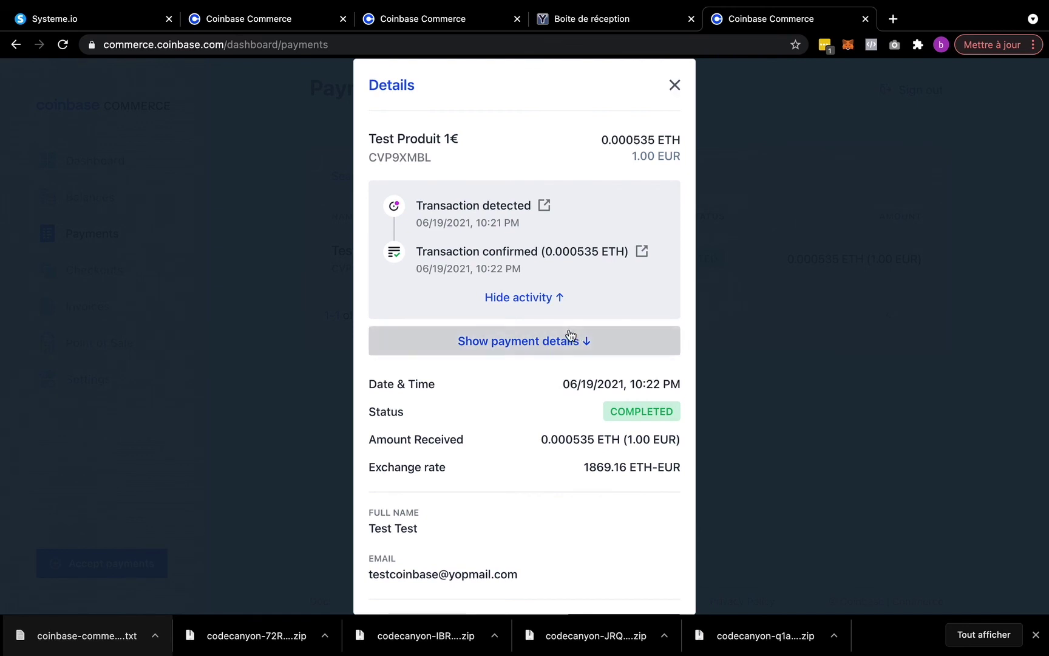
pyautogui.click(559, 300)
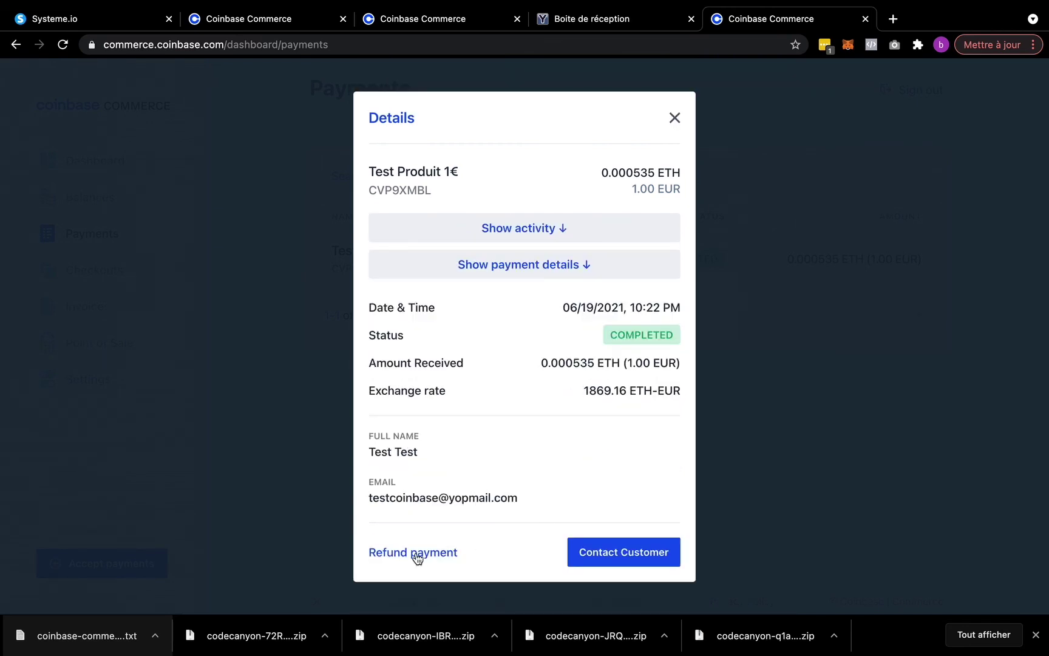
pyautogui.press('Escape')
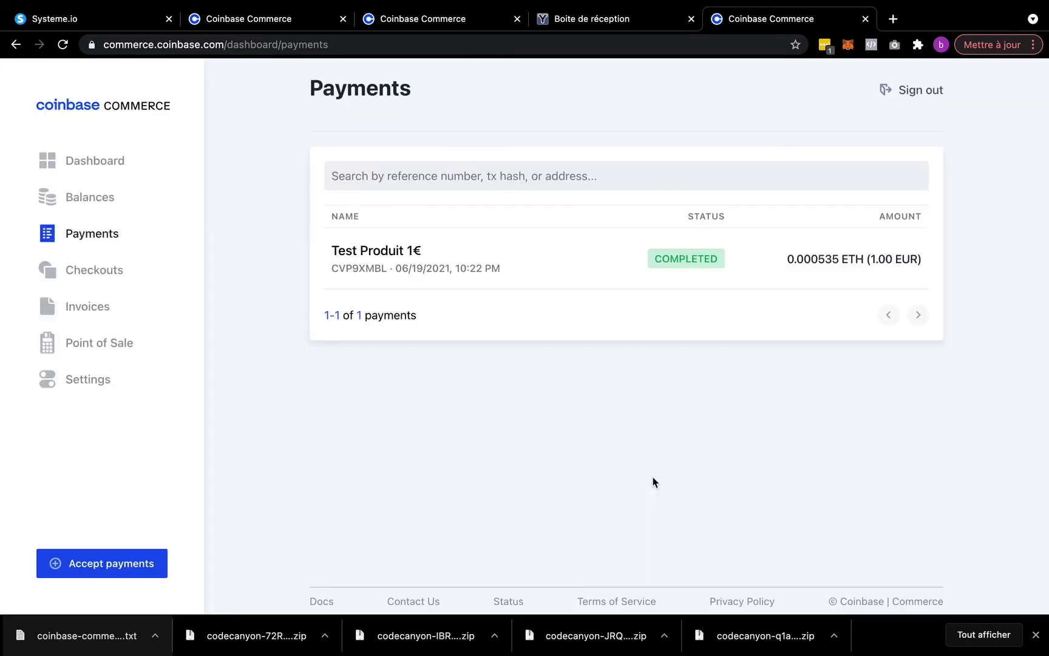